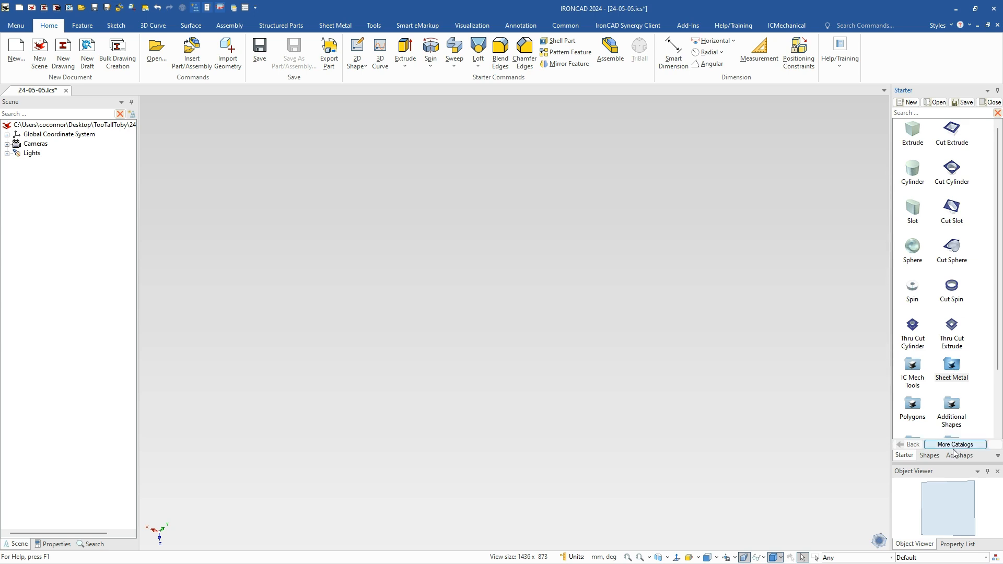
Place a flat sheet metal stock in the scene using the CRS - 24GA stock.
{"action": "left_click", "coordinate": [953, 445]}
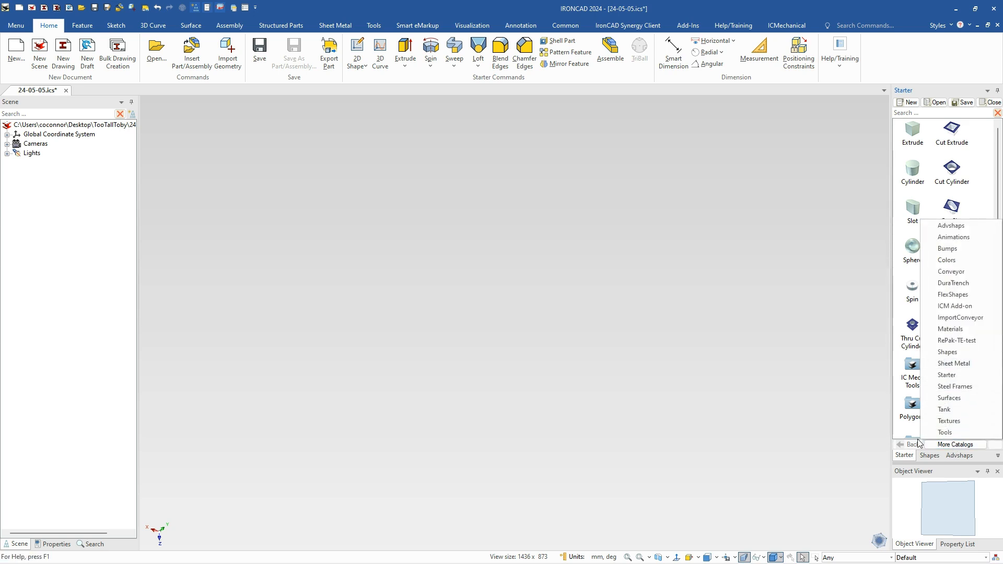
{"action": "left_click", "coordinate": [904, 455]}
{"action": "double_click", "coordinate": [951, 366]}
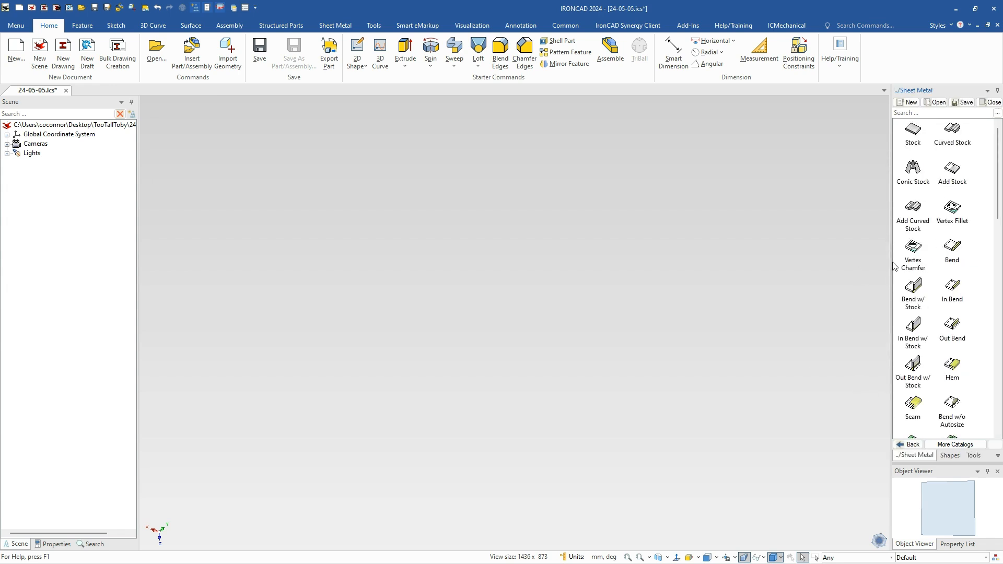
{"action": "left_click_drag", "start_coordinate": [915, 130], "coordinate": [509, 308]}
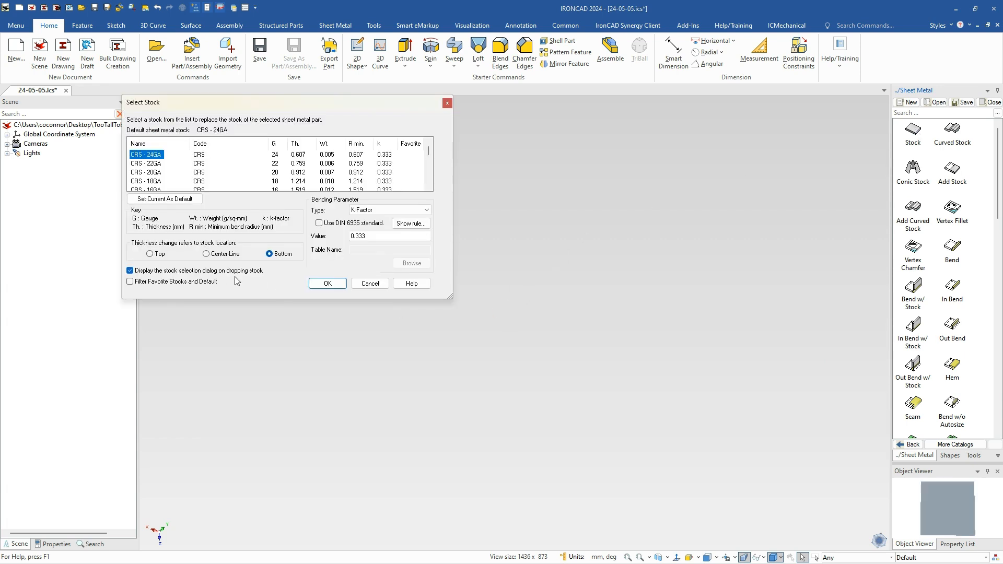
{"action": "left_click", "coordinate": [324, 285]}
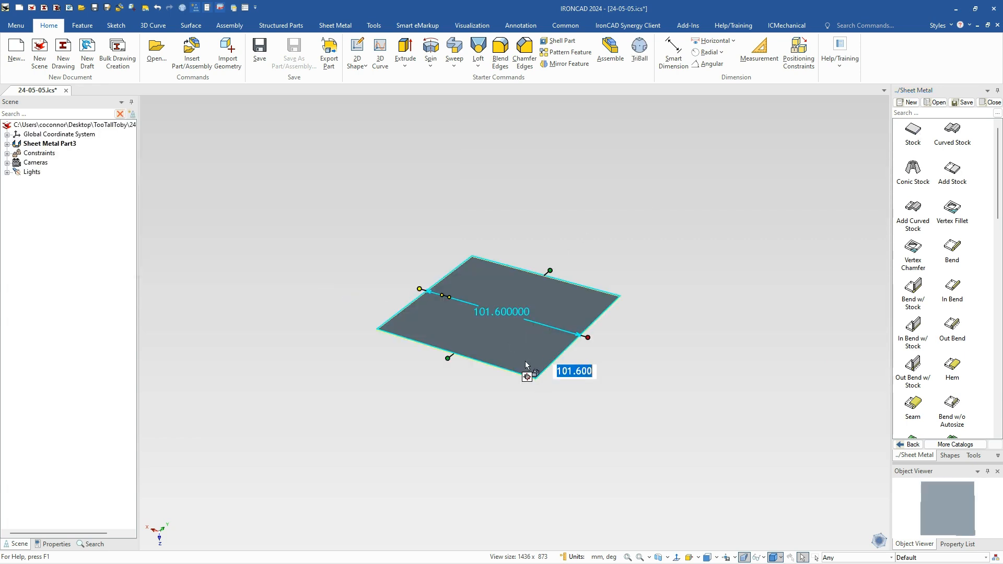
Set the sheet metal part's thickness to 3 mm and its minimum bend radius to 3 mm.
{"action": "left_click", "coordinate": [507, 337]}
{"action": "right_click", "coordinate": [507, 336]}
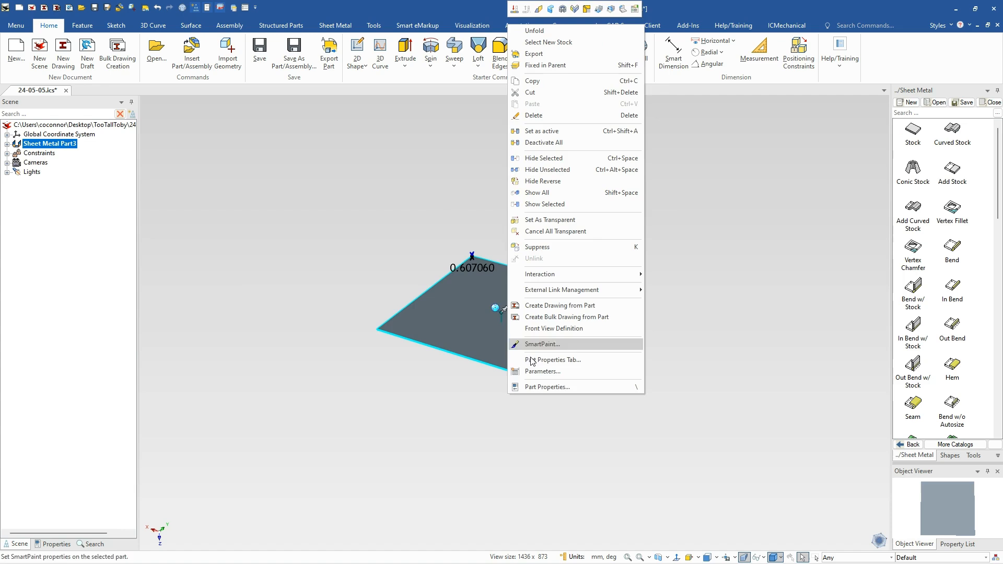
{"action": "left_click", "coordinate": [539, 387]}
{"action": "type", "text": "3"}
{"action": "double_click", "coordinate": [304, 164]}
{"action": "type", "text": "3"}
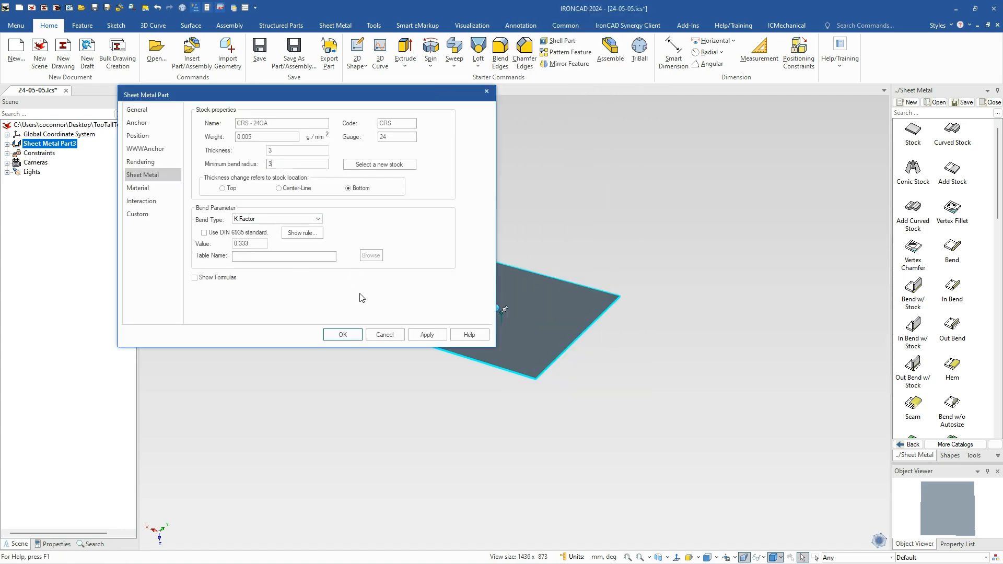
{"action": "left_click", "coordinate": [346, 337]}
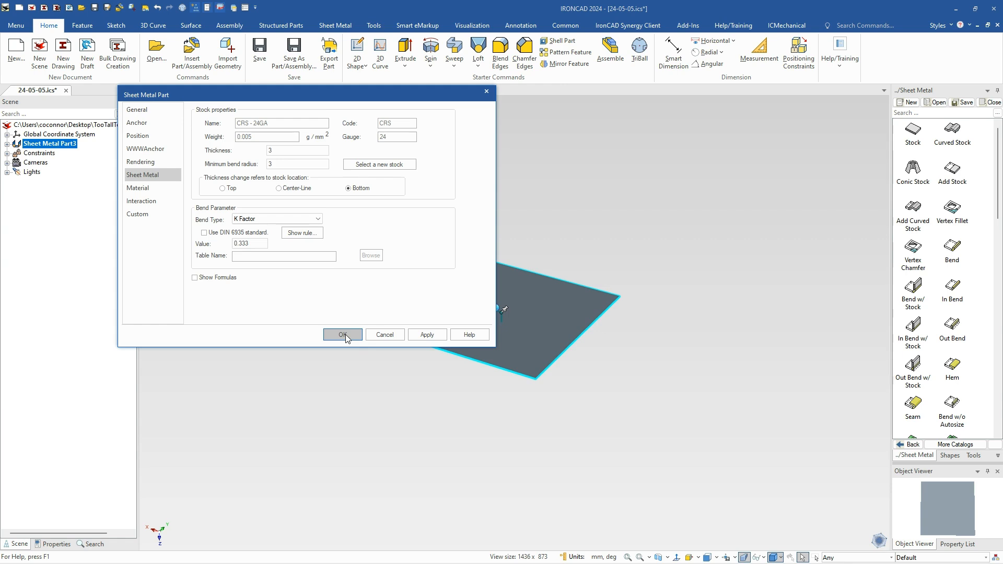
Resize the flat plate to 140 mm long and 125 mm wide.
{"action": "left_click", "coordinate": [623, 406]}
{"action": "left_click", "coordinate": [541, 350]}
{"action": "left_click", "coordinate": [540, 347]}
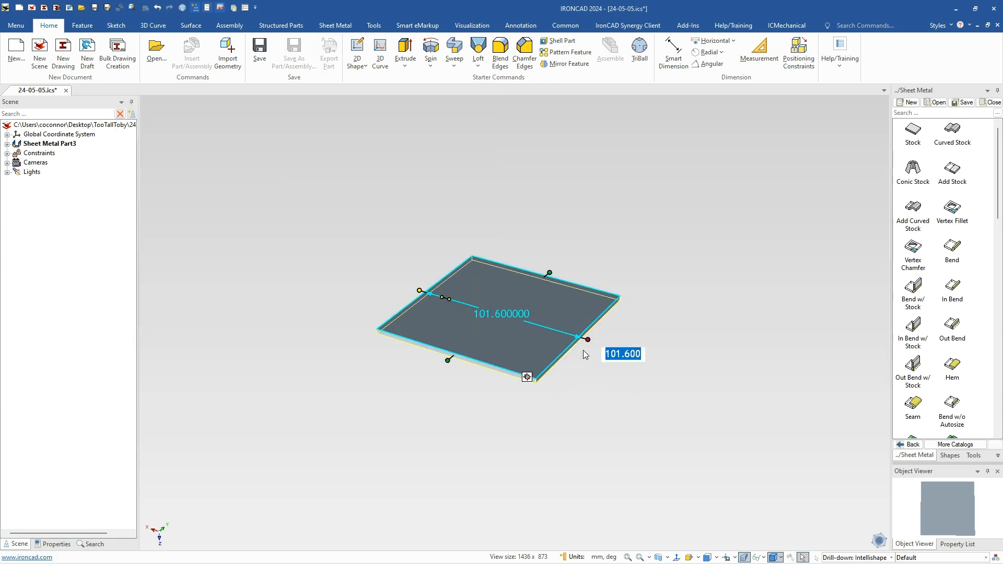
{"action": "type", "text": "140"}
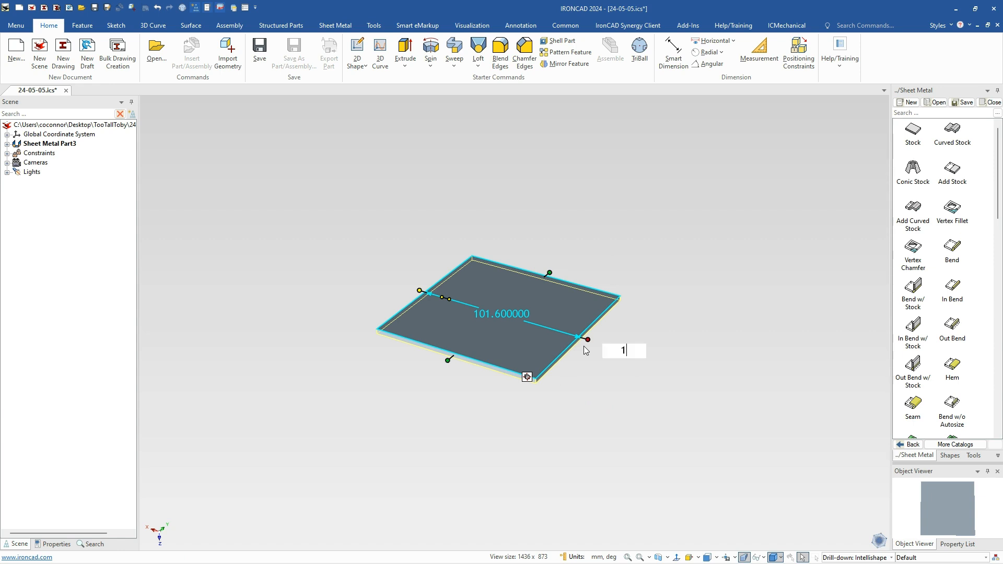
{"action": "key", "text": "Tab"}
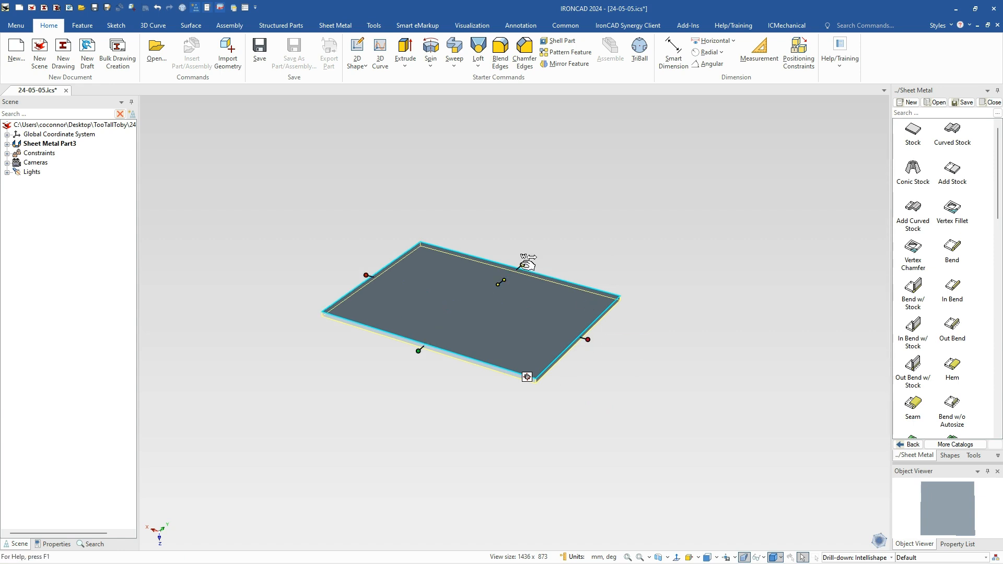
{"action": "left_click", "coordinate": [522, 265]}
{"action": "type", "text": "125"}
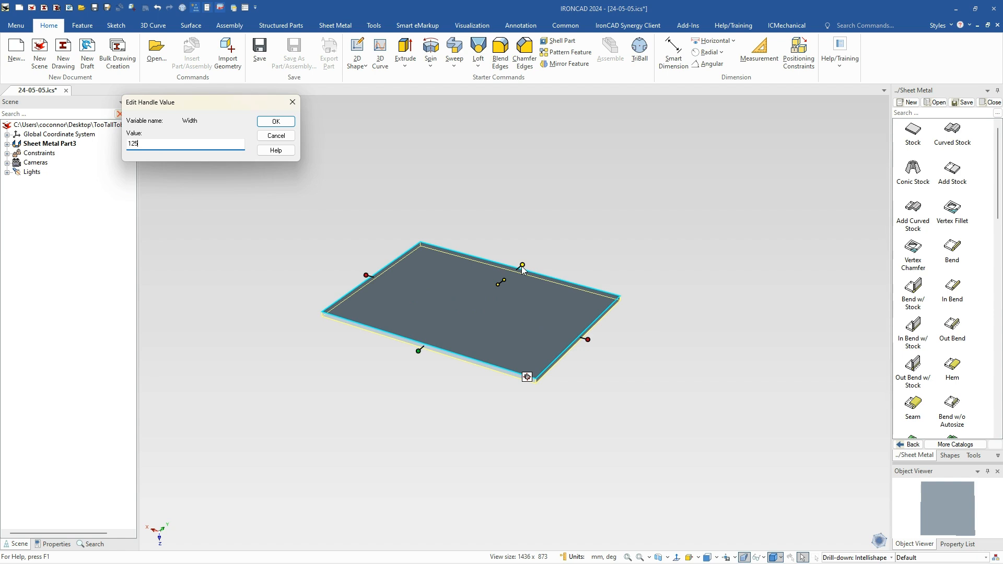
{"action": "key", "text": "Return"}
{"action": "left_click", "coordinate": [651, 449]}
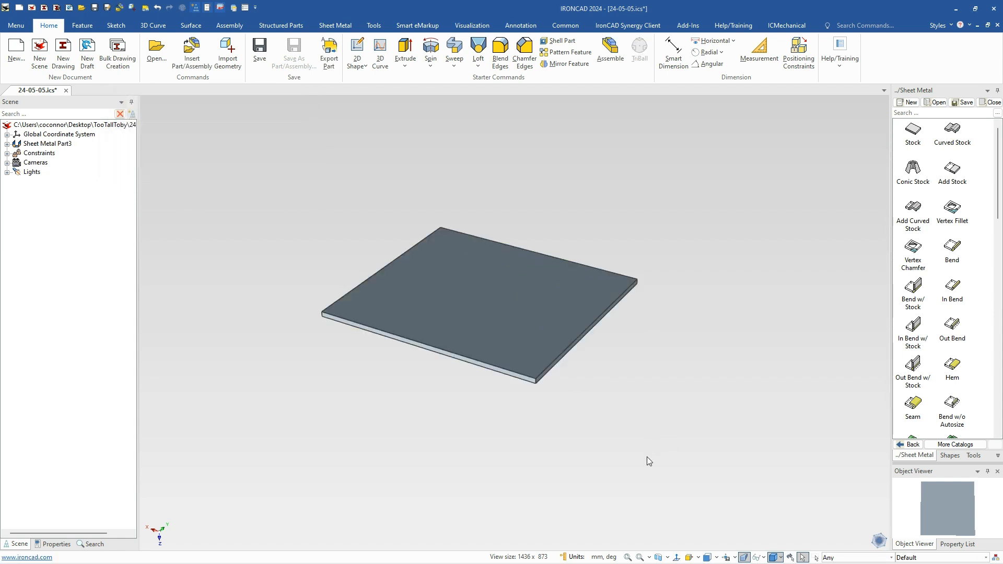
Add an upward bend along one 125 mm edge of the plate and set its bend length to 95 mm.
{"action": "middle_click_drag", "start_coordinate": [648, 483], "coordinate": [741, 459]}
{"action": "middle_click_drag", "start_coordinate": [338, 390], "coordinate": [335, 409]}
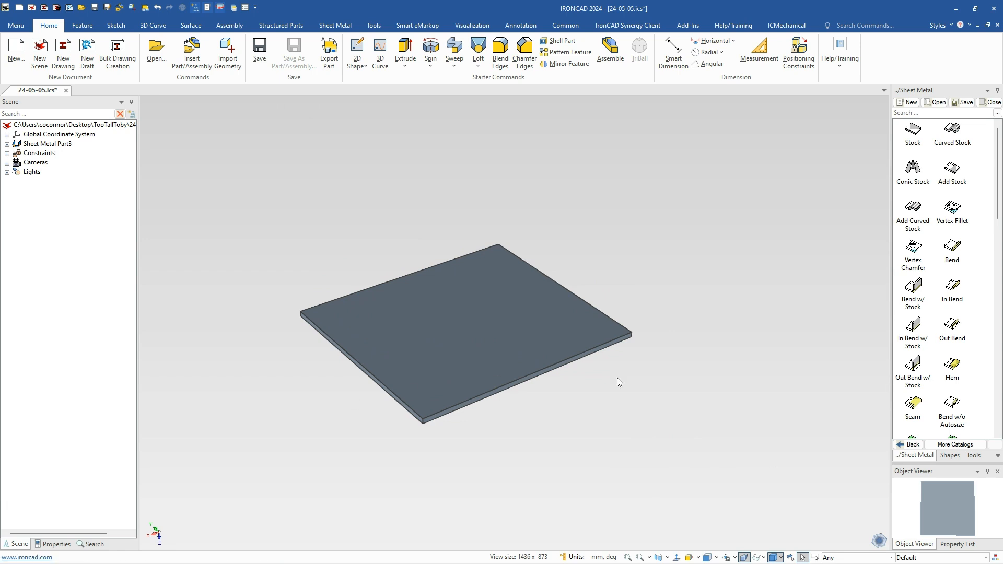
{"action": "left_click_drag", "start_coordinate": [951, 248], "coordinate": [593, 306]}
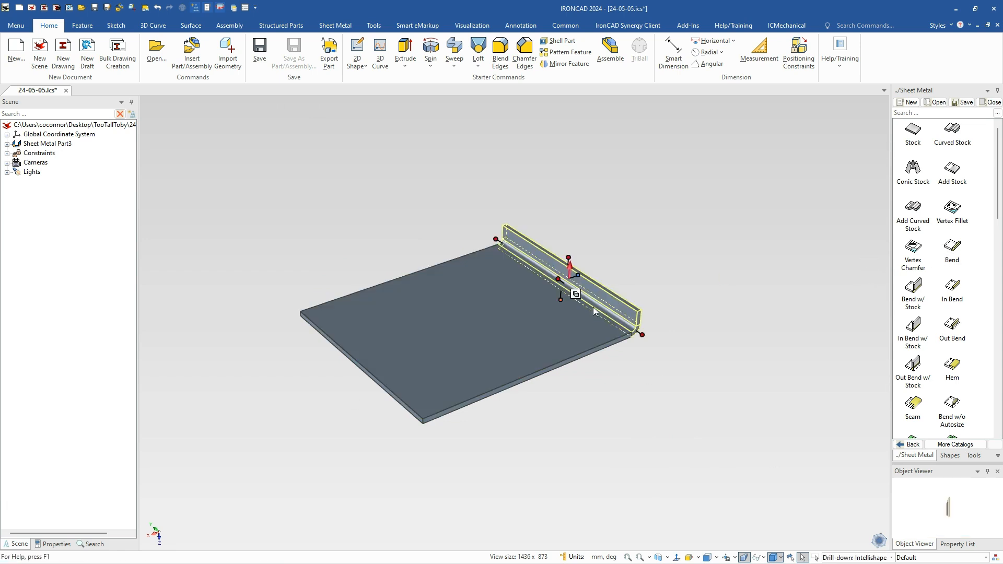
{"action": "left_click", "coordinate": [499, 239]}
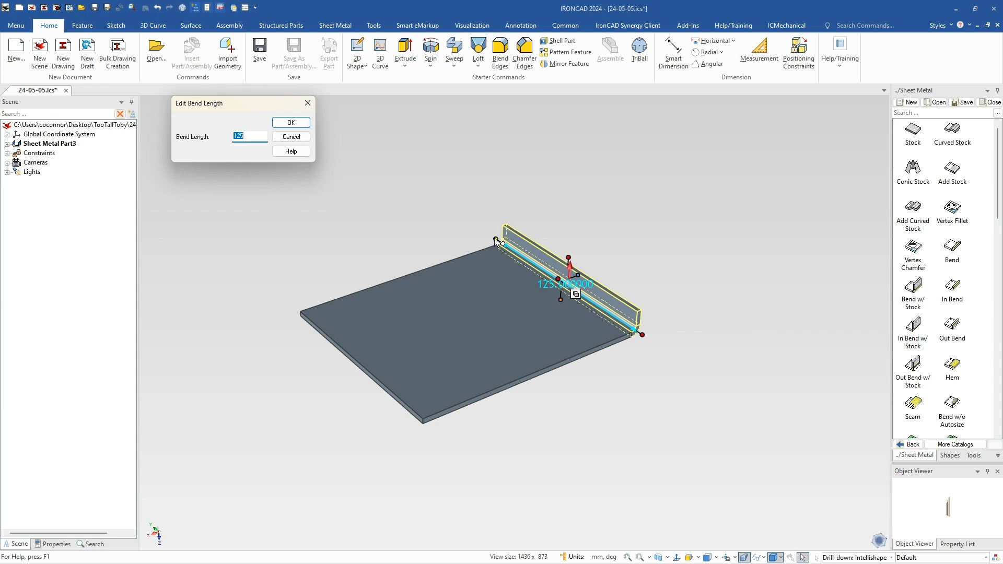
{"action": "type", "text": "95"}
{"action": "key", "text": "Return"}
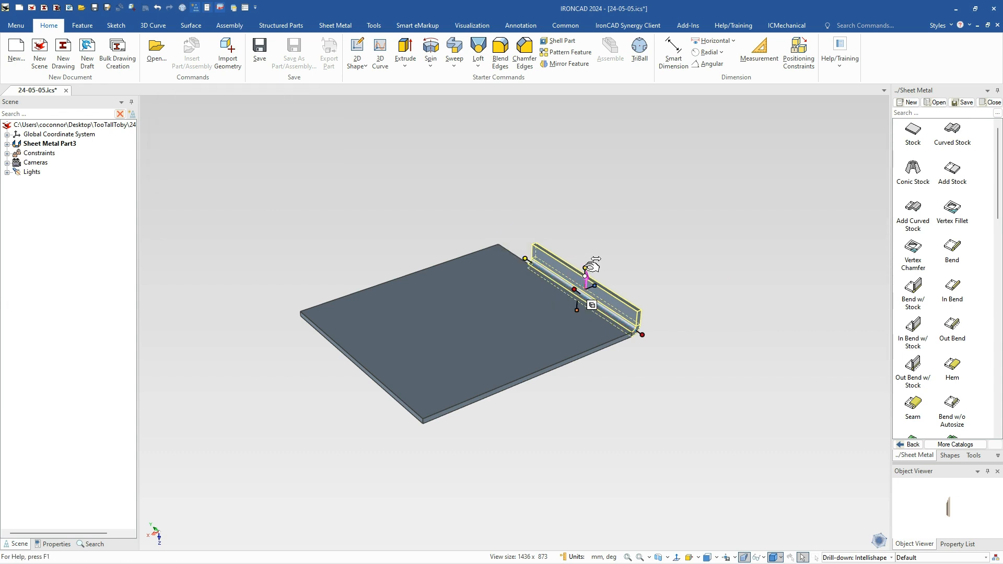
Extend the upright flange's height by setting its top edge's distance from the plate's lower side edge.
{"action": "scroll", "coordinate": [599, 370], "scroll_direction": "up", "scroll_amount": 1}
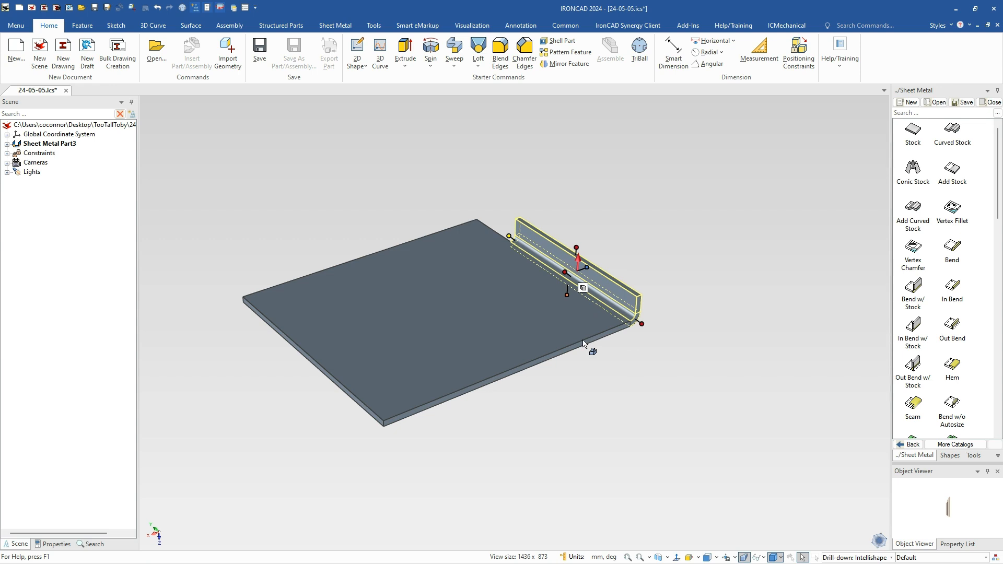
{"action": "right_click", "coordinate": [576, 248]}
{"action": "mouse_move", "coordinate": [679, 265]}
{"action": "left_click", "coordinate": [743, 265]}
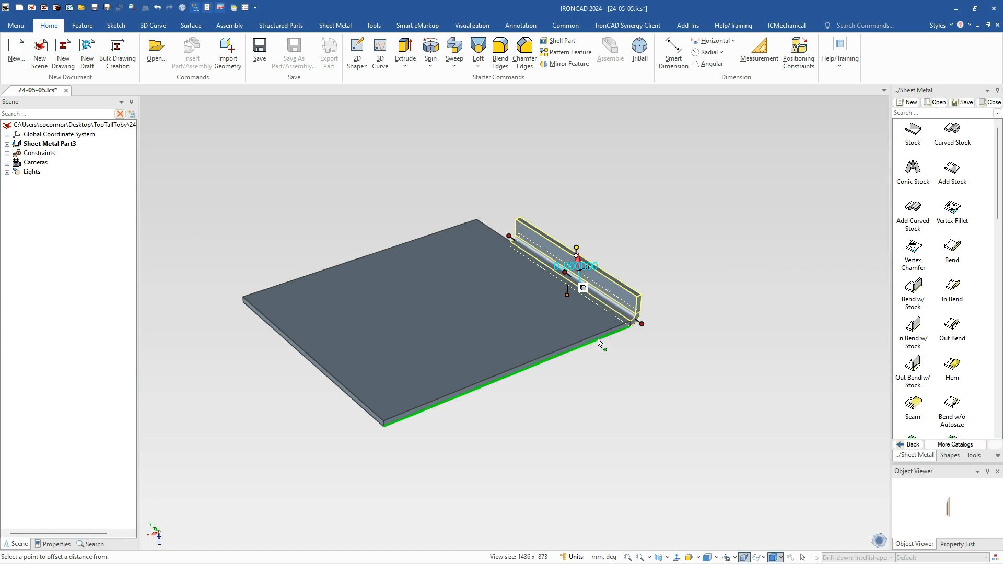
{"action": "left_click", "coordinate": [598, 339]}
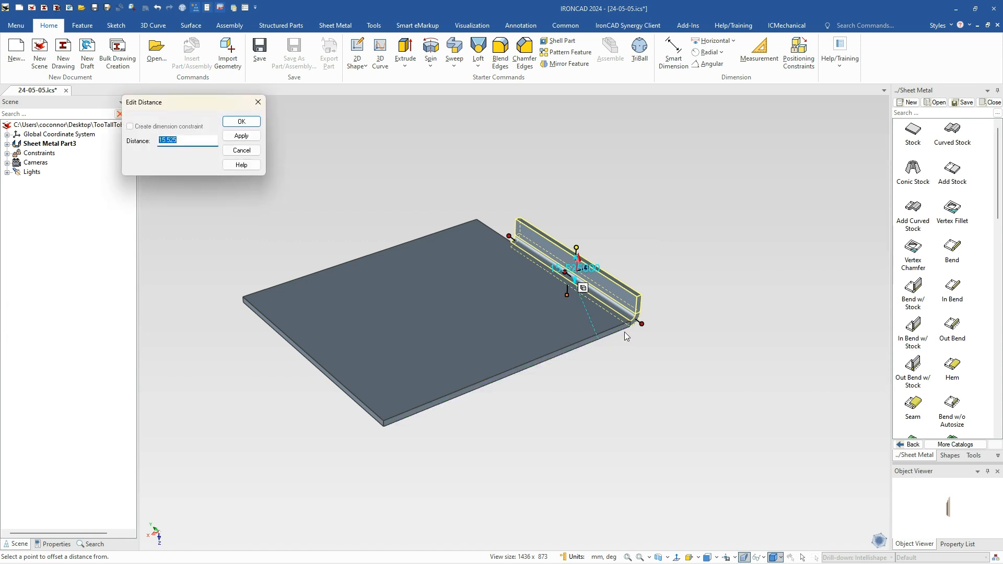
{"action": "type", "text": "9"}
{"action": "key", "text": "Return"}
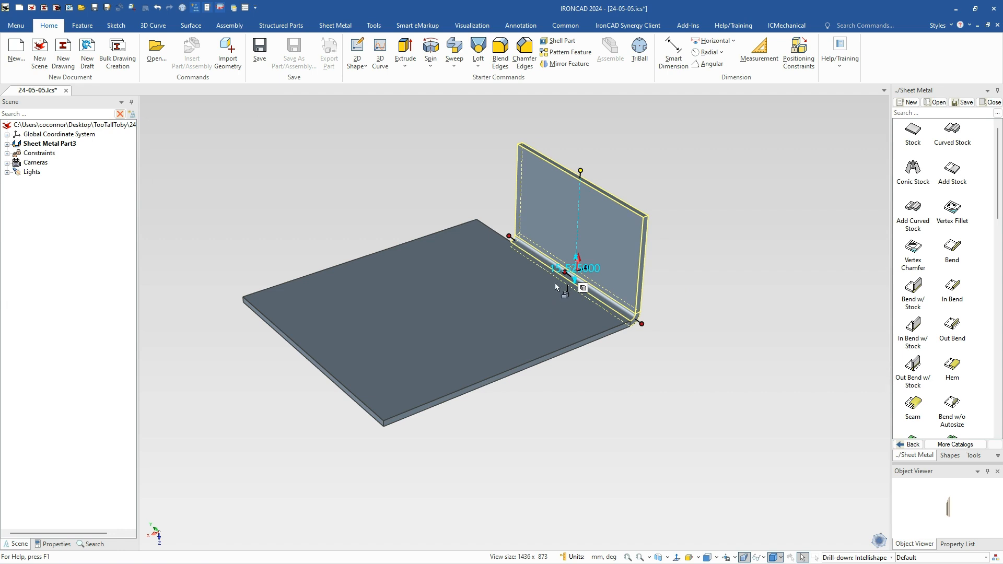
{"action": "left_click", "coordinate": [647, 346]}
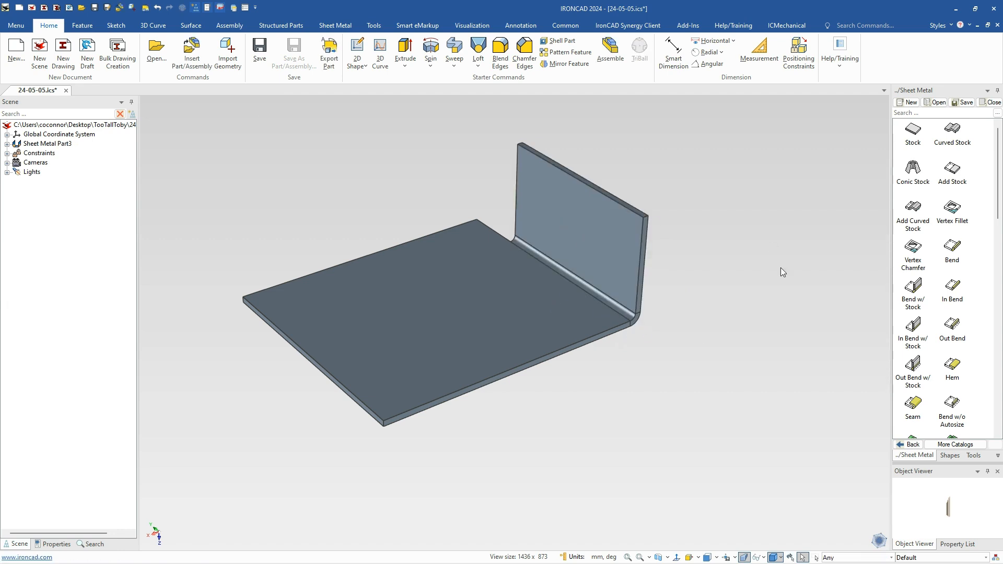
Add a bend along the upright flange's top edge, folding a lip inward over the plate.
{"action": "left_click_drag", "start_coordinate": [937, 335], "coordinate": [628, 211]}
{"action": "mouse_move", "coordinate": [617, 207]}
{"action": "left_mouse_down"}
{"action": "mouse_move", "coordinate": [650, 225]}
{"action": "mouse_move", "coordinate": [600, 206]}
{"action": "left_mouse_up"}
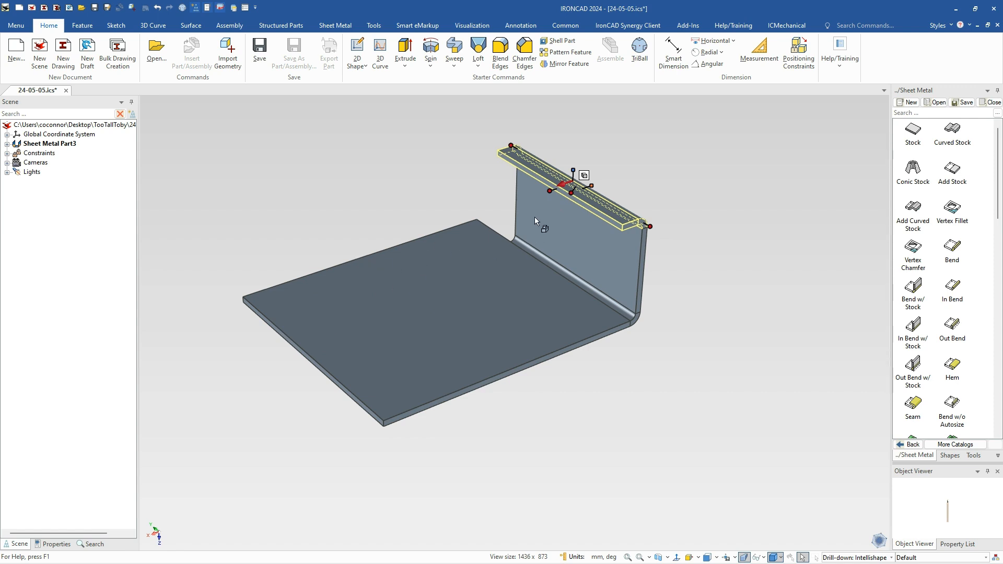
{"action": "right_click", "coordinate": [555, 190]}
{"action": "mouse_move", "coordinate": [603, 211]}
{"action": "left_click", "coordinate": [716, 210]}
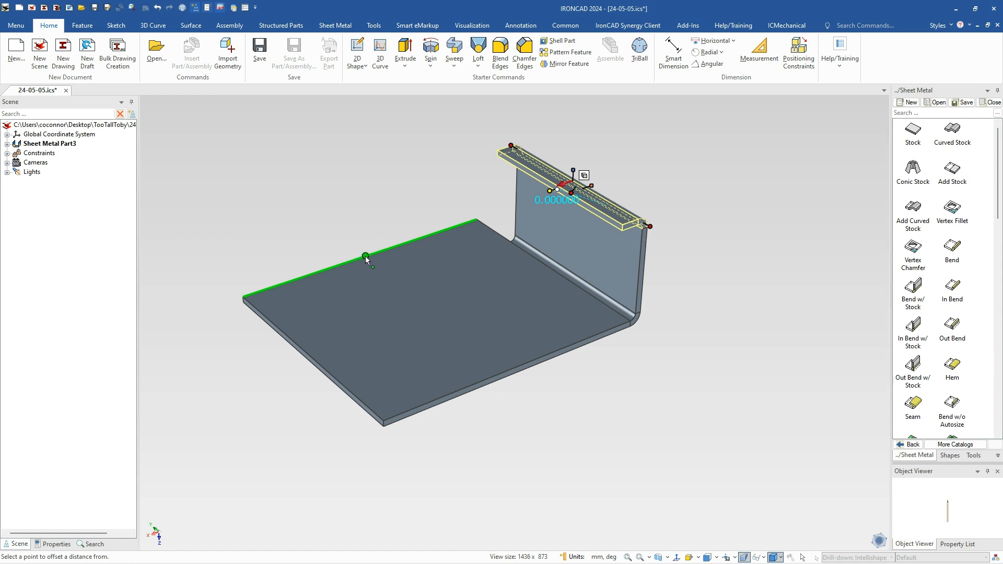
{"action": "left_click", "coordinate": [366, 255]}
{"action": "left_click", "coordinate": [241, 150]}
{"action": "left_click", "coordinate": [603, 261]}
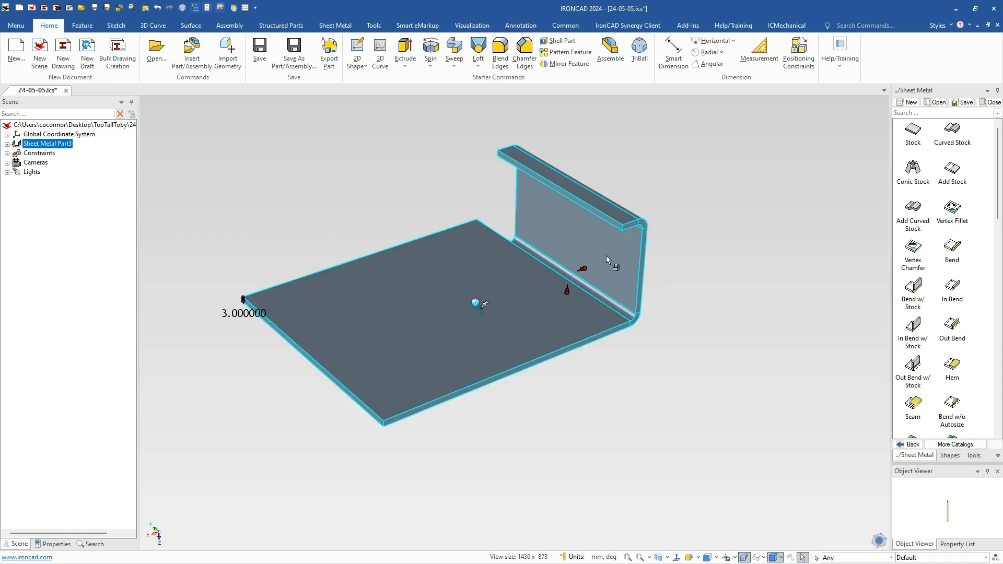
{"action": "left_click", "coordinate": [606, 256]}
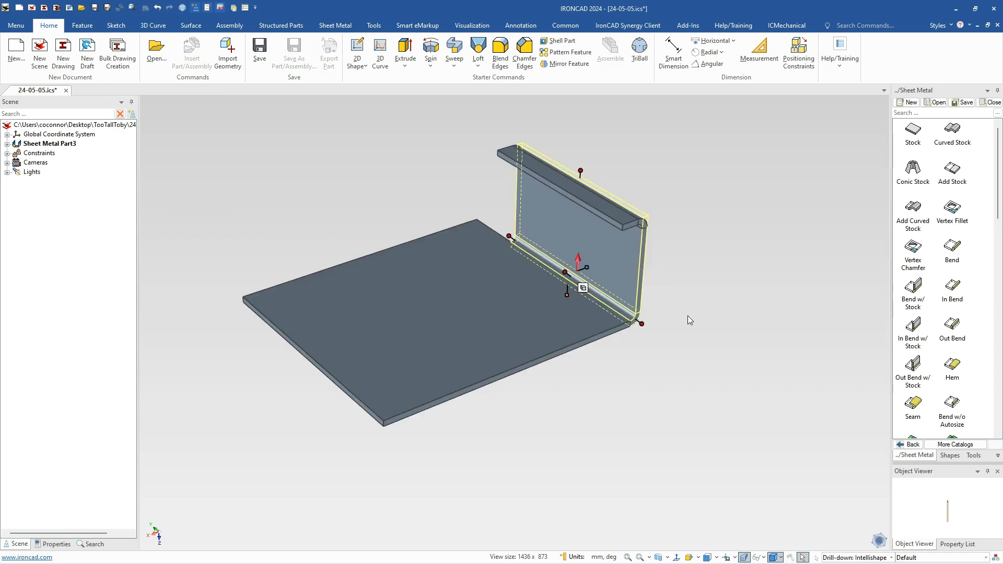
{"action": "left_click", "coordinate": [671, 324]}
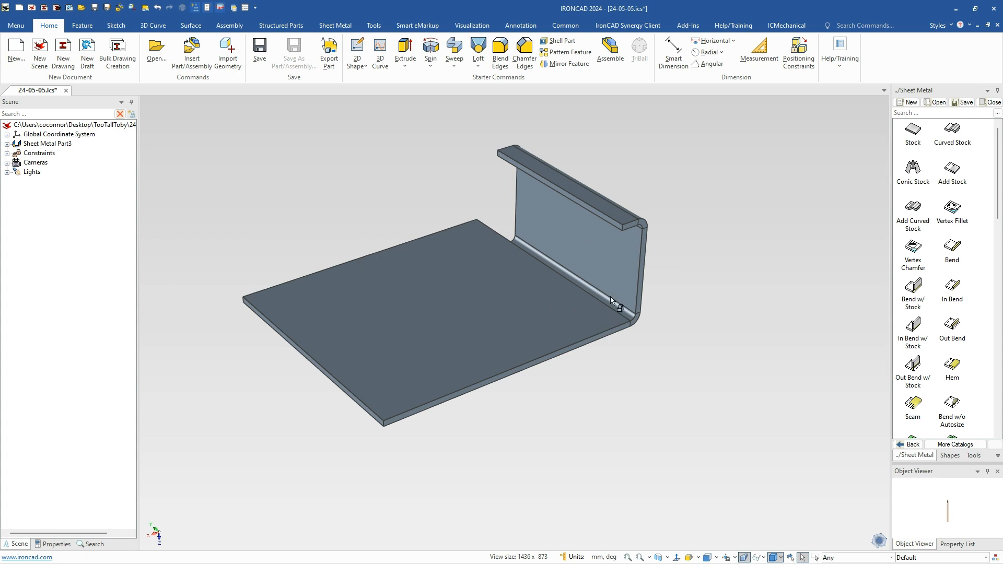
{"action": "left_click", "coordinate": [602, 280]}
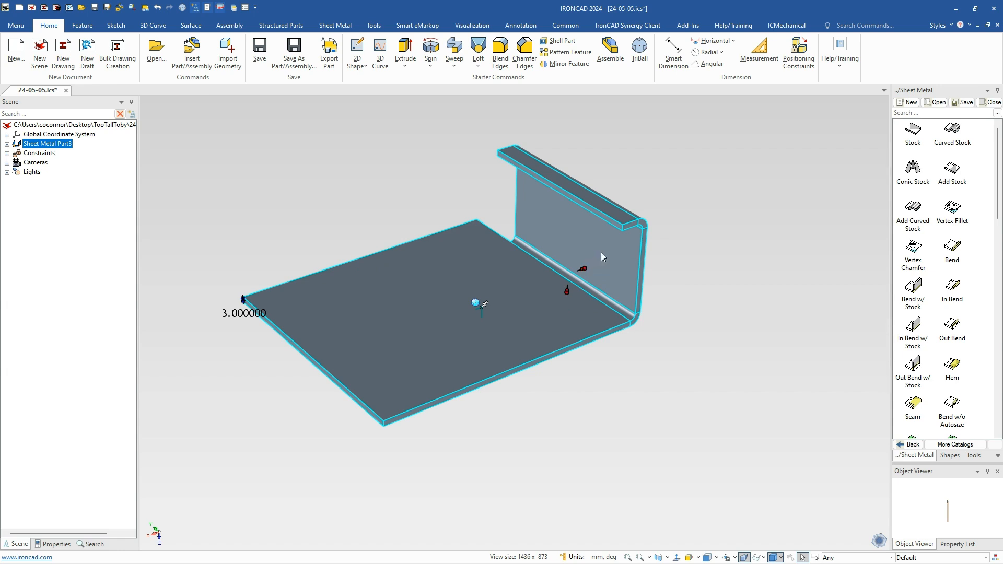
{"action": "left_click", "coordinate": [612, 273]}
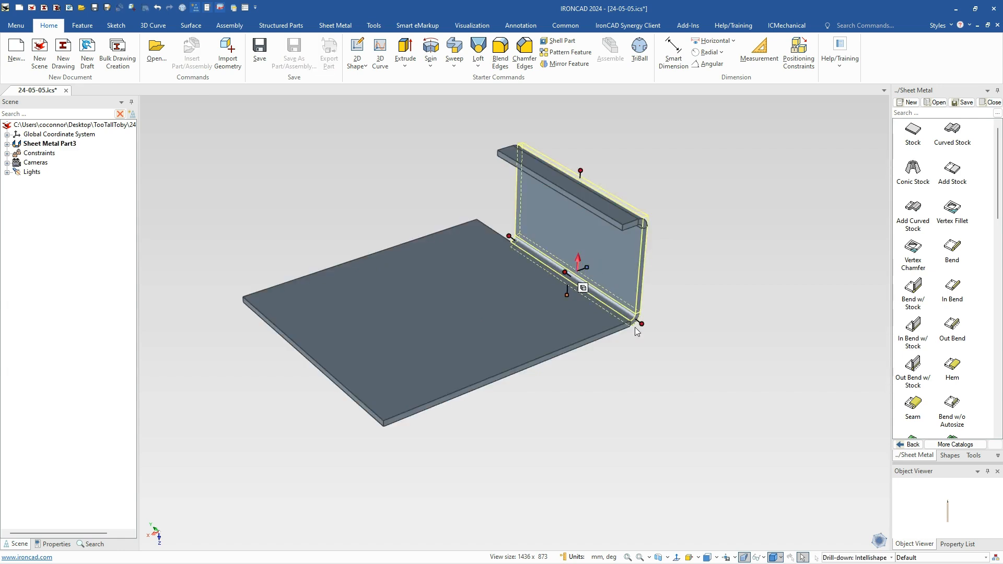
{"action": "left_click", "coordinate": [659, 277]}
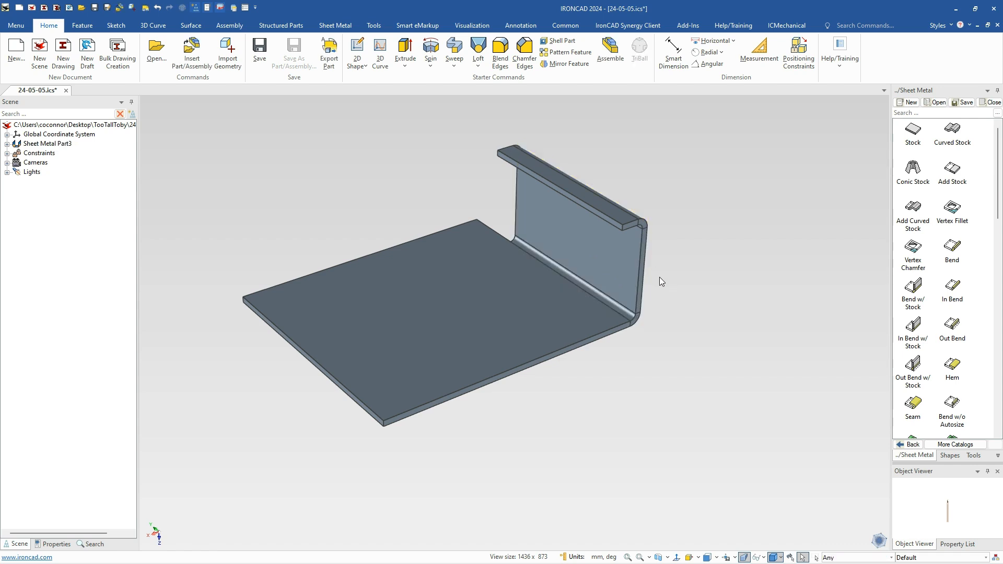
Set the upright flange's bend alignment to 80 mm from the midpoint of the plate's 140 mm edge.
{"action": "left_click", "coordinate": [608, 265]}
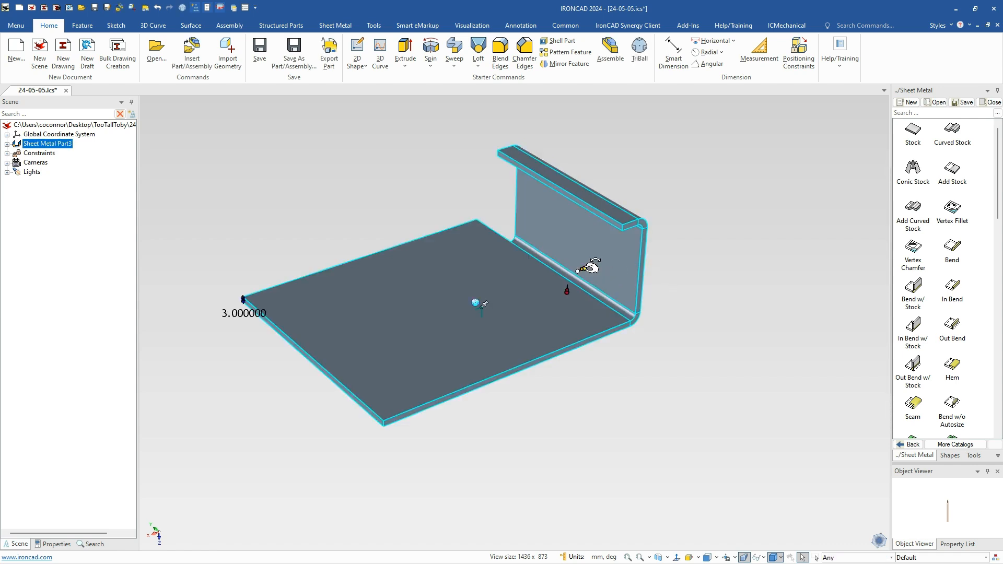
{"action": "right_click", "coordinate": [585, 268]}
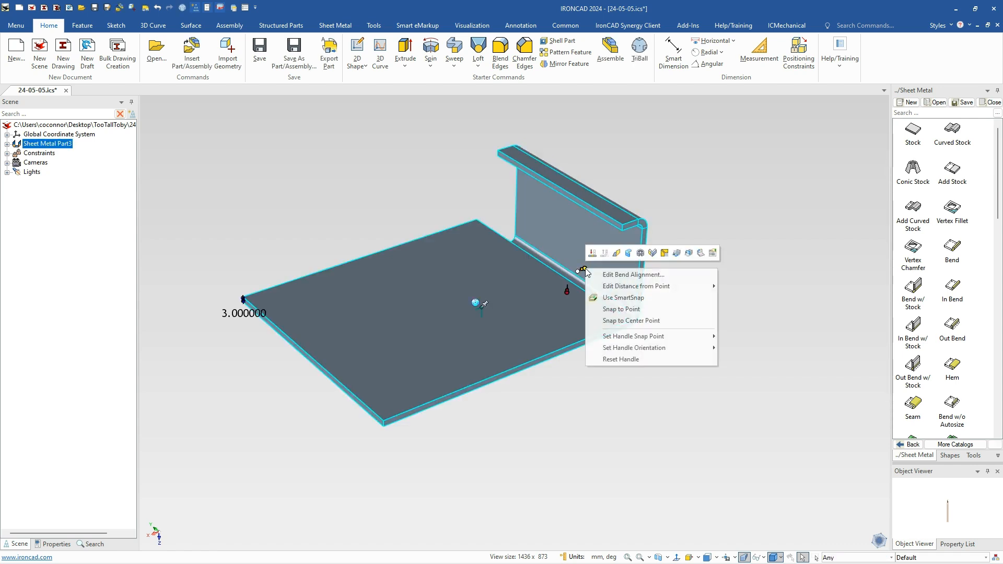
{"action": "left_click", "coordinate": [741, 288]}
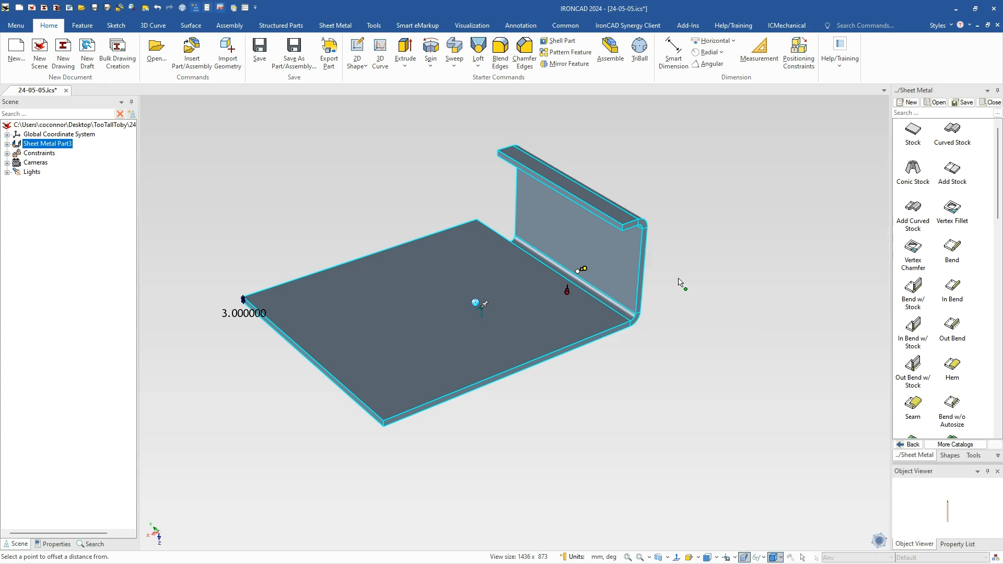
{"action": "left_click", "coordinate": [367, 257]}
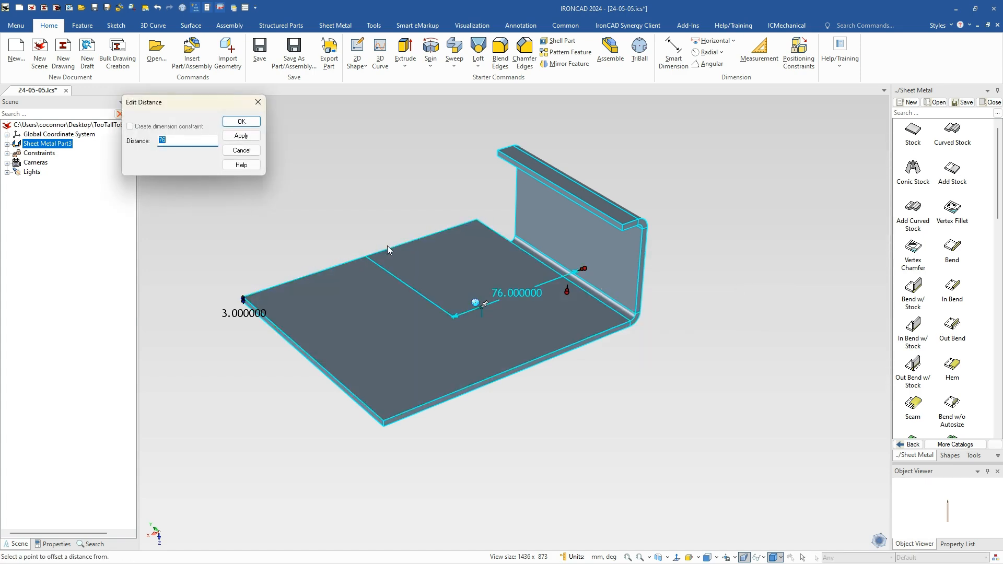
{"action": "type", "text": "80"}
{"action": "key", "text": "Return"}
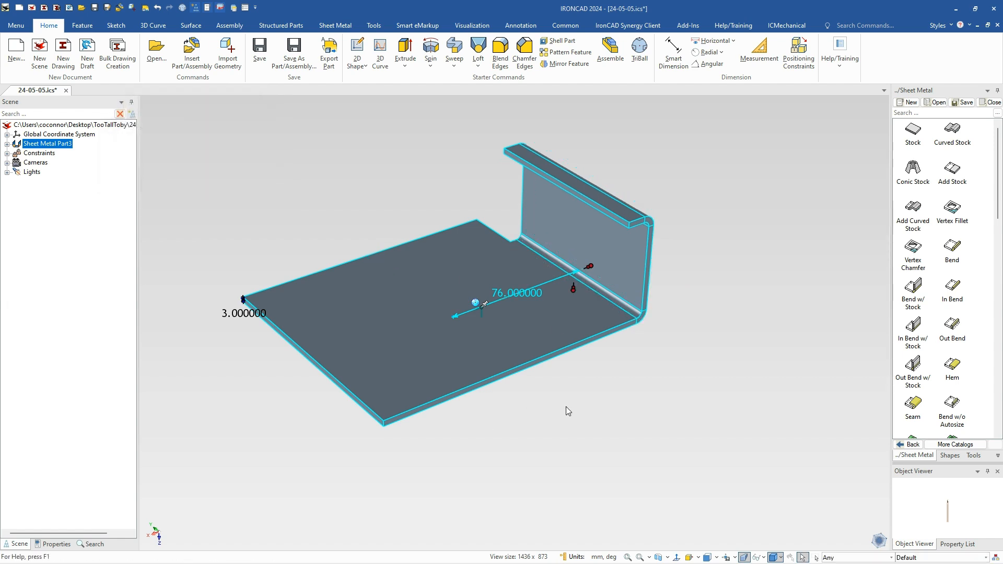
Set the top lip's inner edge to a distance of 57.5 mm from the midpoint of the plate's 140 mm edge.
{"action": "left_click", "coordinate": [552, 180]}
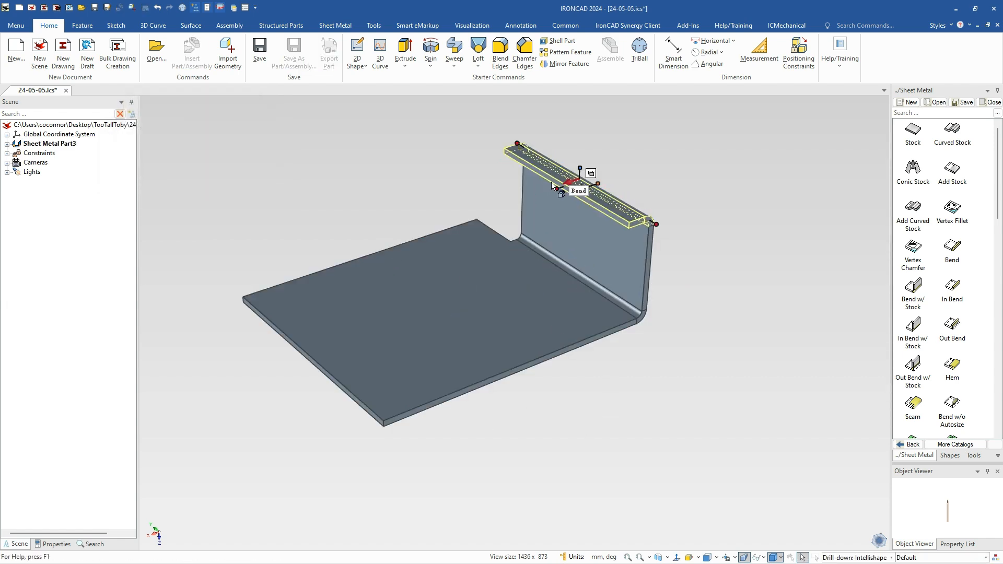
{"action": "right_click", "coordinate": [558, 192]}
{"action": "mouse_move", "coordinate": [667, 211]}
{"action": "left_click", "coordinate": [723, 209]}
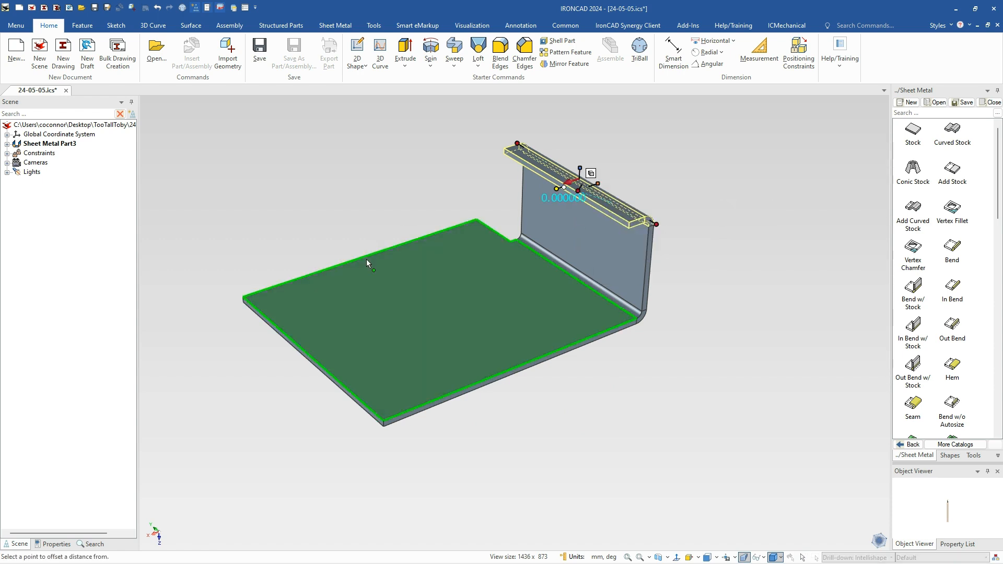
{"action": "left_click", "coordinate": [365, 256]}
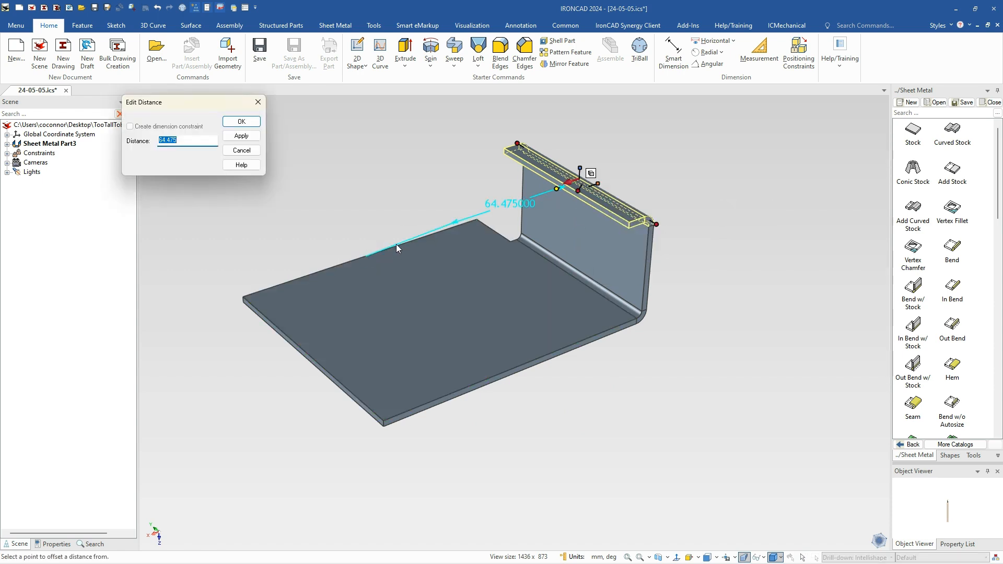
{"action": "type", "text": "57.5"}
{"action": "key", "text": "Return"}
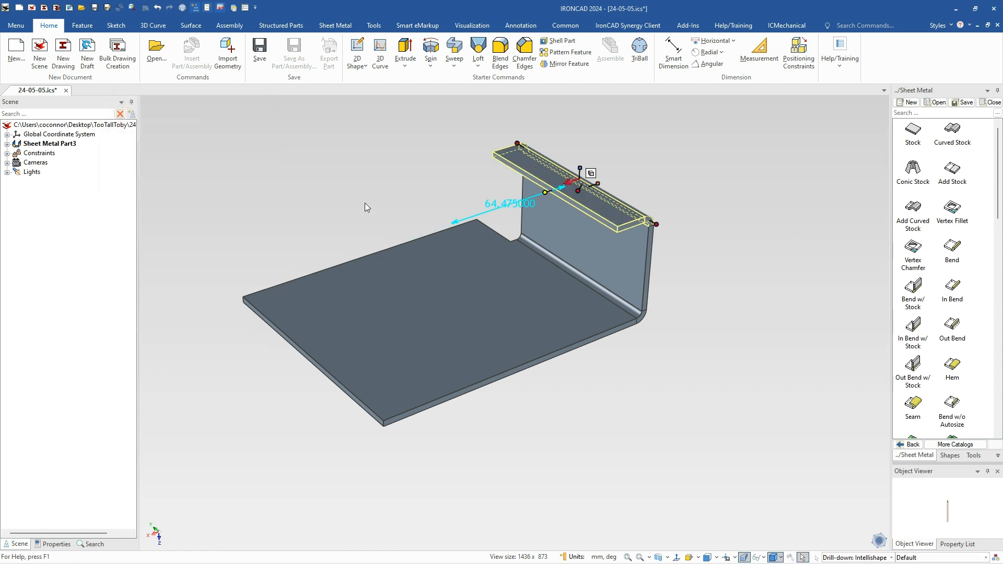
{"action": "left_click", "coordinate": [365, 205]}
Place a round Custom Profile cutout at the centre of the upright flange's inner face and set its diameter to 24 mm.
{"action": "scroll", "coordinate": [934, 369], "scroll_direction": "down", "scroll_amount": 10}
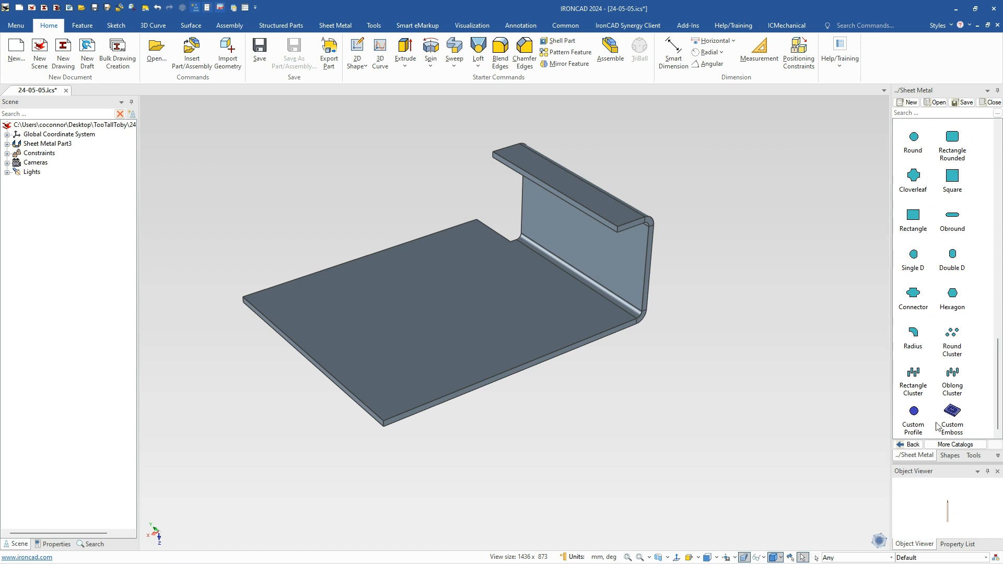
{"action": "left_click_drag", "start_coordinate": [913, 412], "coordinate": [579, 230]}
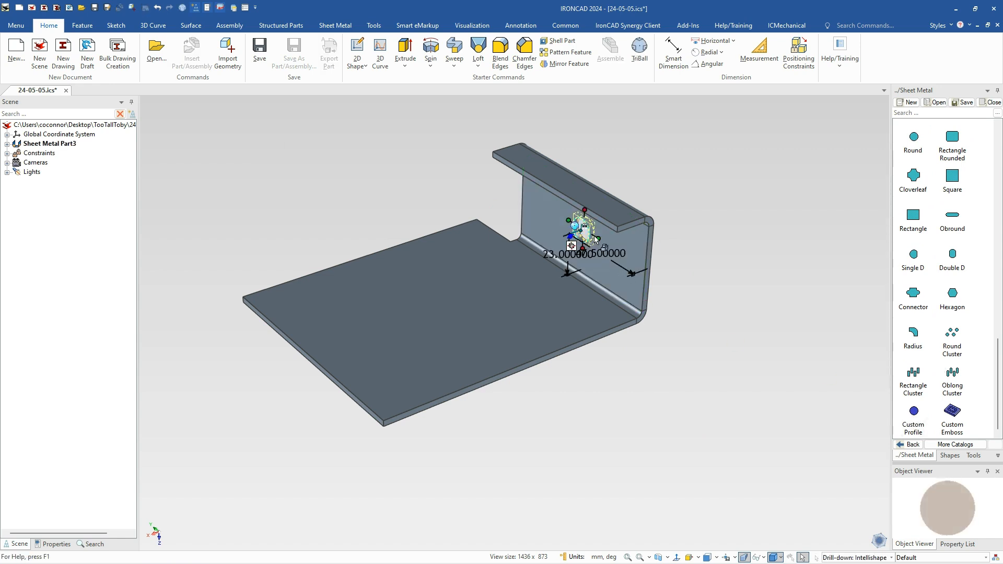
{"action": "mouse_move", "coordinate": [605, 240]}
{"action": "type", "text": "24"}
{"action": "key", "text": "Return"}
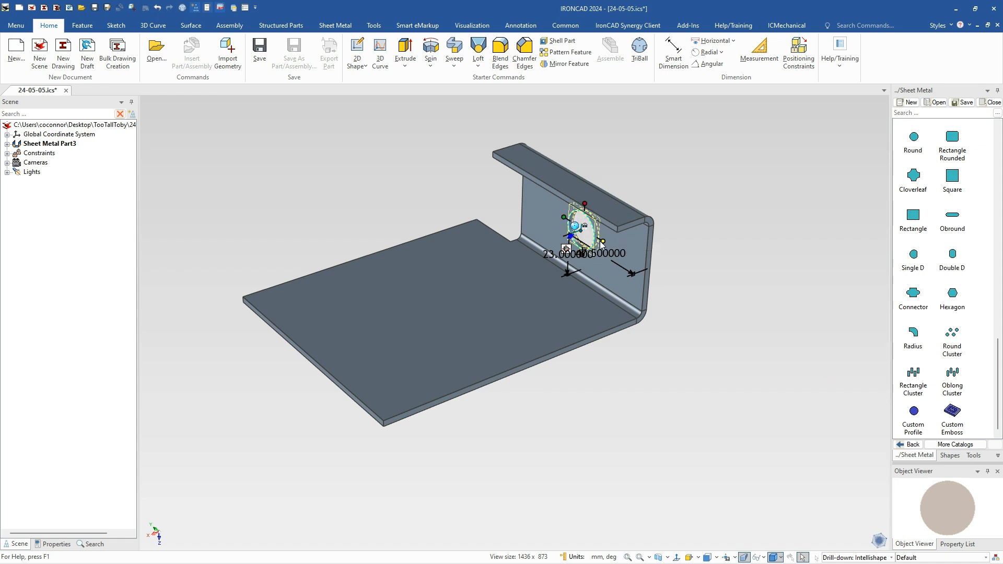
Create linked copies of the round cutout along the flange's length at 31.5 mm spacing, one on each side of the original.
{"action": "key", "text": "F10"}
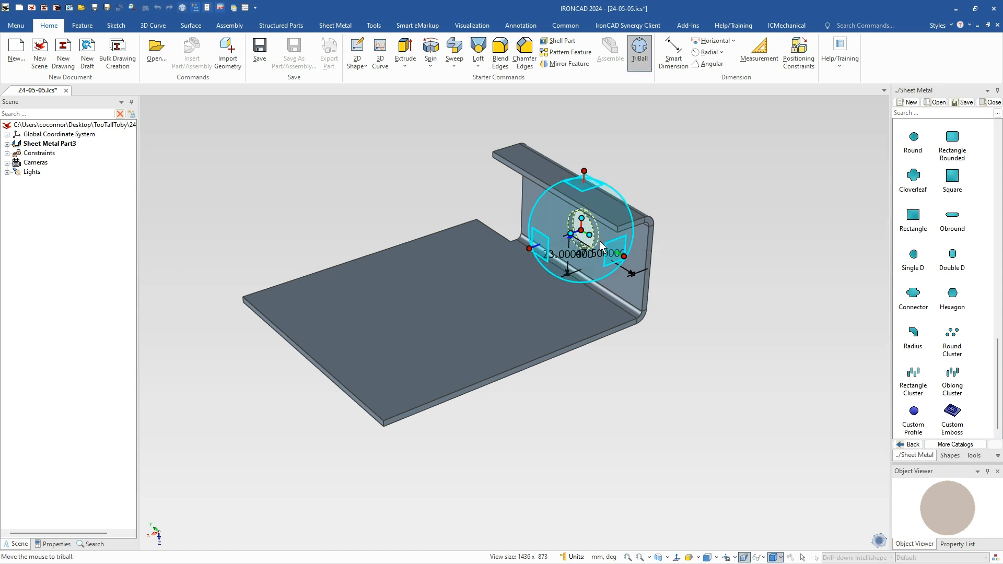
{"action": "right_click_drag", "start_coordinate": [624, 256], "coordinate": [630, 264]}
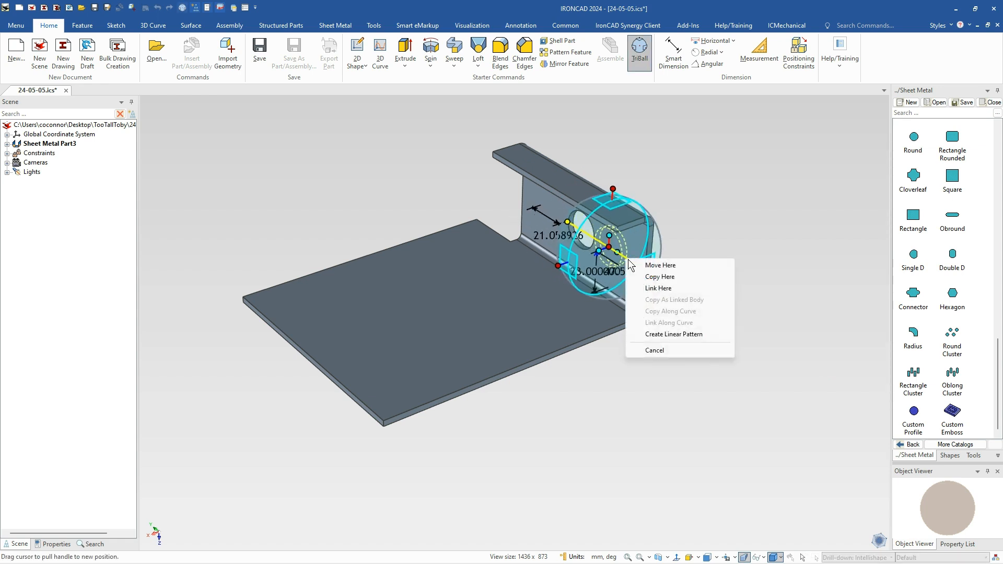
{"action": "left_click", "coordinate": [667, 288]}
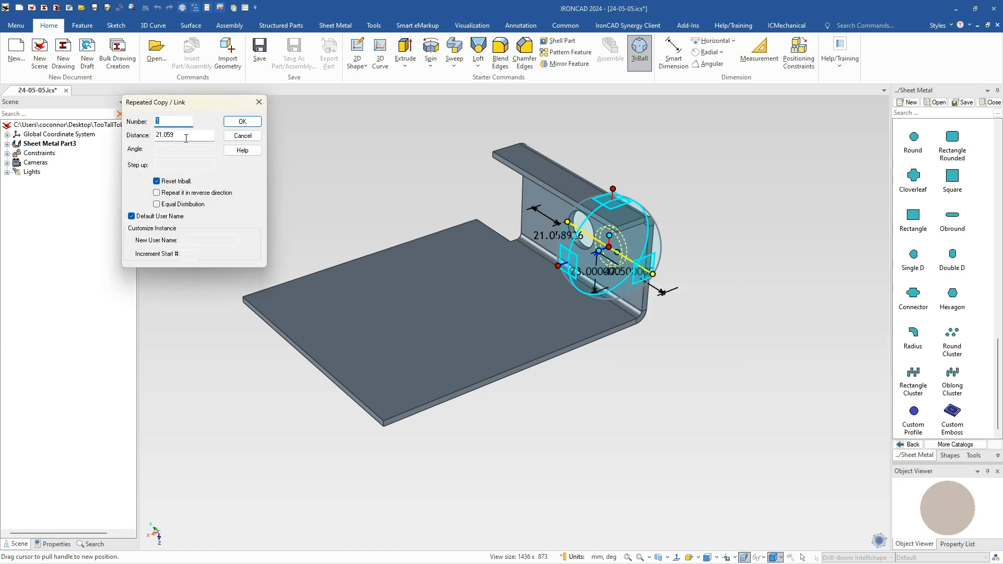
{"action": "key", "text": "Tab"}
{"action": "type", "text": "31.5"}
{"action": "left_click", "coordinate": [158, 193]}
{"action": "left_click", "coordinate": [242, 121]}
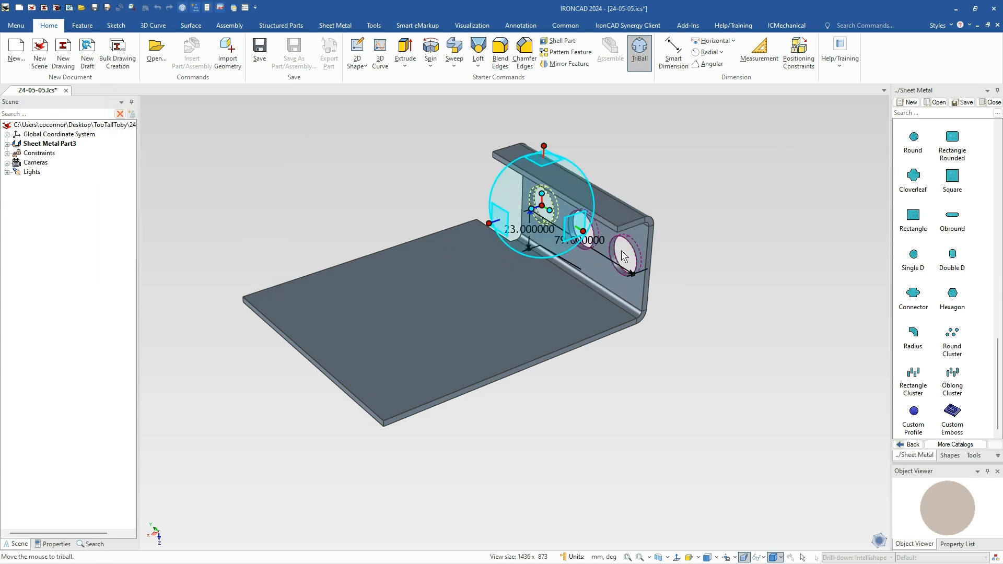
{"action": "left_click", "coordinate": [694, 260]}
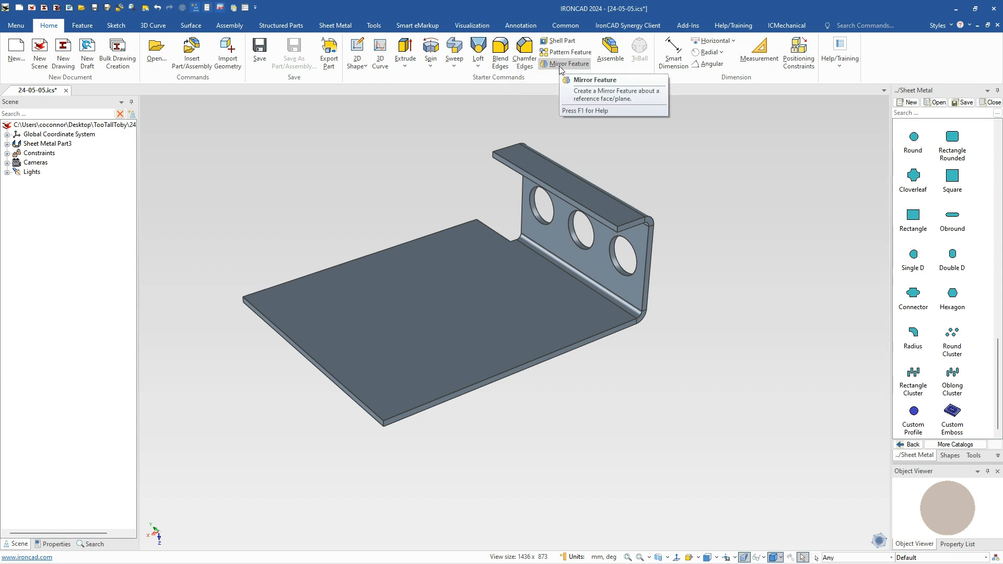
Mirror both bends and the three round cutouts about the midpoint of the plate's 140 mm edge.
{"action": "key", "text": "F1"}
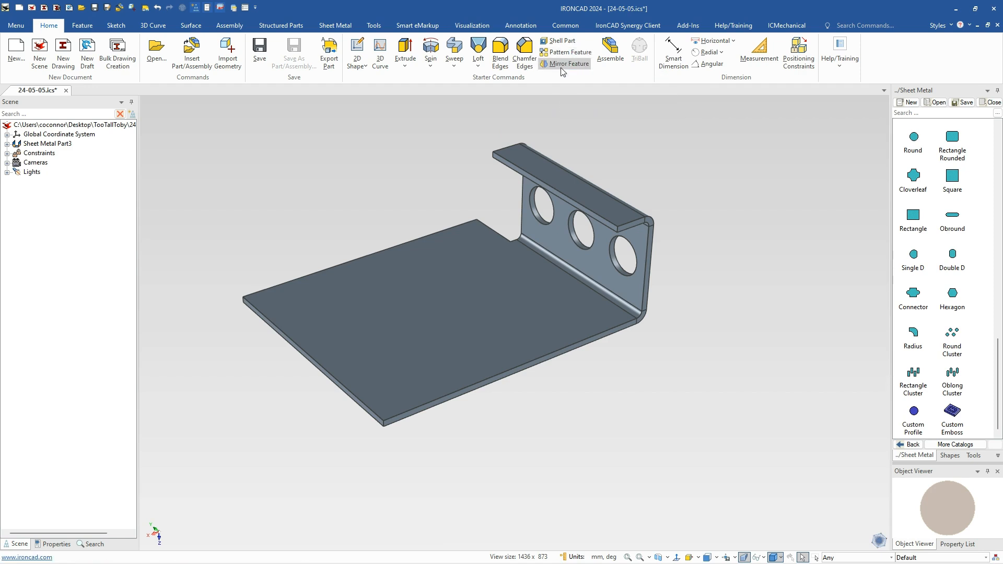
{"action": "left_click", "coordinate": [573, 258]}
{"action": "left_click", "coordinate": [568, 258]}
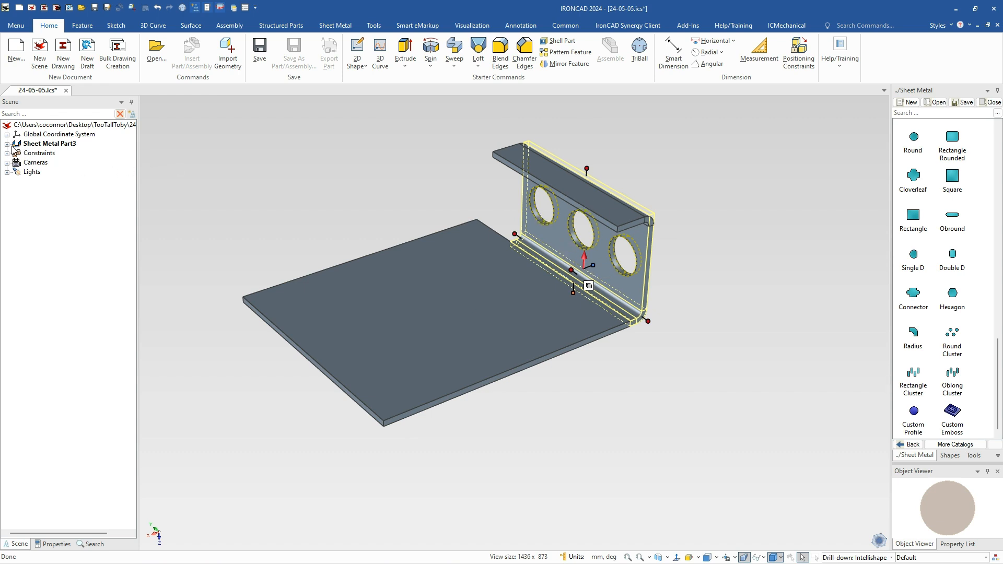
{"action": "left_click", "coordinate": [6, 144]}
{"action": "key", "text": "Escape"}
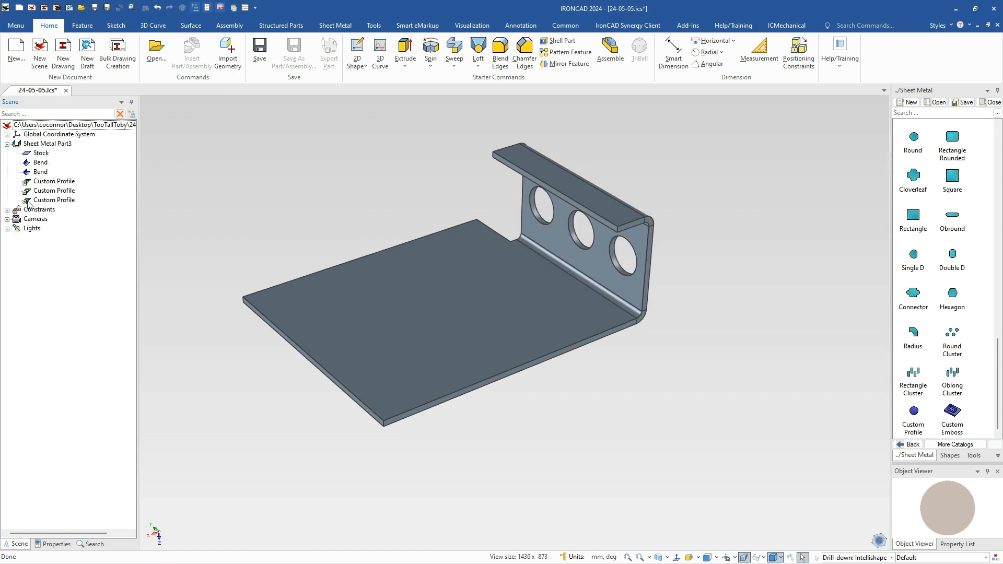
{"action": "left_click", "coordinate": [28, 165]}
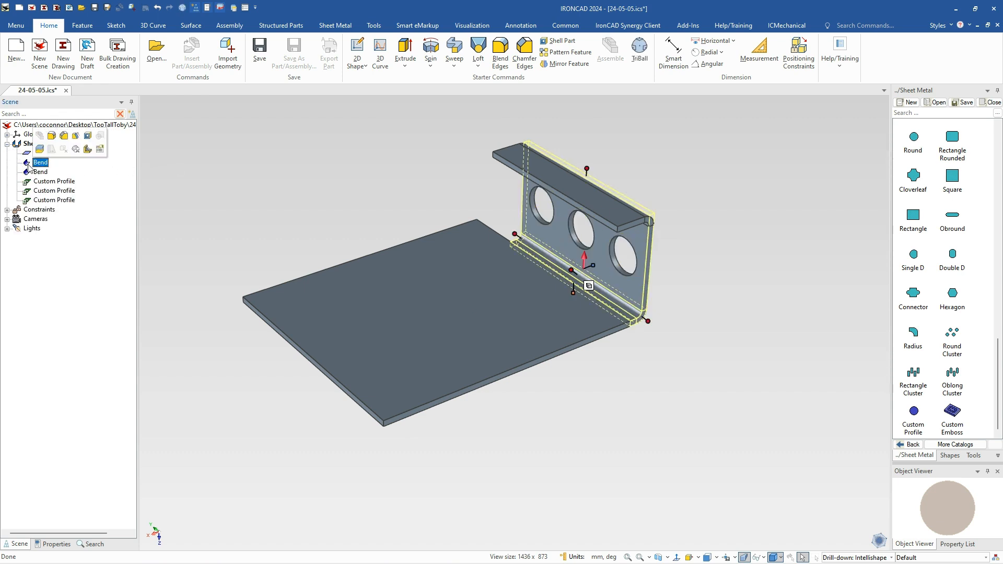
{"action": "left_click", "coordinate": [28, 201], "text": "shift"}
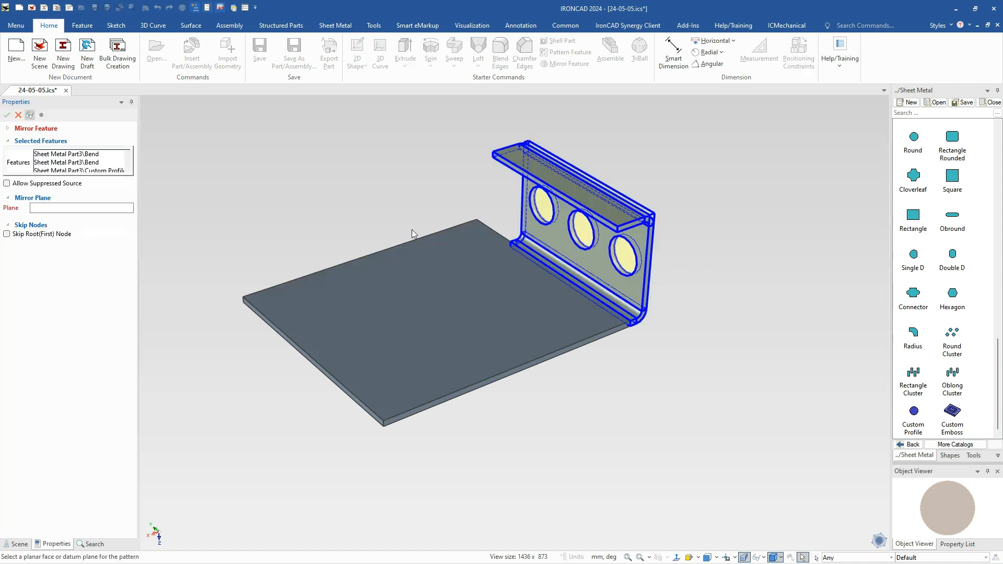
{"action": "left_click", "coordinate": [366, 255]}
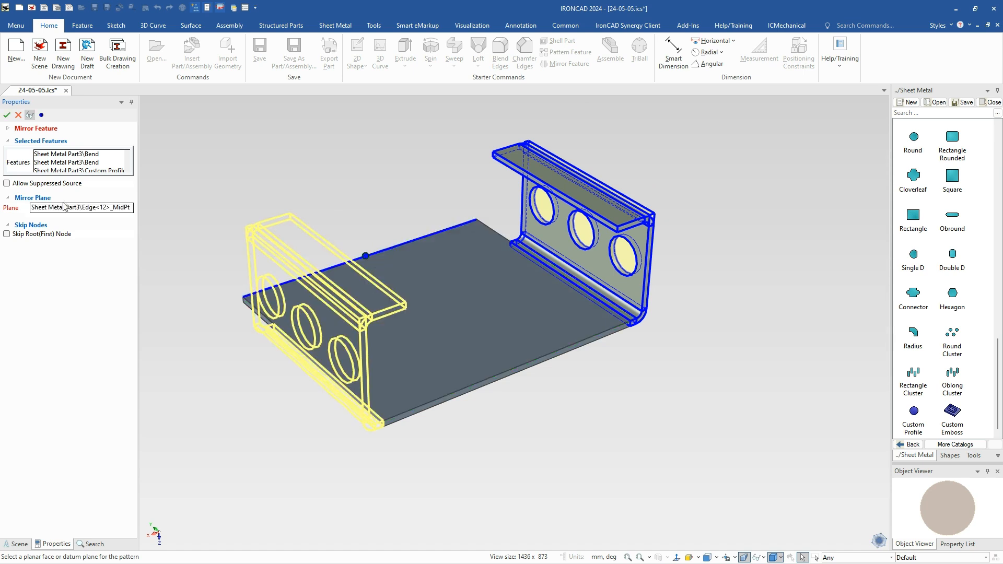
{"action": "left_click", "coordinate": [7, 115]}
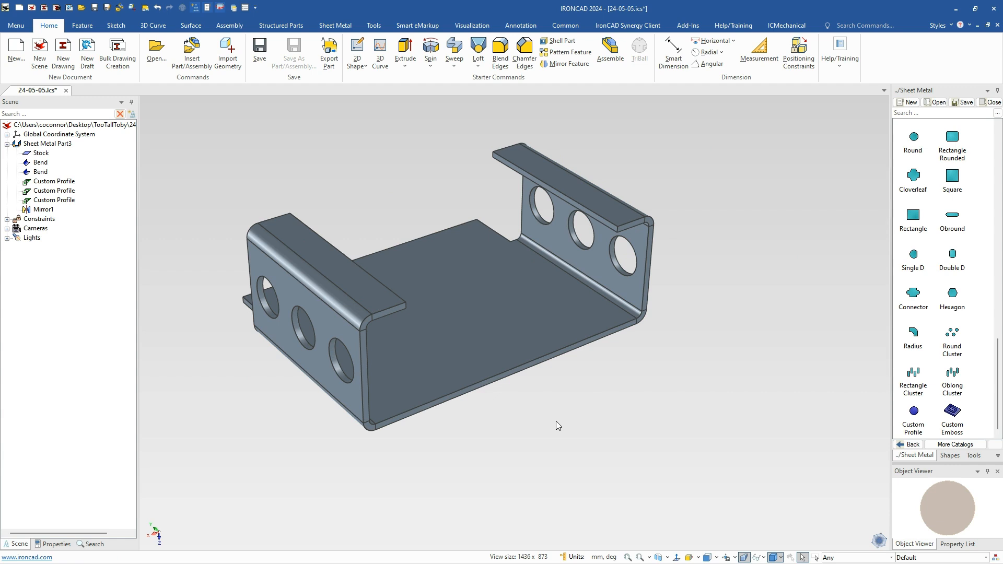
Measure the distance between the outer edges of the two flanges and between the inner edges of the two lips.
{"action": "left_click", "coordinate": [363, 395]}
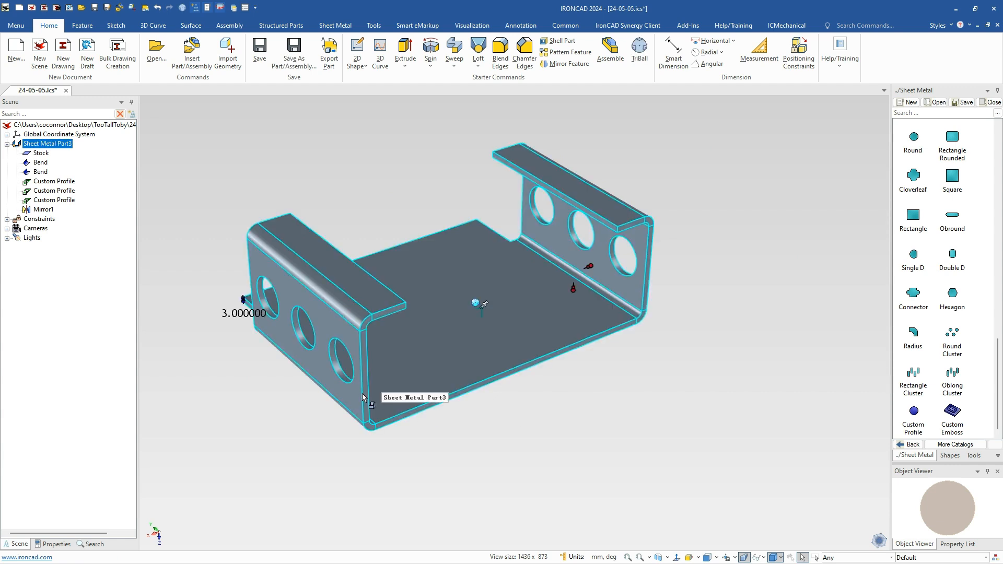
{"action": "left_click", "coordinate": [363, 395]}
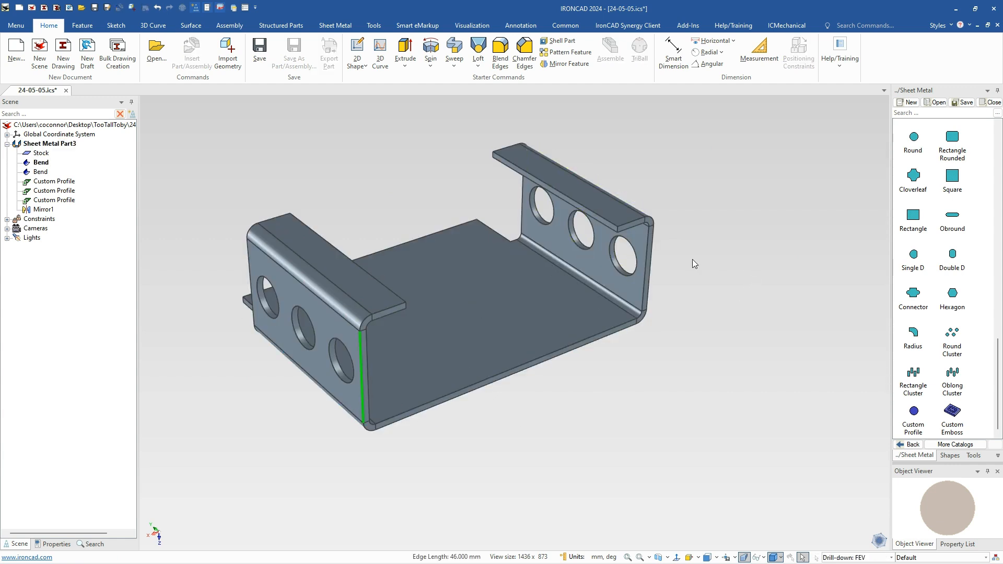
{"action": "left_click", "coordinate": [650, 275], "text": "shift"}
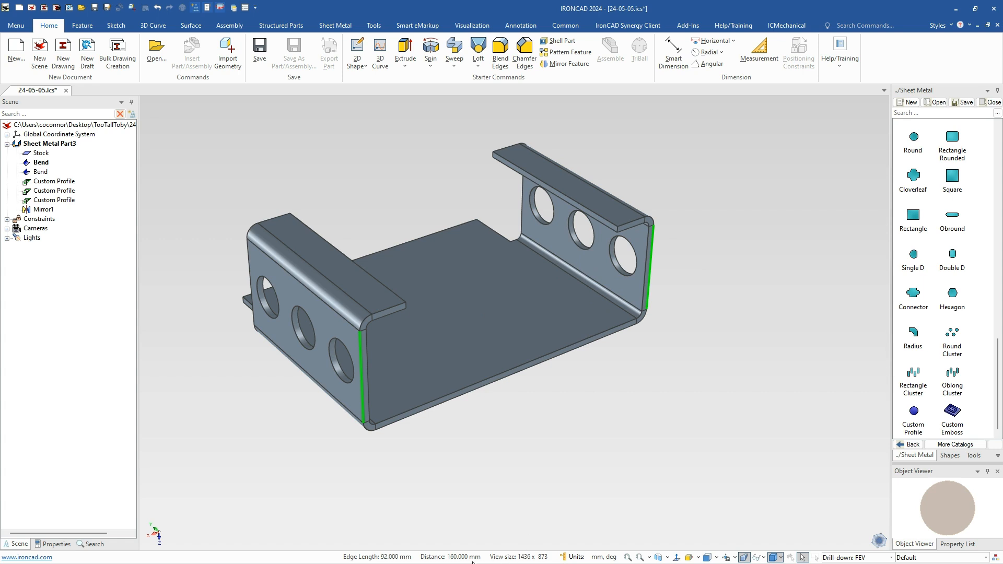
{"action": "left_click", "coordinate": [372, 277]}
{"action": "left_click", "coordinate": [565, 197], "text": "shift"}
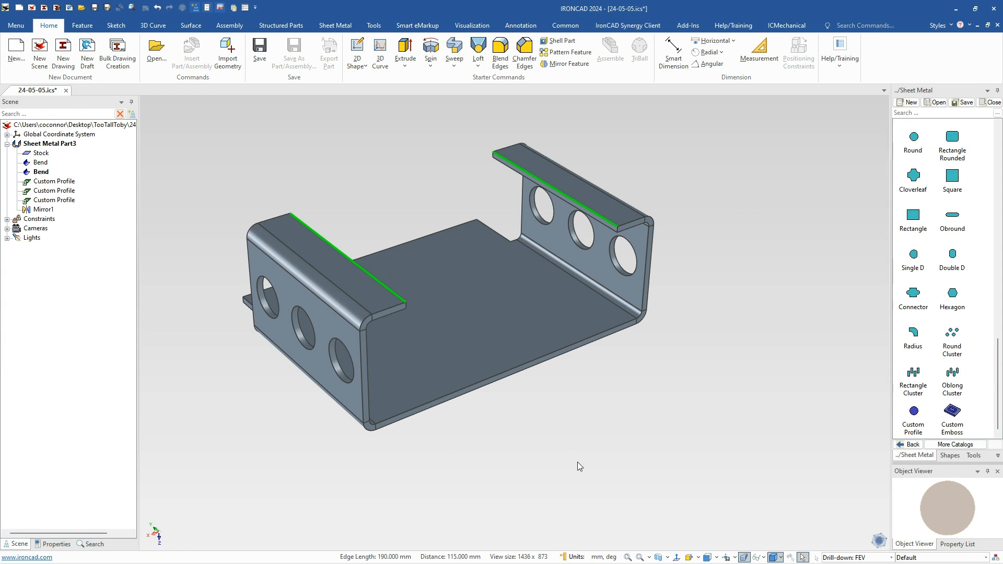
{"action": "left_click", "coordinate": [595, 437]}
Place an Obround punch at the centre of the original flange's top lip and rotate it to run along the lip's length.
{"action": "scroll", "coordinate": [557, 218], "scroll_direction": "up", "scroll_amount": 3}
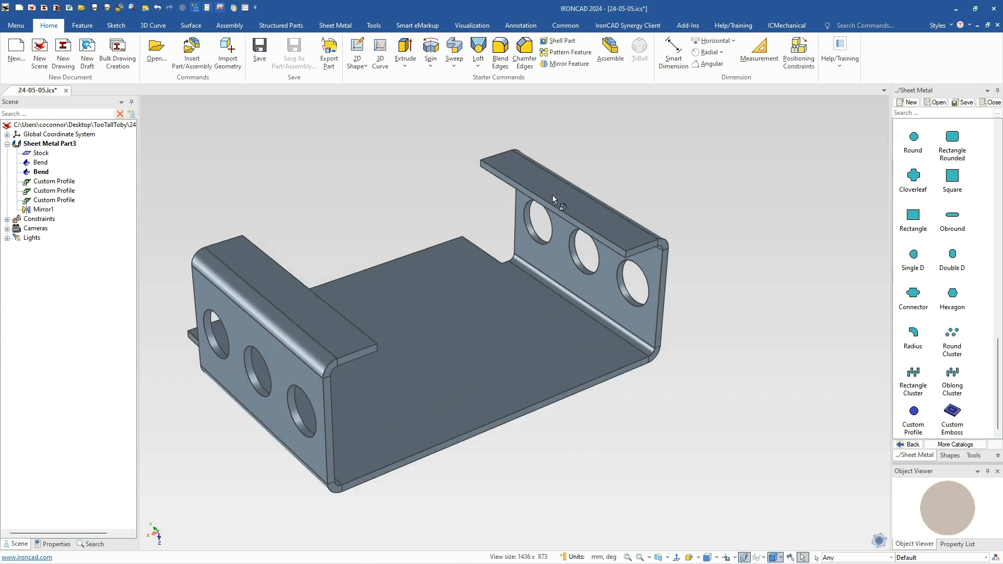
{"action": "scroll", "coordinate": [568, 214], "scroll_direction": "up", "scroll_amount": 1}
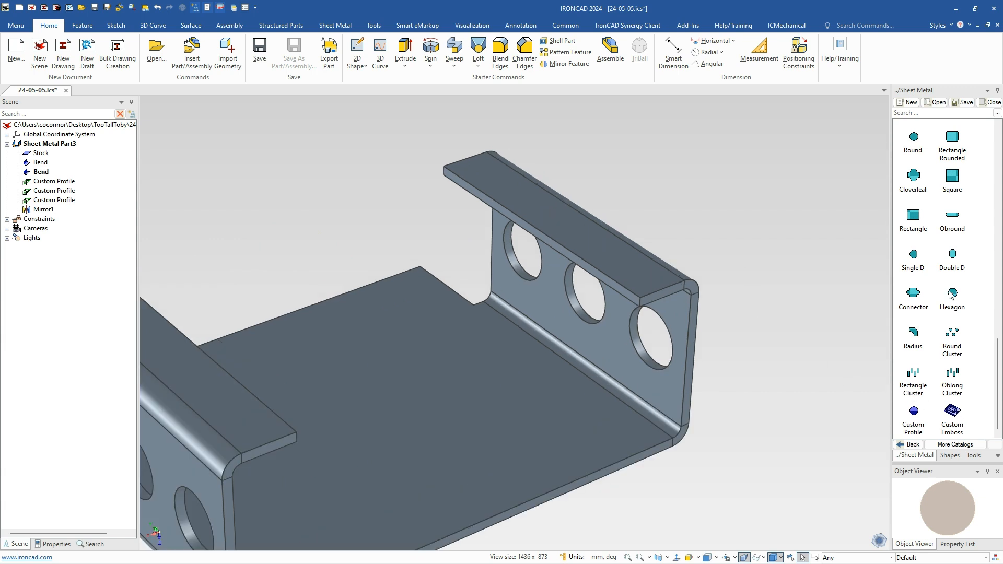
{"action": "left_click_drag", "start_coordinate": [952, 219], "coordinate": [560, 224]}
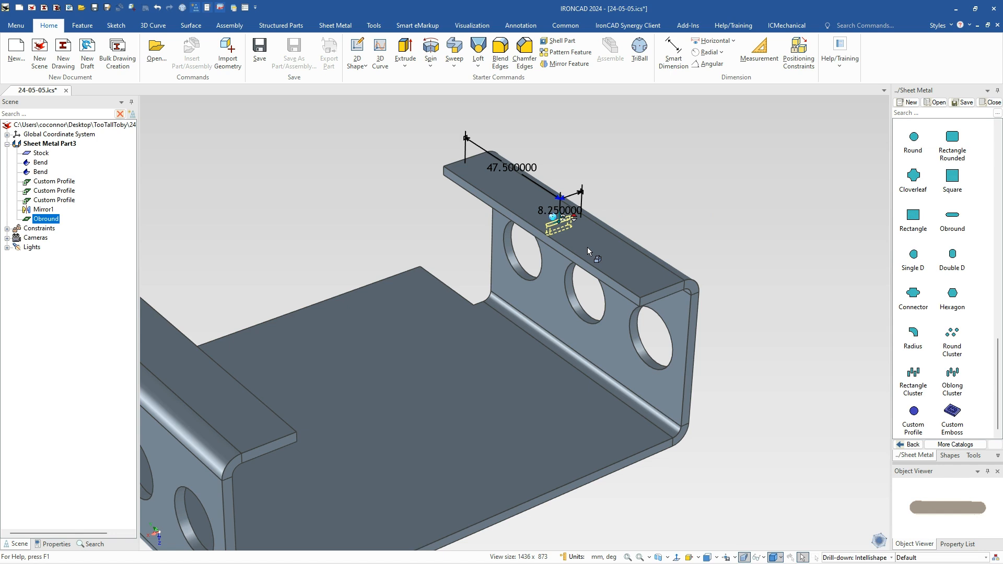
{"action": "key", "text": "F10"}
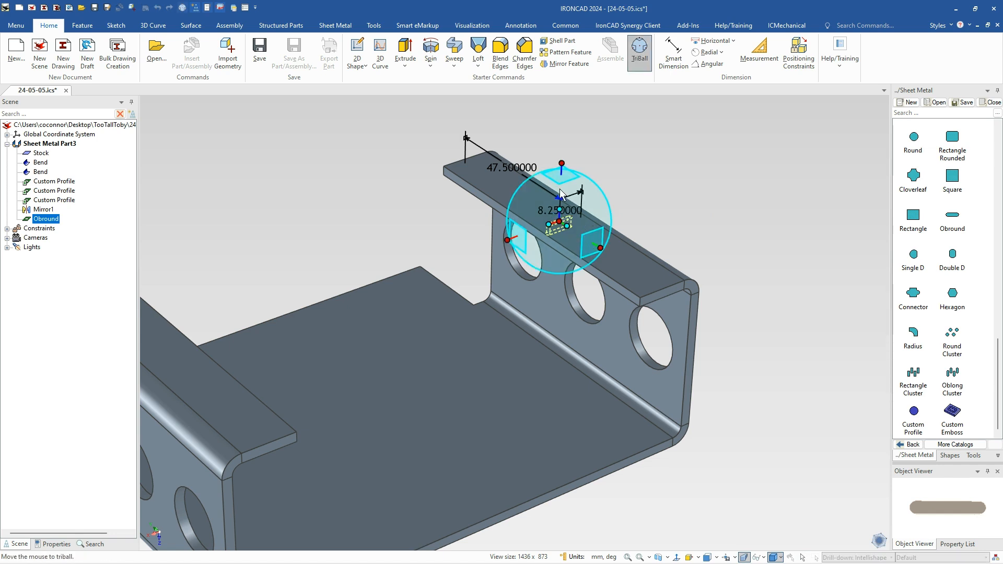
{"action": "key", "text": "space"}
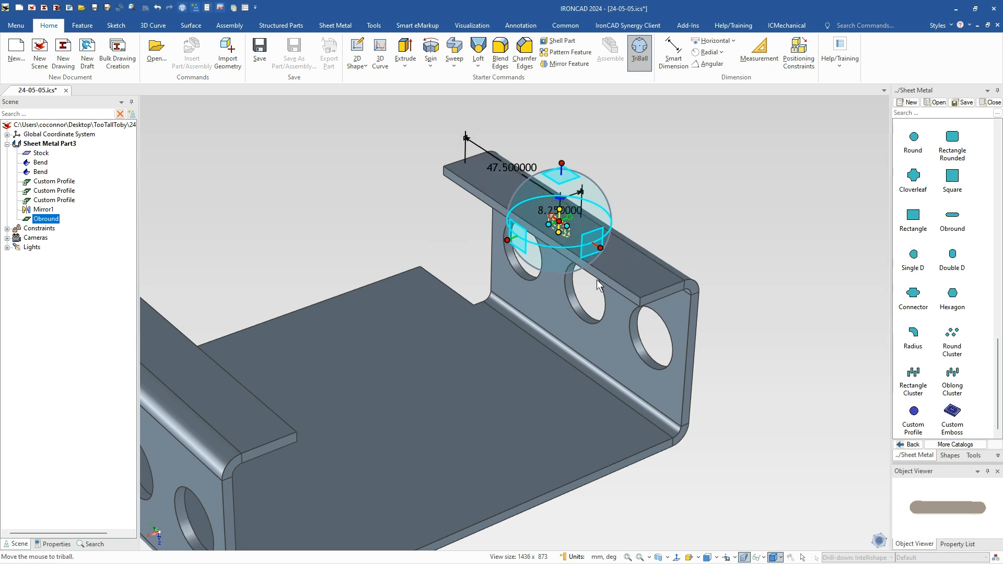
{"action": "left_click", "coordinate": [610, 202]}
{"action": "left_click", "coordinate": [560, 224]}
{"action": "left_click", "coordinate": [559, 223]}
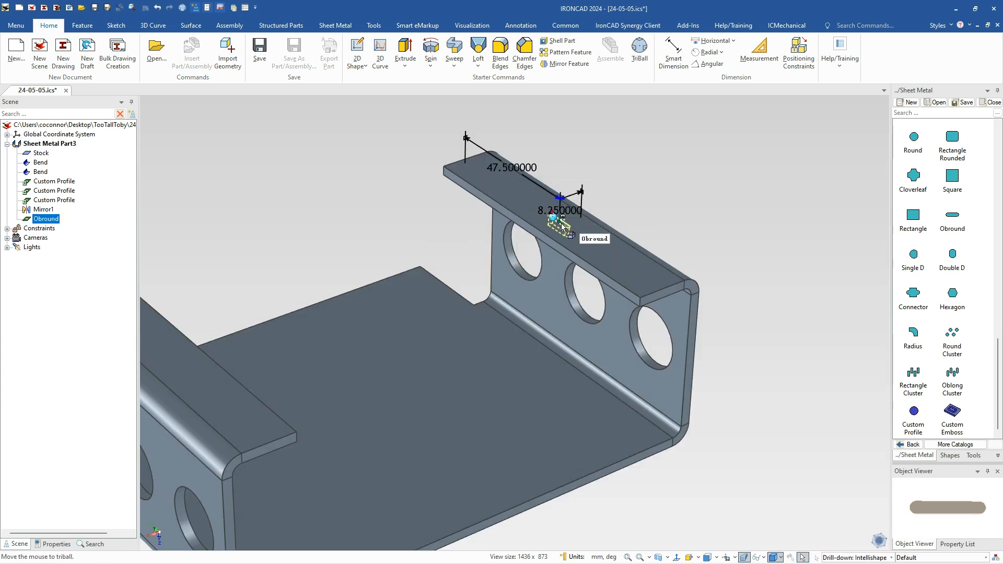
{"action": "right_click", "coordinate": [554, 214]}
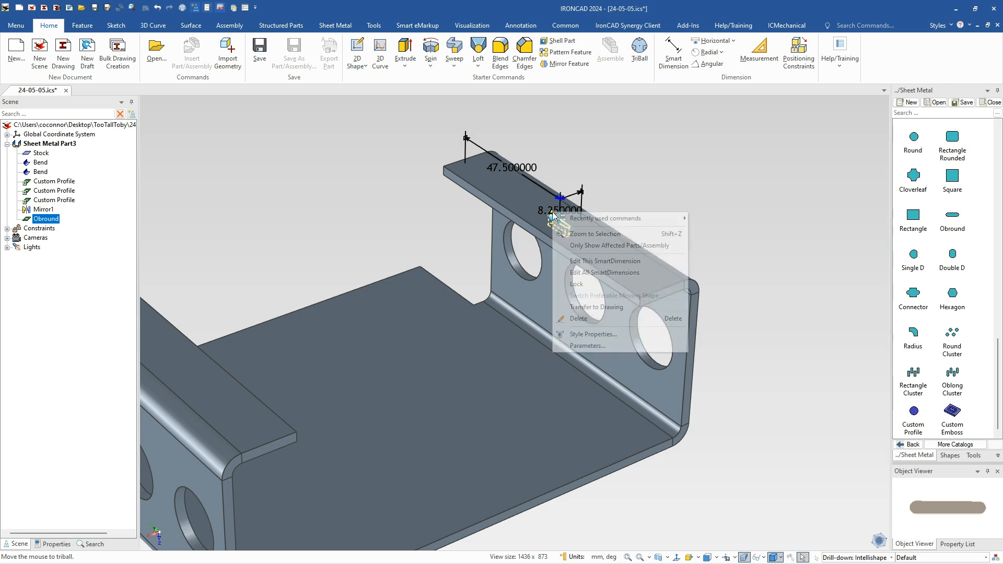
{"action": "left_click", "coordinate": [609, 190]}
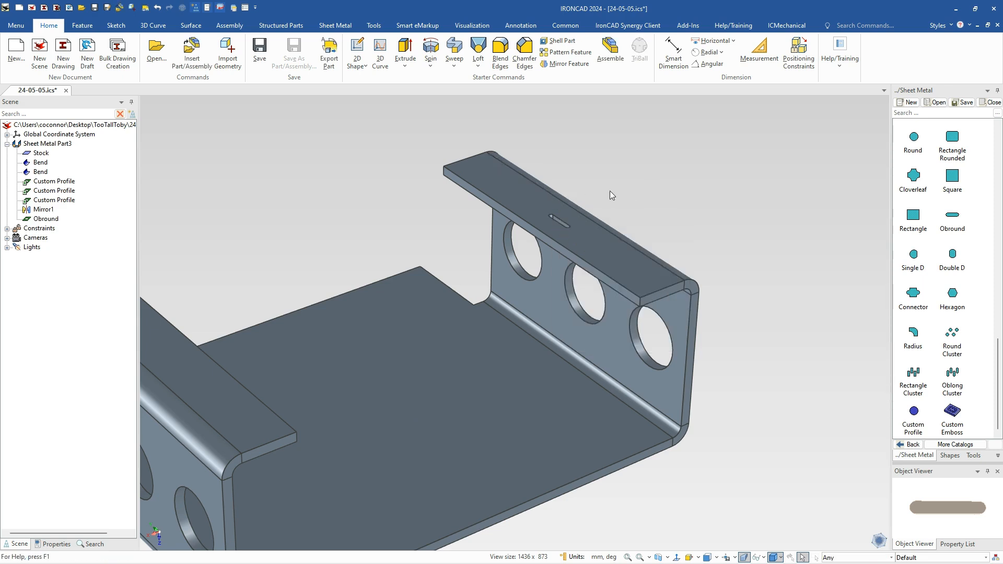
Set the obround slot to a custom size with a length of 61 mm and a width of 6 mm.
{"action": "scroll", "coordinate": [609, 190], "scroll_direction": "up", "scroll_amount": 3}
{"action": "left_click", "coordinate": [531, 299]}
{"action": "left_click", "coordinate": [529, 300]}
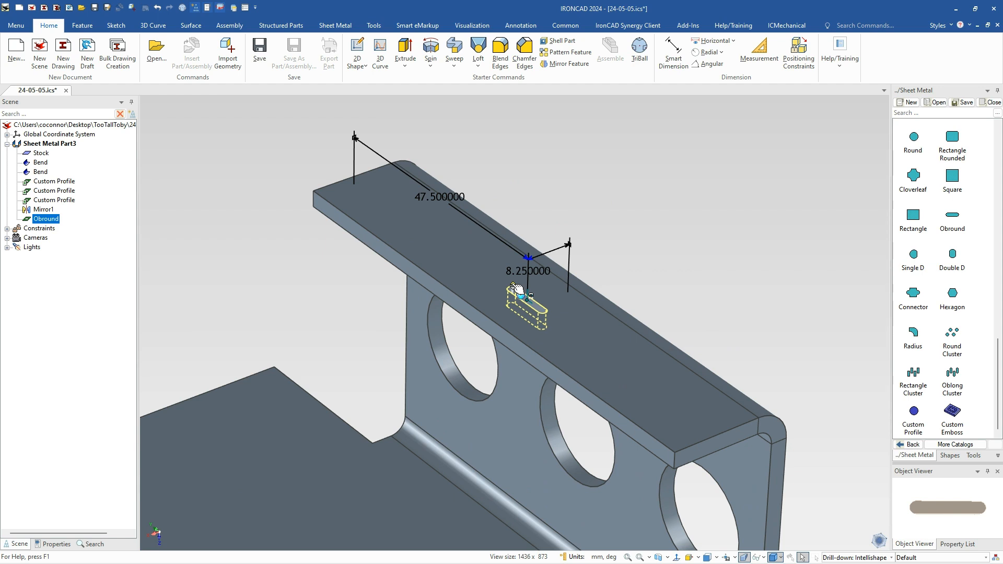
{"action": "right_click", "coordinate": [516, 289]}
{"action": "left_click", "coordinate": [555, 305]}
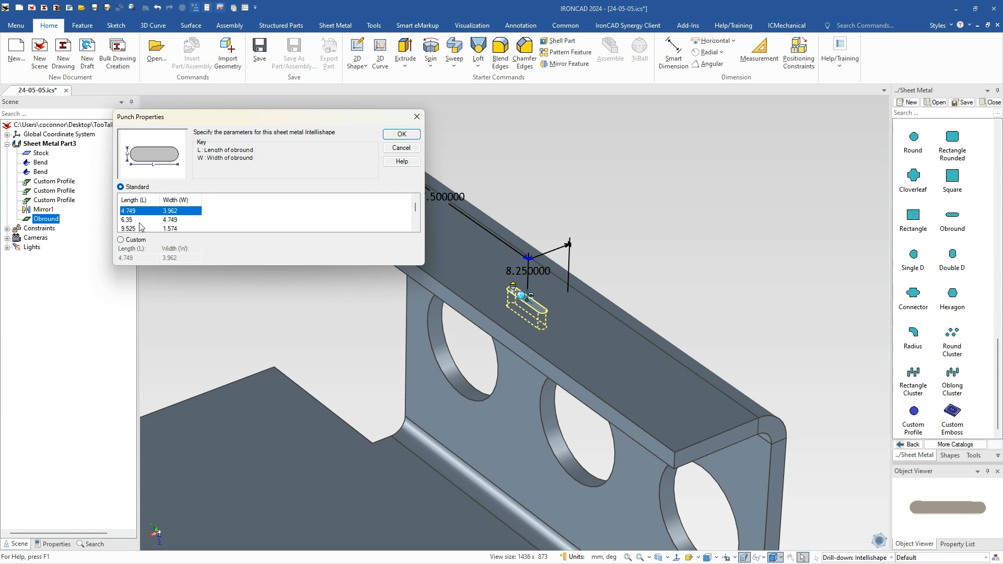
{"action": "scroll", "coordinate": [194, 217], "scroll_direction": "down", "scroll_amount": 1}
{"action": "scroll", "coordinate": [194, 217], "scroll_direction": "up", "scroll_amount": 2}
{"action": "left_click", "coordinate": [121, 240]}
{"action": "double_click", "coordinate": [186, 258]}
{"action": "type", "text": "6"}
{"action": "double_click", "coordinate": [138, 259]}
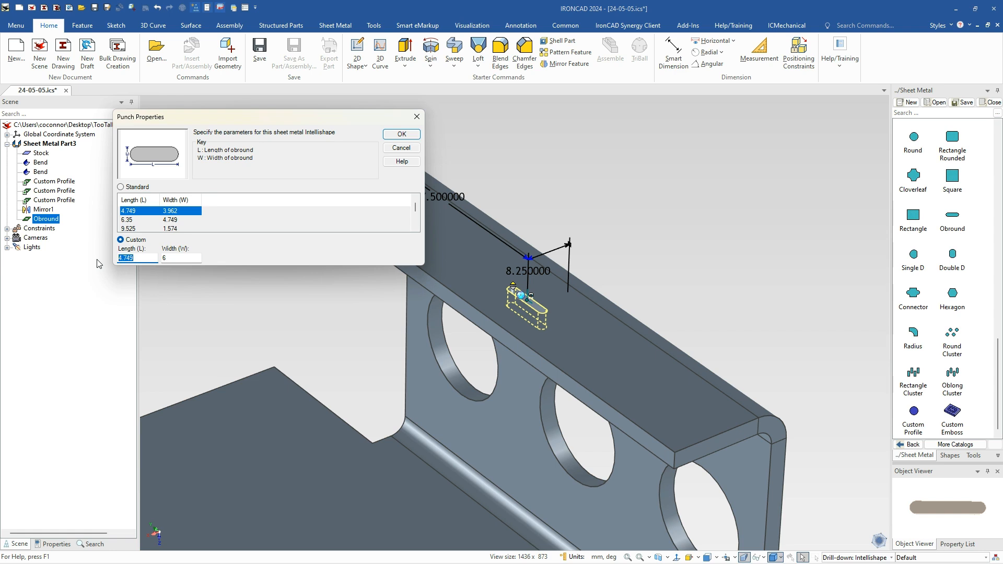
{"action": "type", "text": "61"}
{"action": "left_click", "coordinate": [402, 135]}
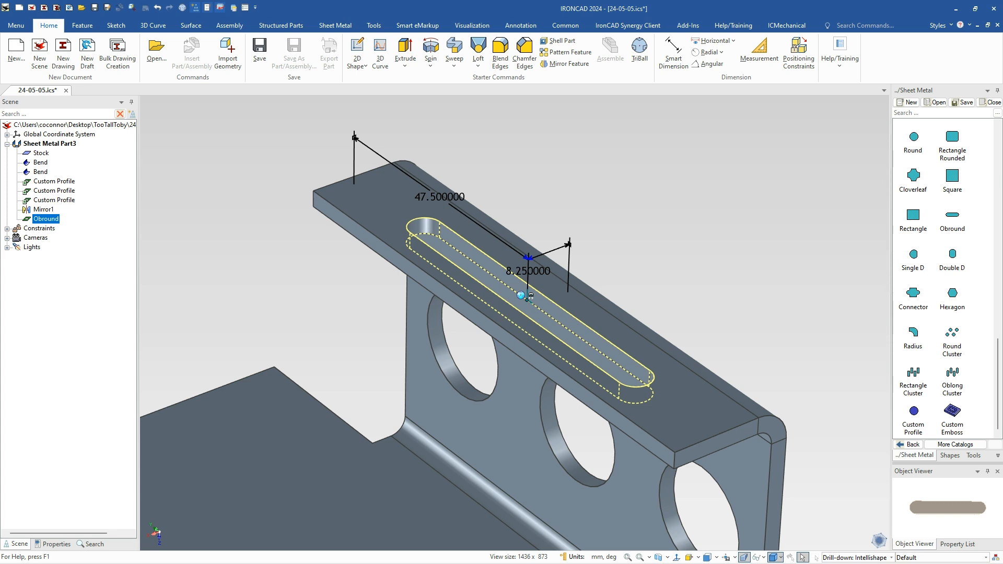
Set the obround slot's distance from the midpoint of the plate's 140 mm edge to 131/2 mm using the TriBall.
{"action": "scroll", "coordinate": [509, 340], "scroll_direction": "down", "scroll_amount": 5}
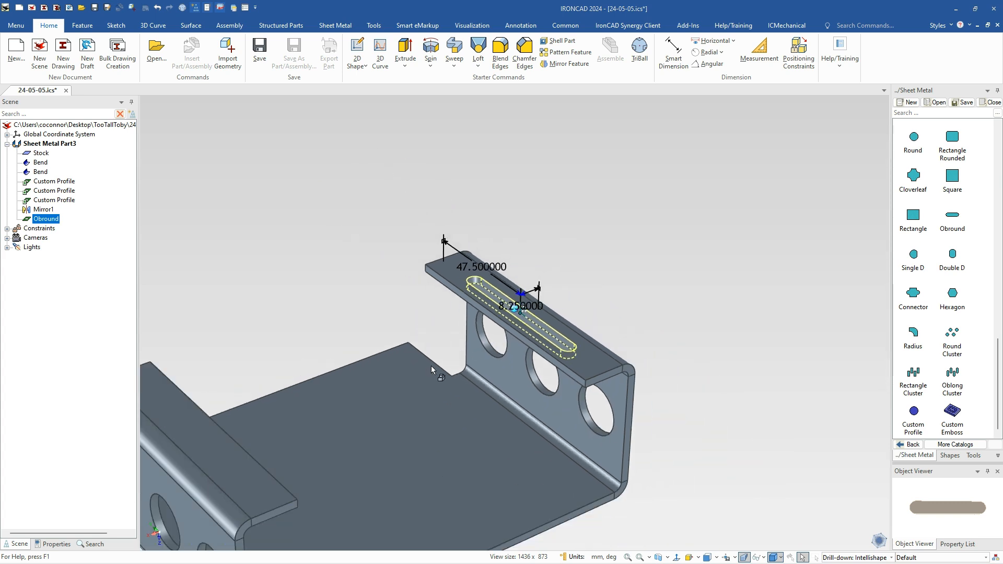
{"action": "left_click", "coordinate": [518, 308]}
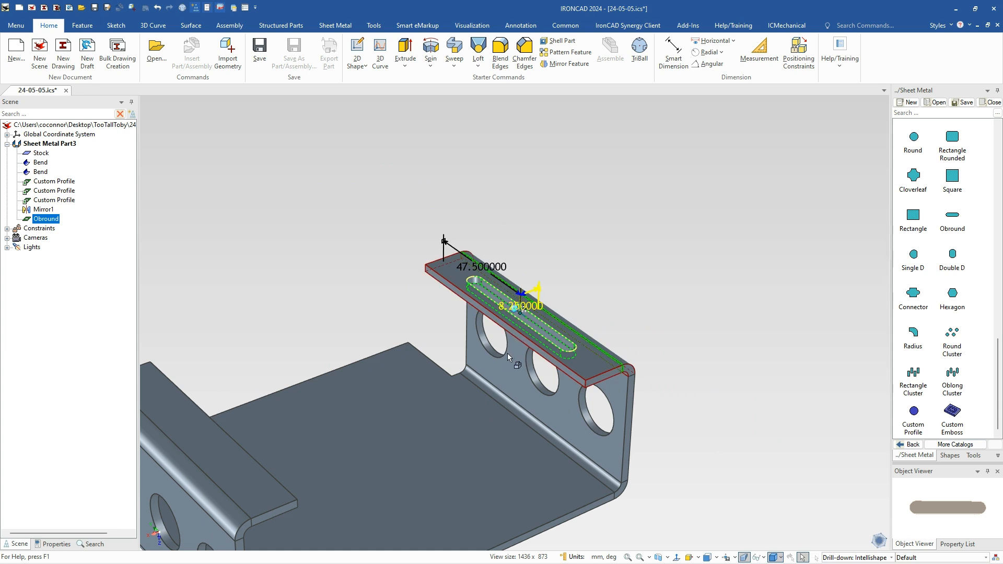
{"action": "key", "text": "Escape"}
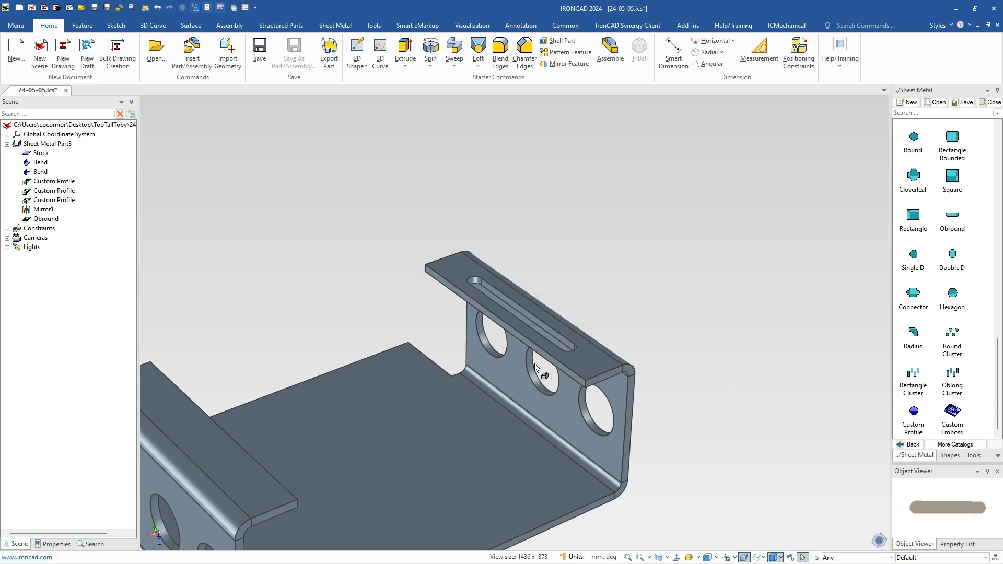
{"action": "left_click", "coordinate": [552, 331]}
{"action": "key", "text": "F10"}
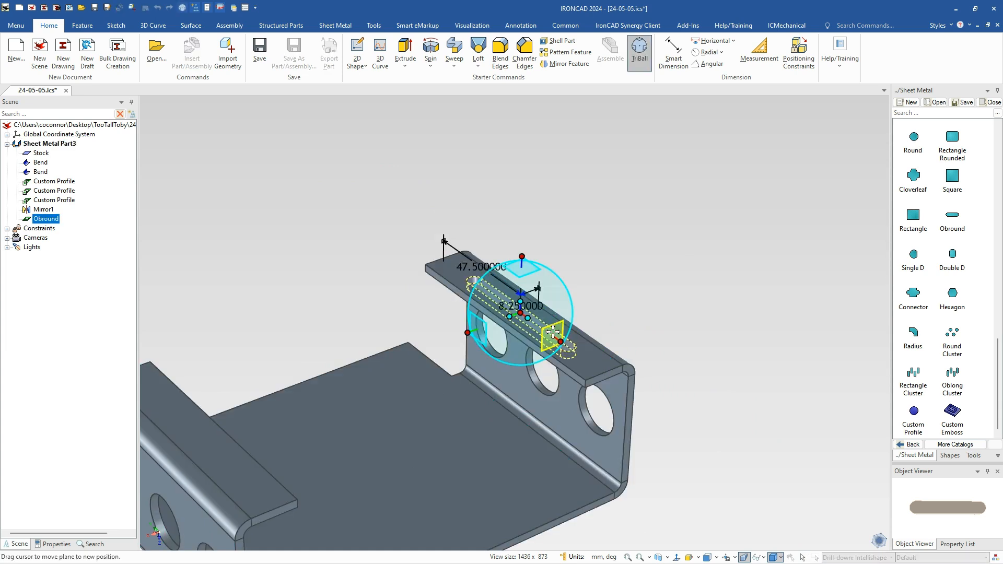
{"action": "right_click", "coordinate": [521, 313]}
{"action": "left_click", "coordinate": [567, 431]}
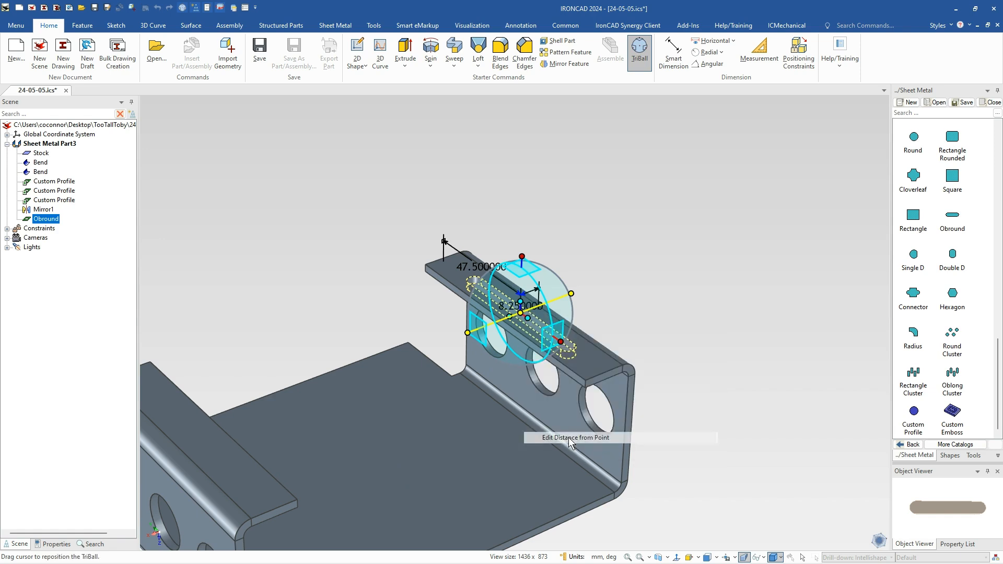
{"action": "left_click", "coordinate": [258, 399]}
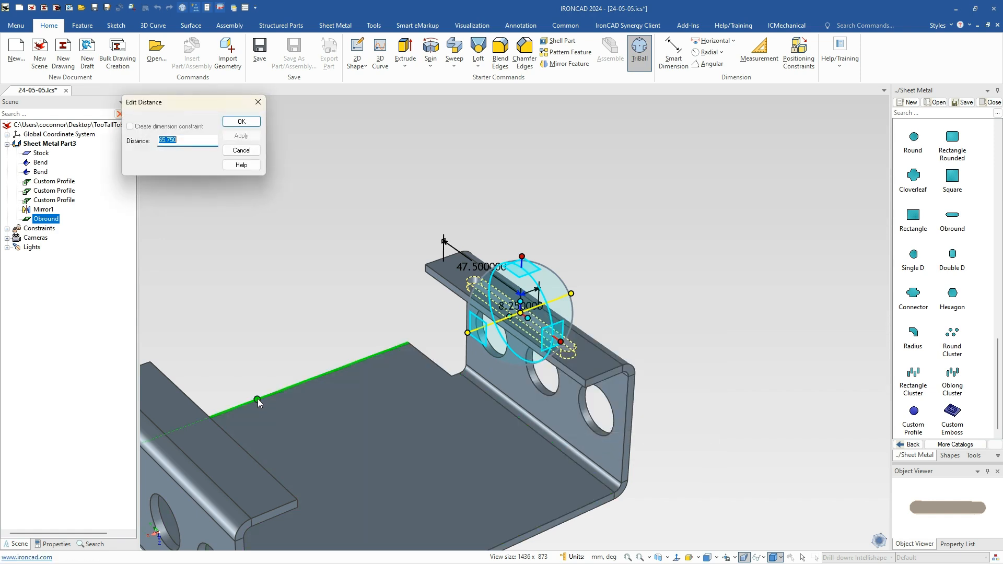
{"action": "type", "text": "131/2"}
{"action": "key", "text": "Return"}
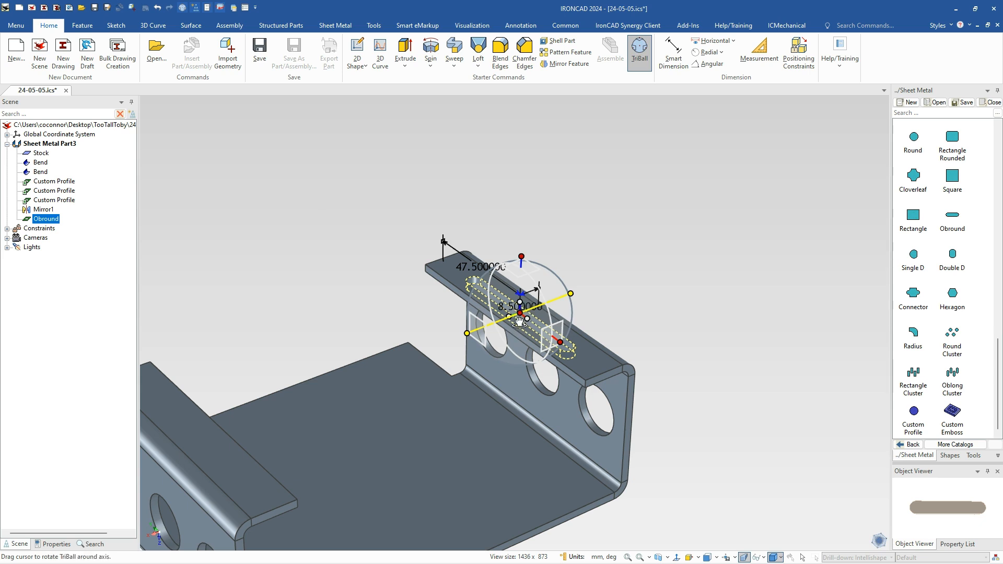
Move the TriBall alone to the midpoint of the plate's 140 mm edge and mirror the obround slot across it as a linked copy.
{"action": "key", "text": "space"}
{"action": "left_click_drag", "start_coordinate": [306, 368], "coordinate": [258, 397]}
{"action": "key", "text": "space"}
{"action": "right_click", "coordinate": [356, 376]}
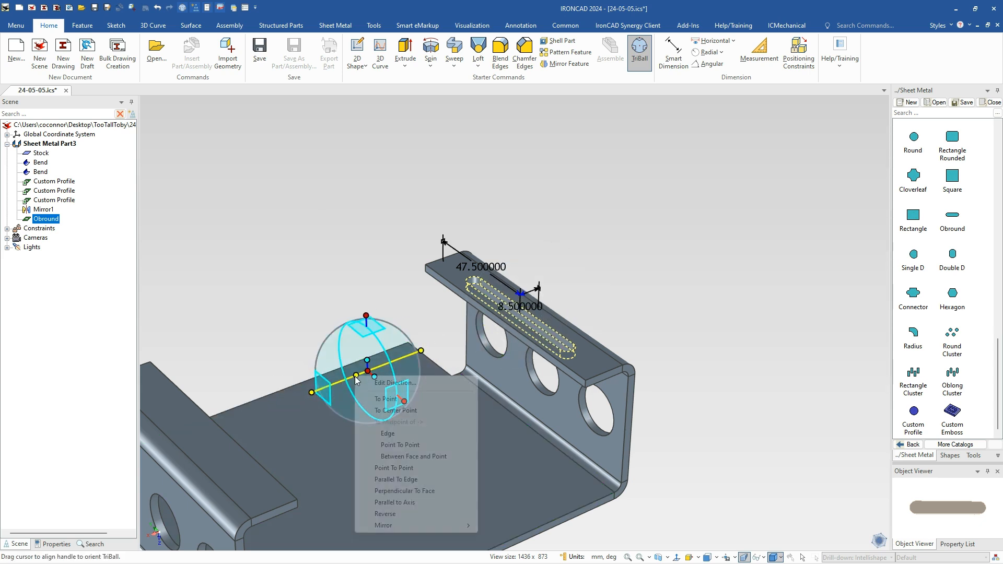
{"action": "mouse_move", "coordinate": [410, 530]}
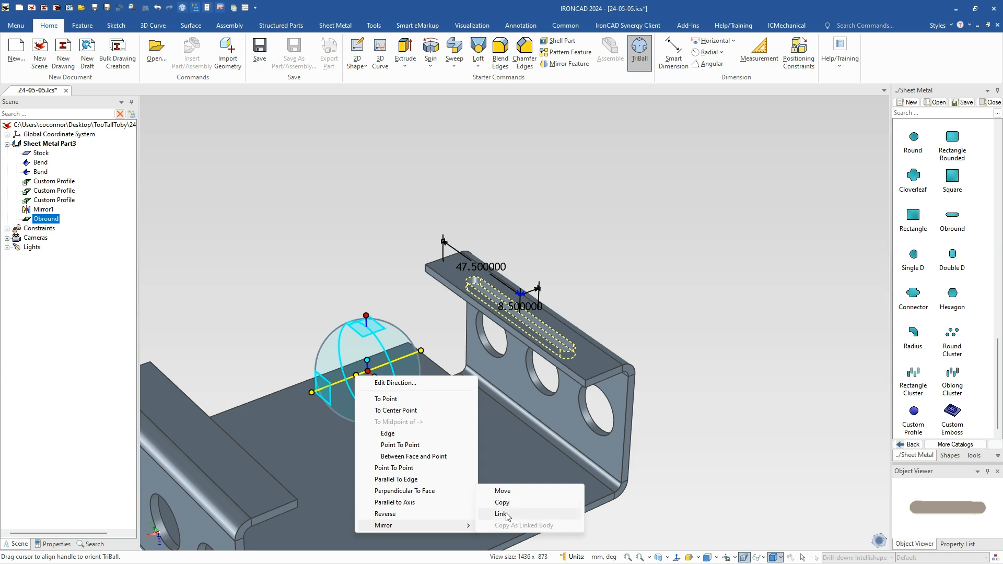
{"action": "left_click", "coordinate": [508, 512]}
{"action": "left_click", "coordinate": [737, 439]}
Open the cross-section sketch of the base plate's Stock shape for editing.
{"action": "scroll", "coordinate": [470, 391], "scroll_direction": "down", "scroll_amount": 3}
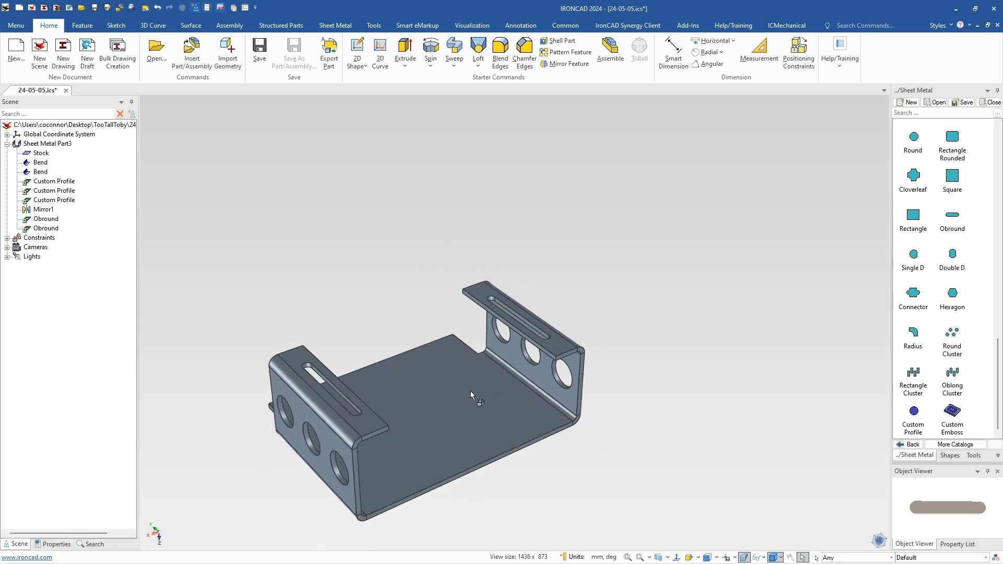
{"action": "middle_click_drag", "start_coordinate": [509, 419], "coordinate": [442, 362]}
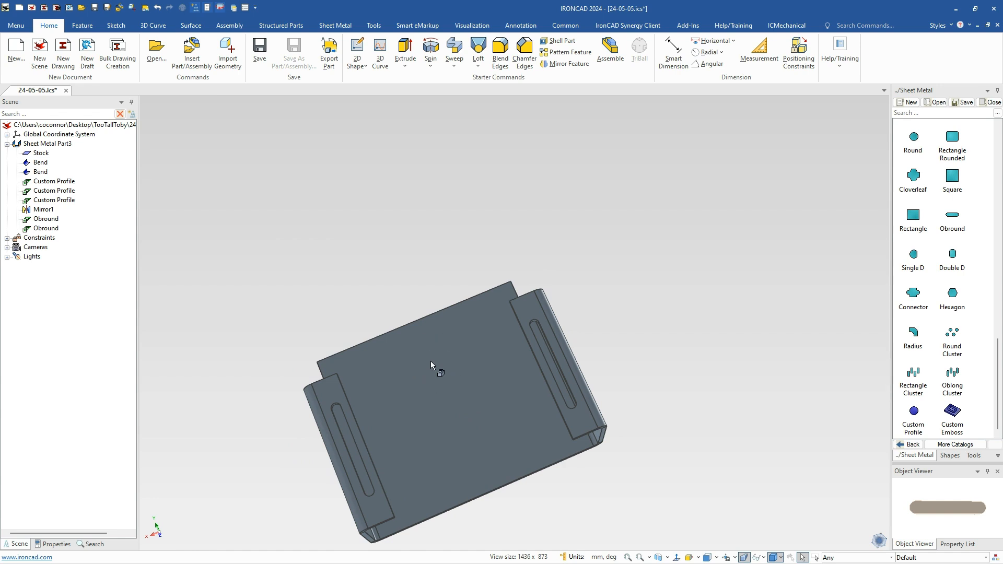
{"action": "middle_click_drag", "start_coordinate": [325, 347], "coordinate": [287, 291]}
{"action": "middle_click_drag", "start_coordinate": [470, 358], "coordinate": [455, 369]}
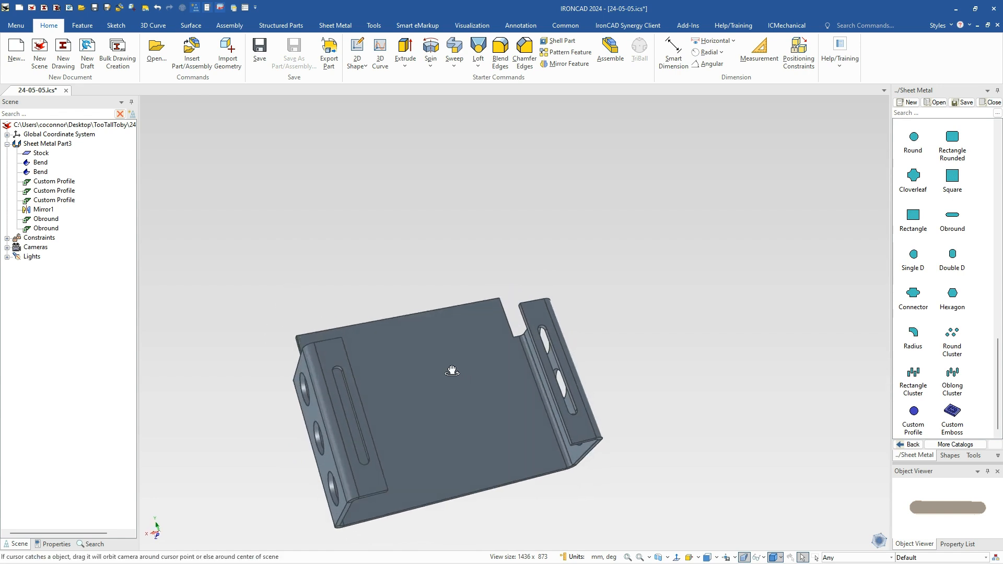
{"action": "left_click", "coordinate": [451, 365]}
{"action": "left_click", "coordinate": [451, 365]}
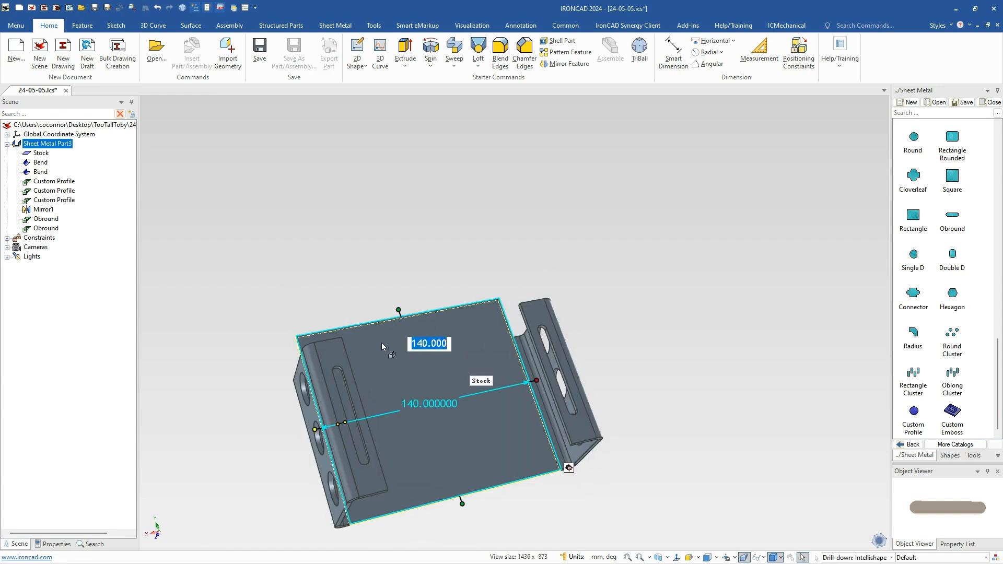
{"action": "right_click", "coordinate": [423, 360]}
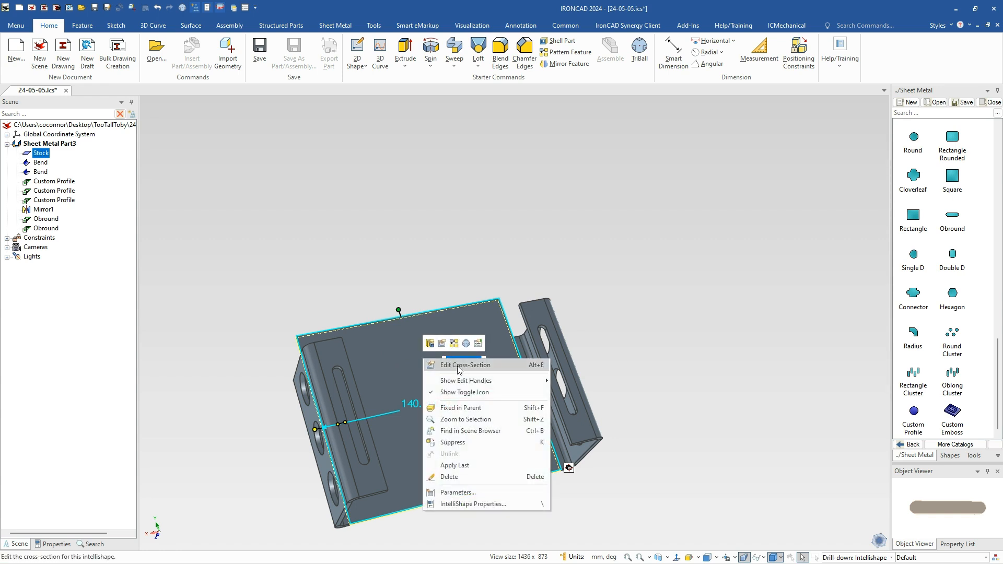
{"action": "left_click", "coordinate": [407, 246]}
{"action": "left_click", "coordinate": [435, 348]}
{"action": "left_click", "coordinate": [434, 350]}
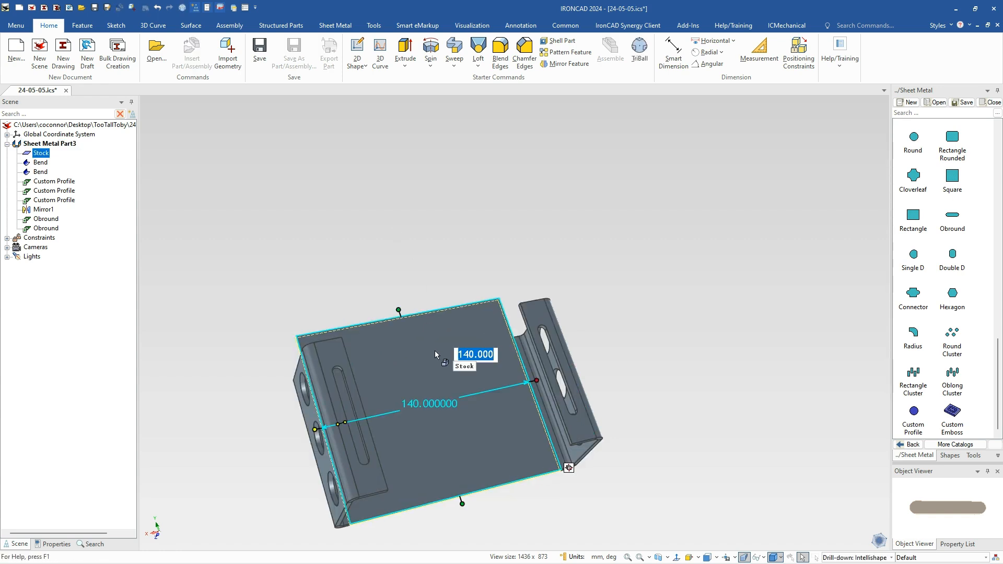
{"action": "double_click", "coordinate": [434, 350]}
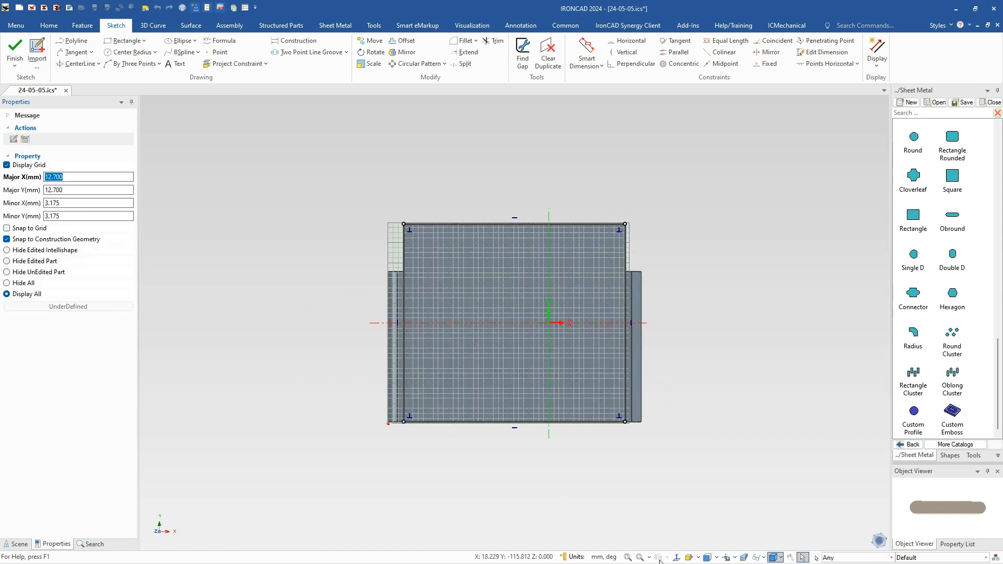
{"action": "left_click", "coordinate": [675, 560]}
{"action": "scroll", "coordinate": [501, 257], "scroll_direction": "up", "scroll_amount": 2}
{"action": "scroll", "coordinate": [500, 258], "scroll_direction": "up", "scroll_amount": 1}
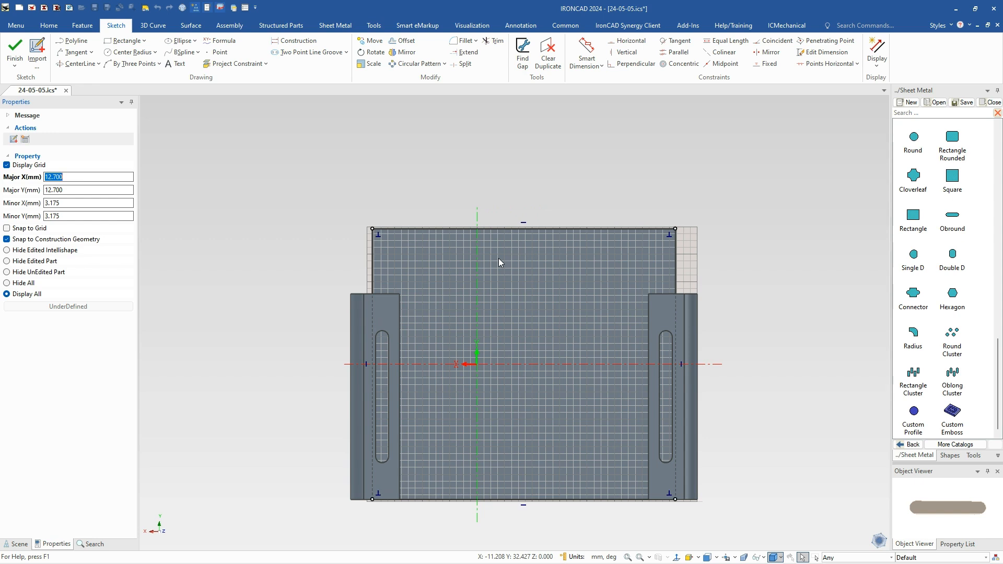
Sketch a line about 52 mm long from the plate's side edge at one flange's end, with a slope of 115 degrees.
{"action": "right_click", "coordinate": [288, 232]}
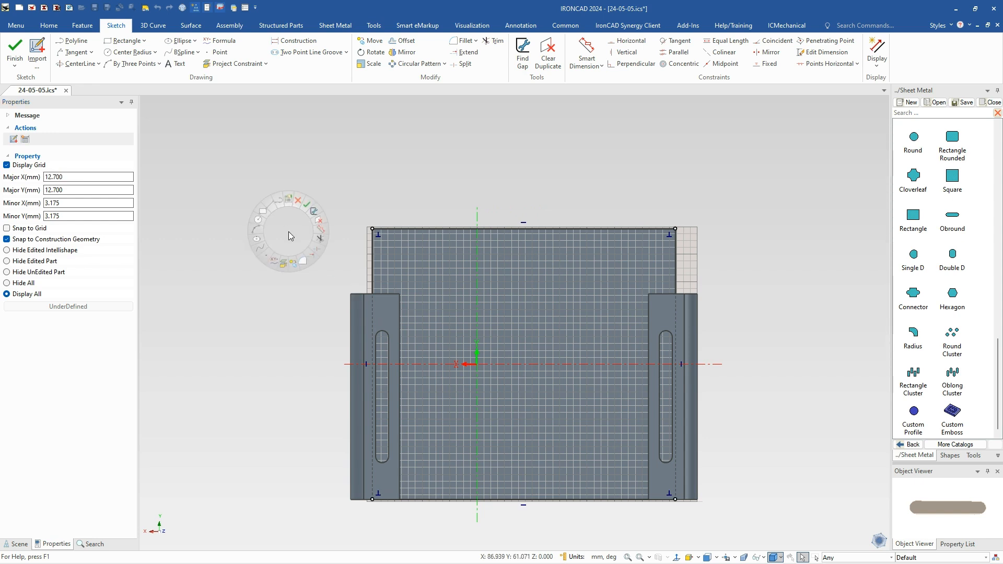
{"action": "left_click", "coordinate": [270, 207]}
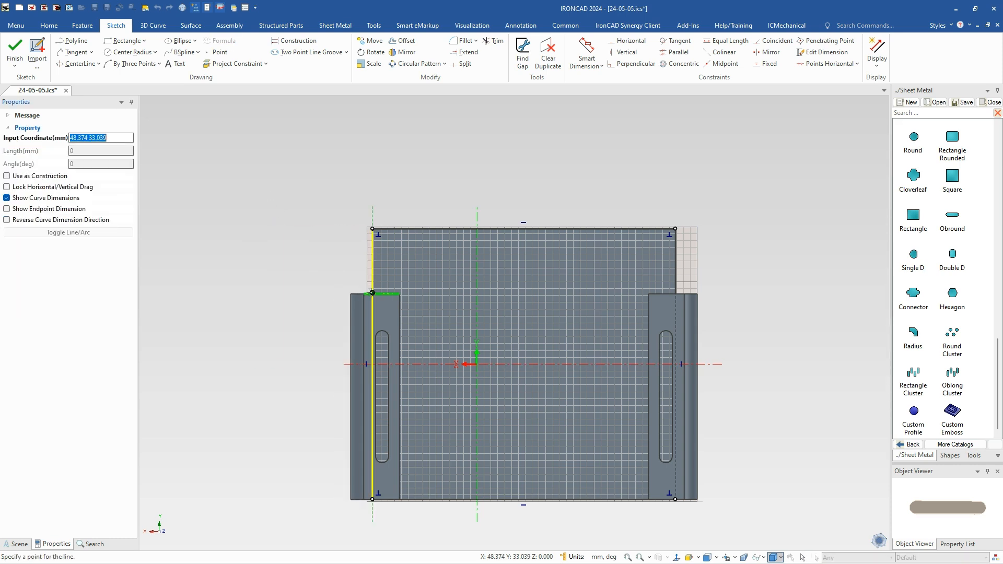
{"action": "left_click", "coordinate": [372, 293]}
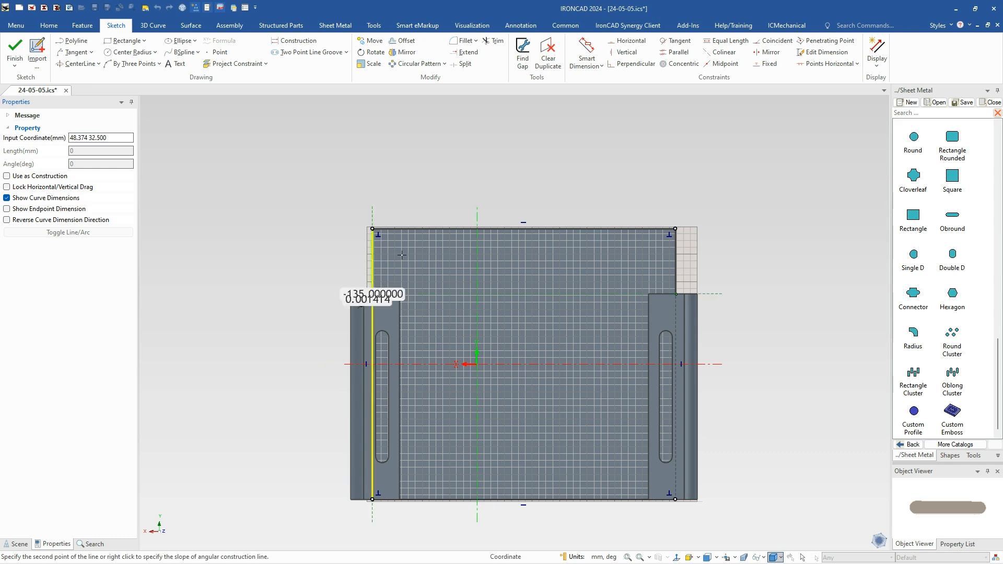
{"action": "right_click", "coordinate": [428, 196]}
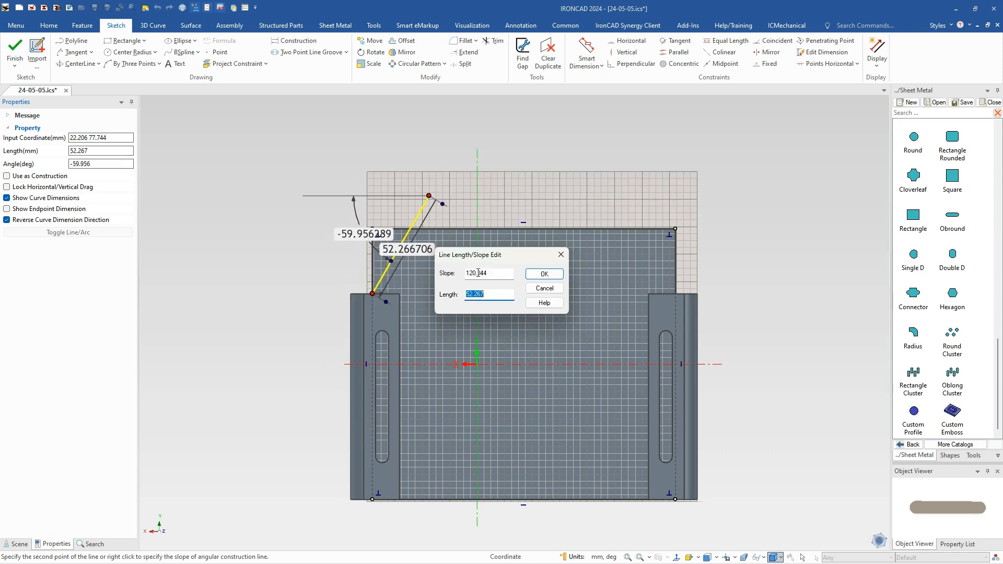
{"action": "left_click_drag", "start_coordinate": [495, 274], "coordinate": [448, 275]}
{"action": "type", "text": "115"}
{"action": "key", "text": "Return"}
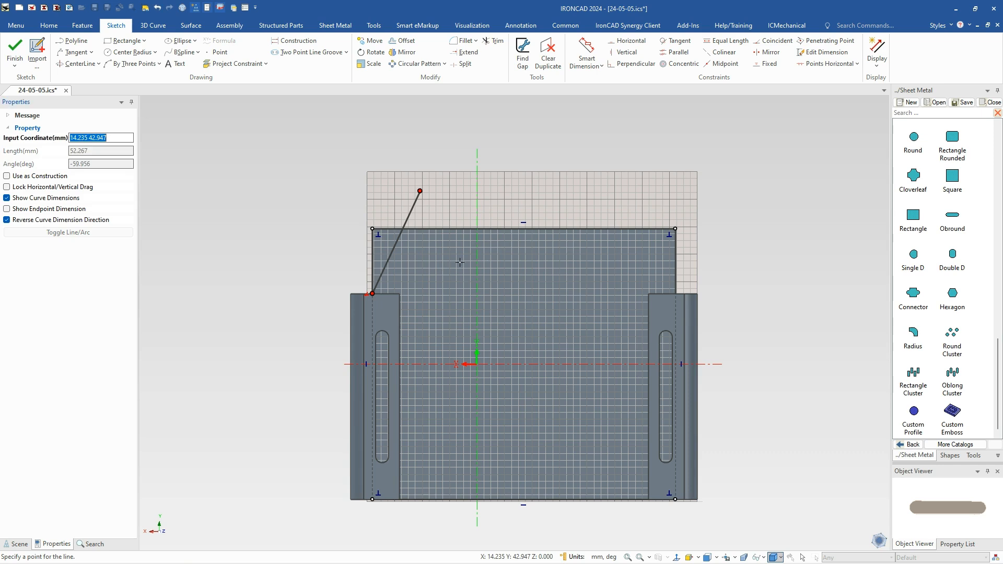
Sketch a matching line about 55 mm long from the opposite side edge at the other flange's end, with a slope of 65 degrees.
{"action": "left_click", "coordinate": [676, 292]}
{"action": "right_click", "coordinate": [617, 191]}
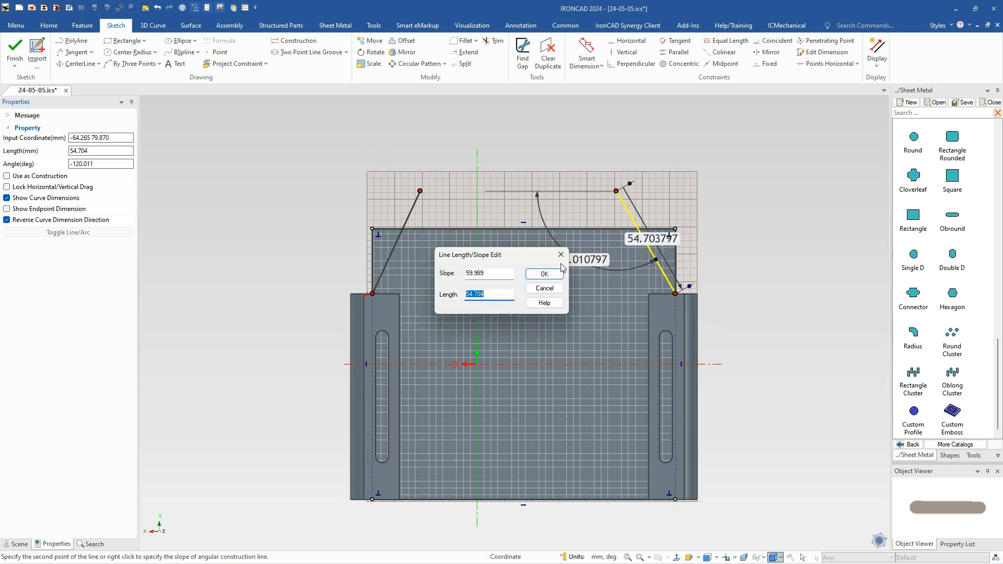
{"action": "left_click_drag", "start_coordinate": [484, 273], "coordinate": [433, 277]}
{"action": "type", "text": "655"}
{"action": "key", "text": "Return"}
{"action": "key", "text": "Escape"}
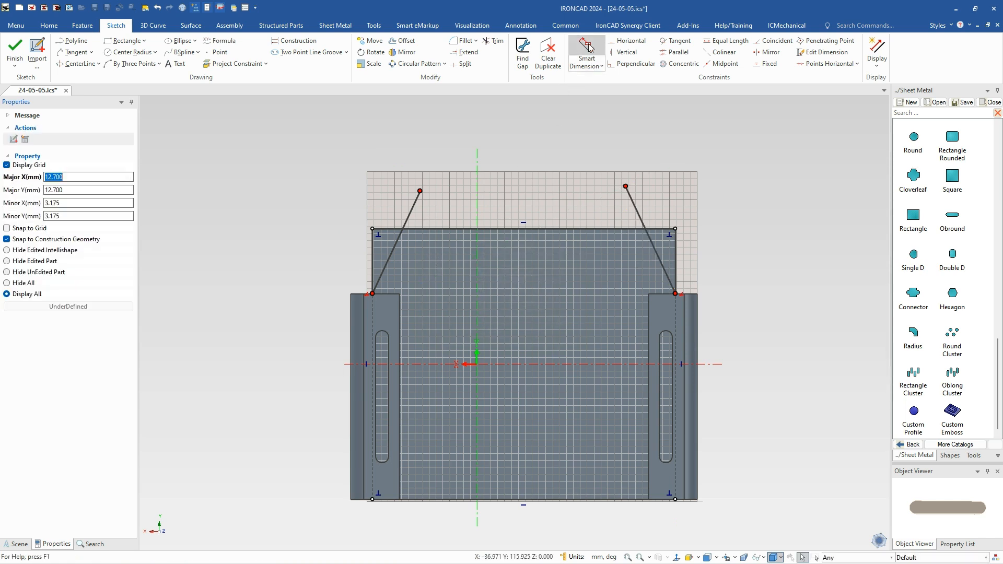
Check the angle between the two slanted lines with a Smart Dimension, without placing it.
{"action": "left_click", "coordinate": [587, 50]}
{"action": "left_click", "coordinate": [395, 241]}
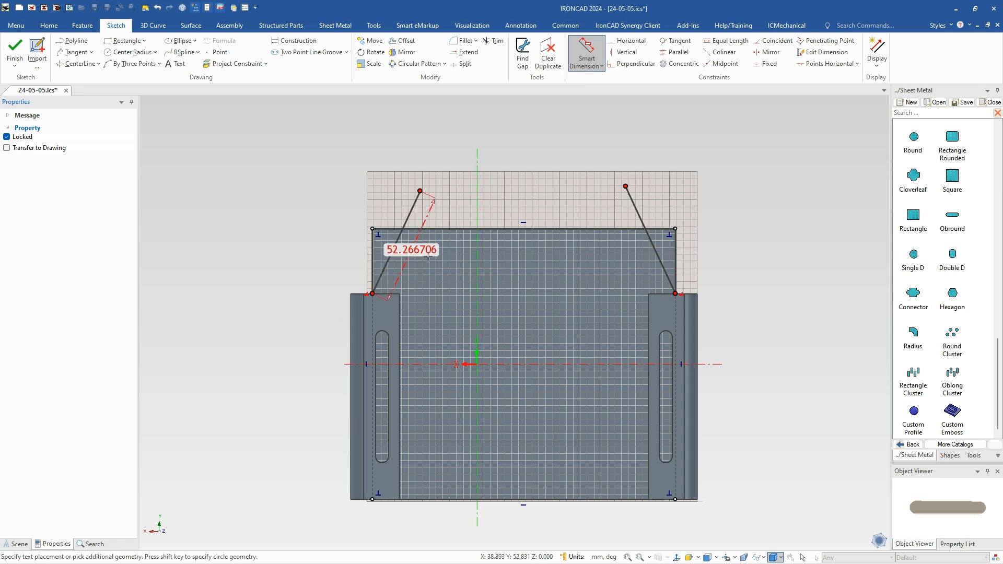
{"action": "left_click", "coordinate": [662, 264]}
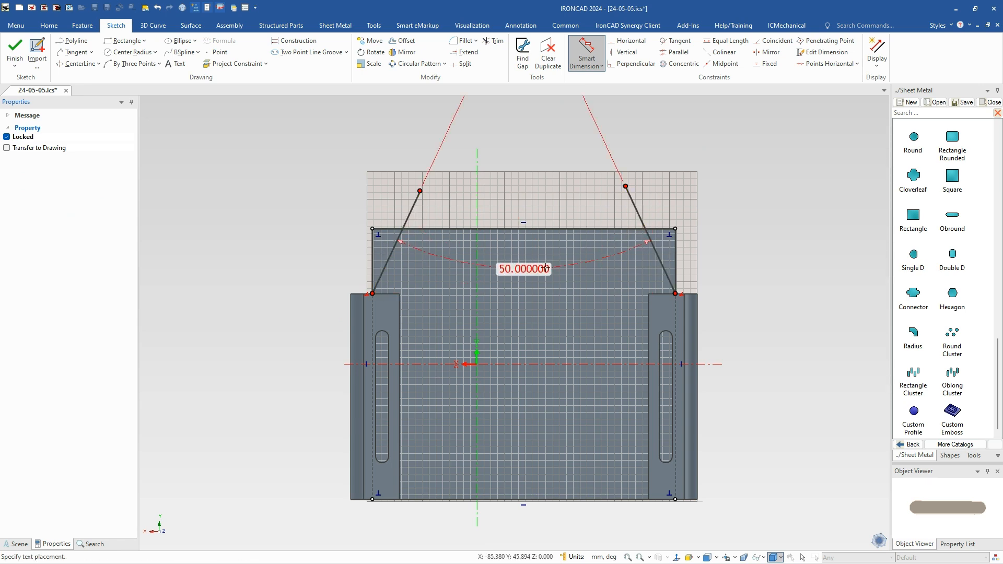
{"action": "key", "text": "Escape"}
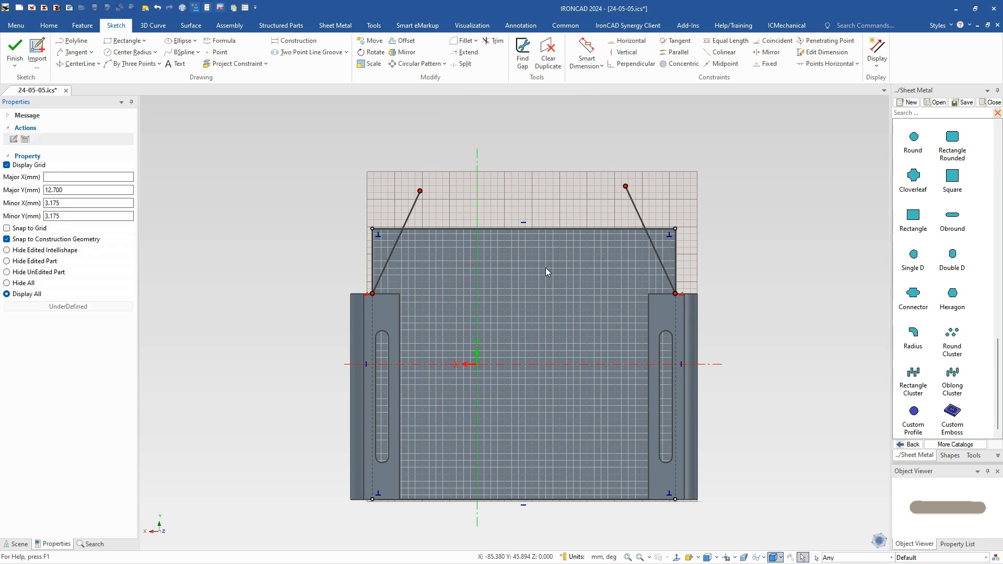
Trim the slanted lines beyond the plate's end edge and the rectangle's corner segments outside them.
{"action": "right_click", "coordinate": [725, 268]}
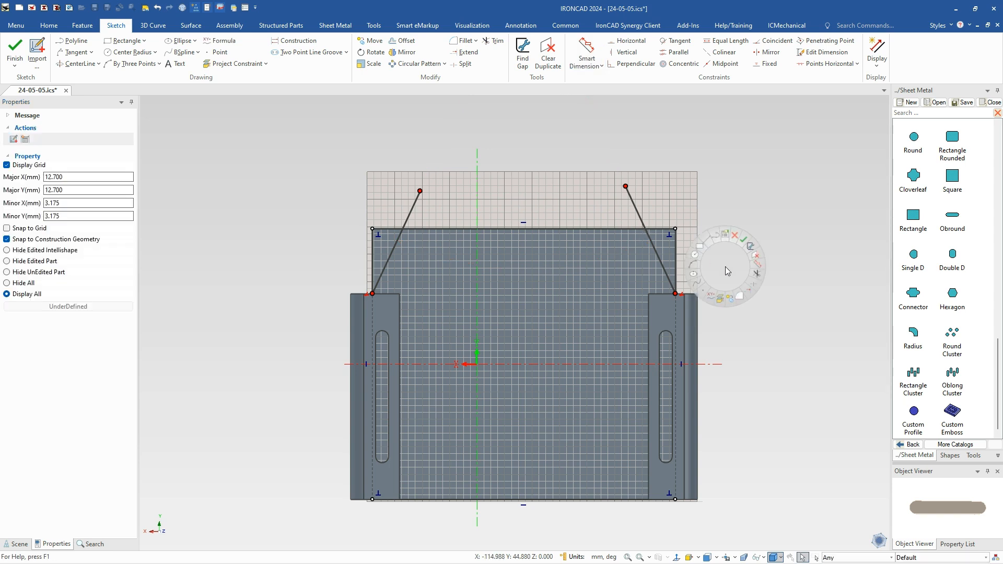
{"action": "left_click", "coordinate": [758, 274]}
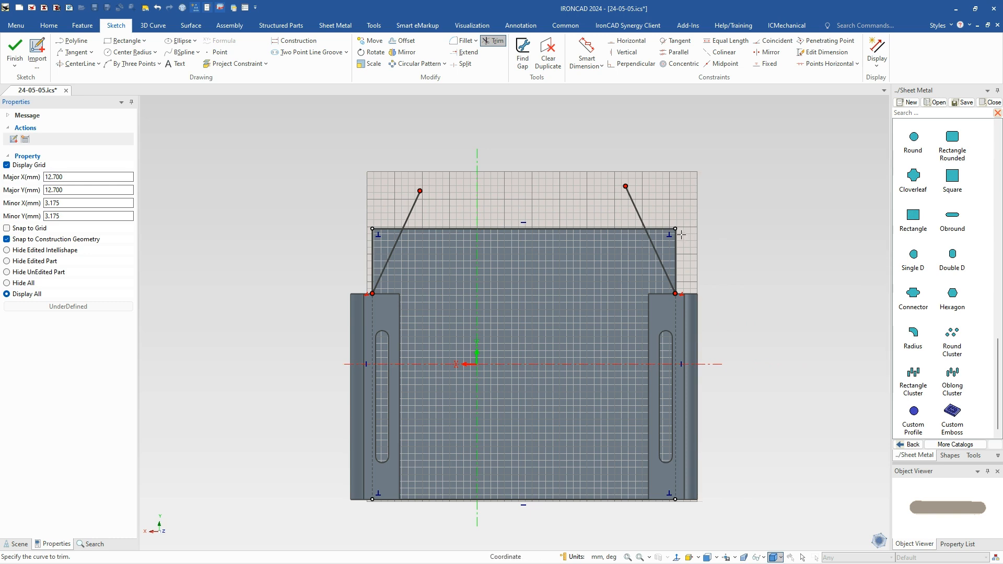
{"action": "left_click", "coordinate": [635, 207]}
{"action": "left_click", "coordinate": [411, 209]}
{"action": "left_click", "coordinate": [385, 227]}
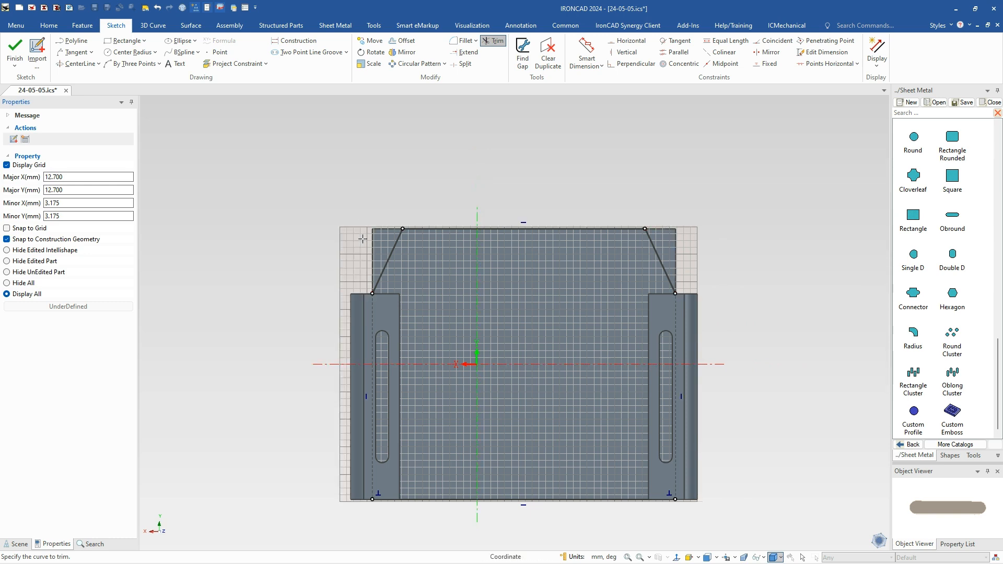
{"action": "left_click", "coordinate": [370, 238]}
{"action": "key", "text": "Escape"}
Fillet both corners between the slanted lines and the end edge with a 29 mm radius, and finish the cross-section sketch.
{"action": "left_click_drag", "start_coordinate": [731, 251], "coordinate": [350, 214]}
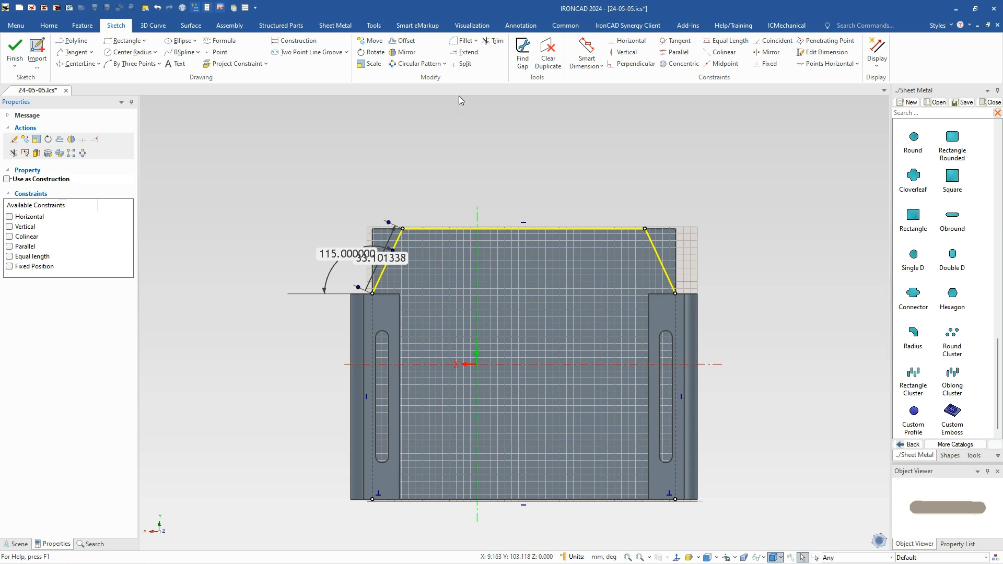
{"action": "left_click", "coordinate": [462, 40]}
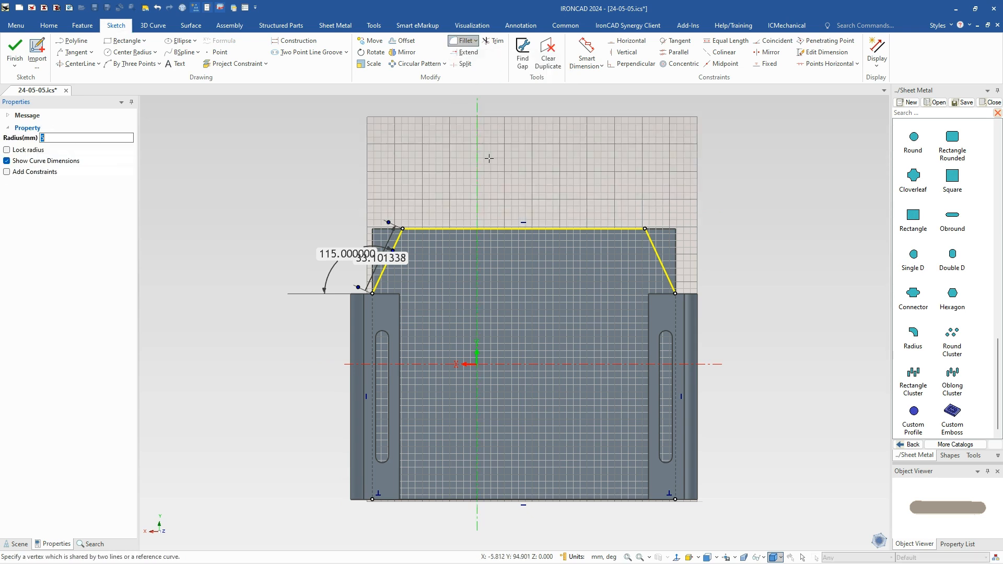
{"action": "right_click", "coordinate": [432, 260]}
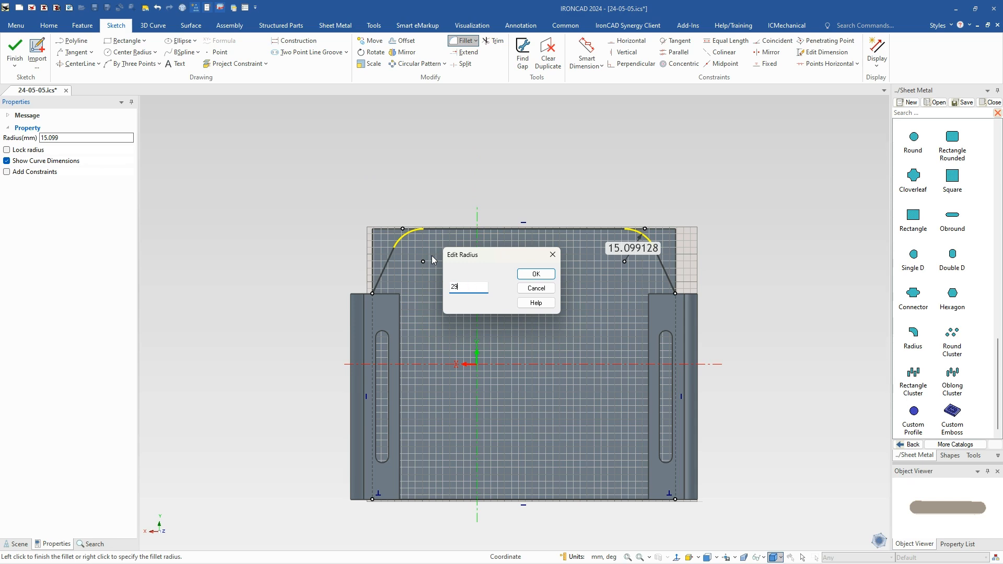
{"action": "key", "text": "Return"}
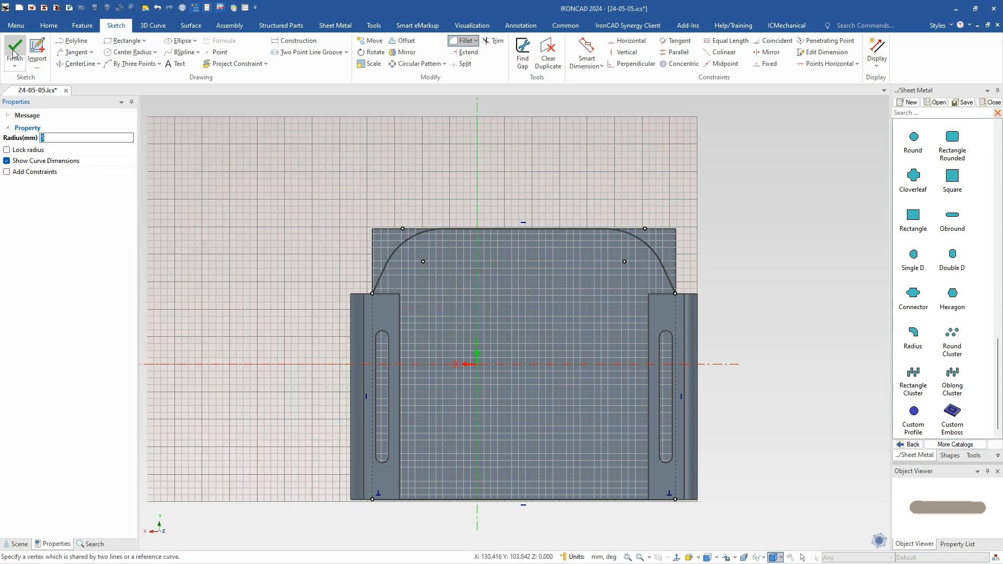
{"action": "left_click", "coordinate": [14, 54]}
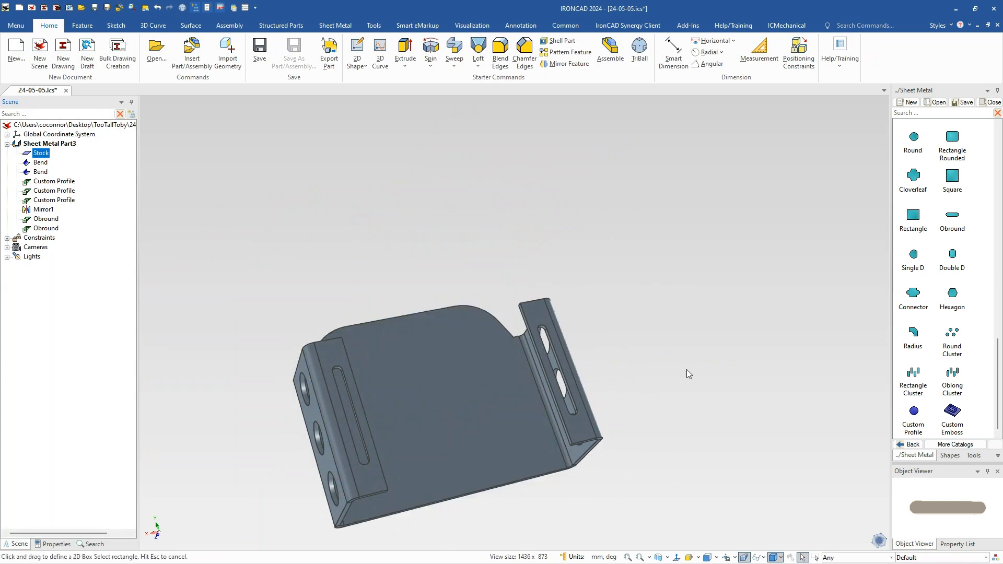
Place a round Custom Profile cutout on the plate's outer face, centred between the flanges, with a 60 mm diameter.
{"action": "mouse_move", "coordinate": [550, 391]}
{"action": "middle_mouse_down"}
{"action": "mouse_move", "coordinate": [468, 410]}
{"action": "mouse_move", "coordinate": [488, 381]}
{"action": "mouse_move", "coordinate": [457, 419]}
{"action": "mouse_move", "coordinate": [595, 369]}
{"action": "mouse_move", "coordinate": [598, 304]}
{"action": "mouse_move", "coordinate": [522, 276]}
{"action": "mouse_move", "coordinate": [667, 428]}
{"action": "mouse_move", "coordinate": [532, 396]}
{"action": "middle_mouse_up"}
{"action": "middle_click_drag", "start_coordinate": [529, 304], "coordinate": [517, 277]}
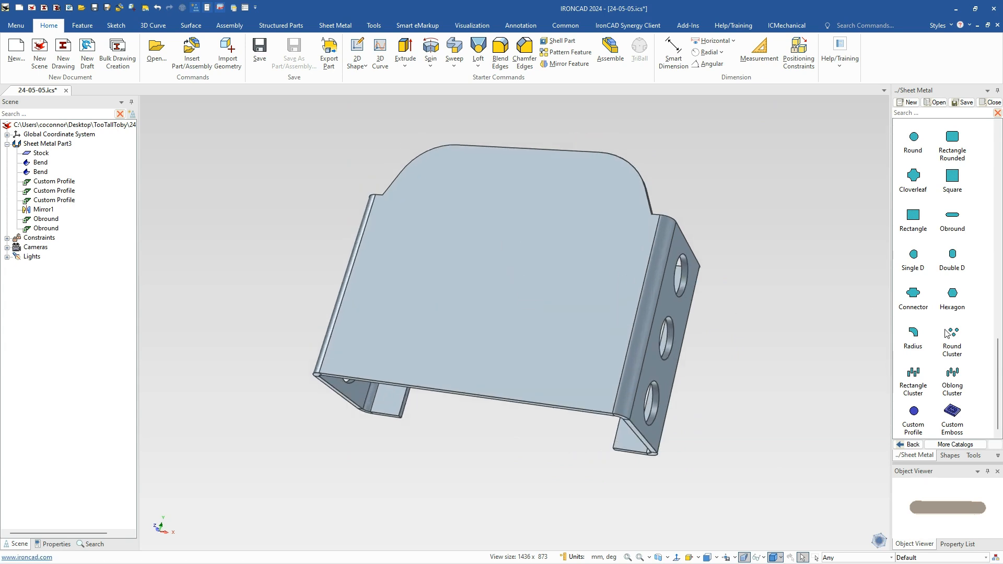
{"action": "left_click_drag", "start_coordinate": [912, 433], "coordinate": [510, 237]}
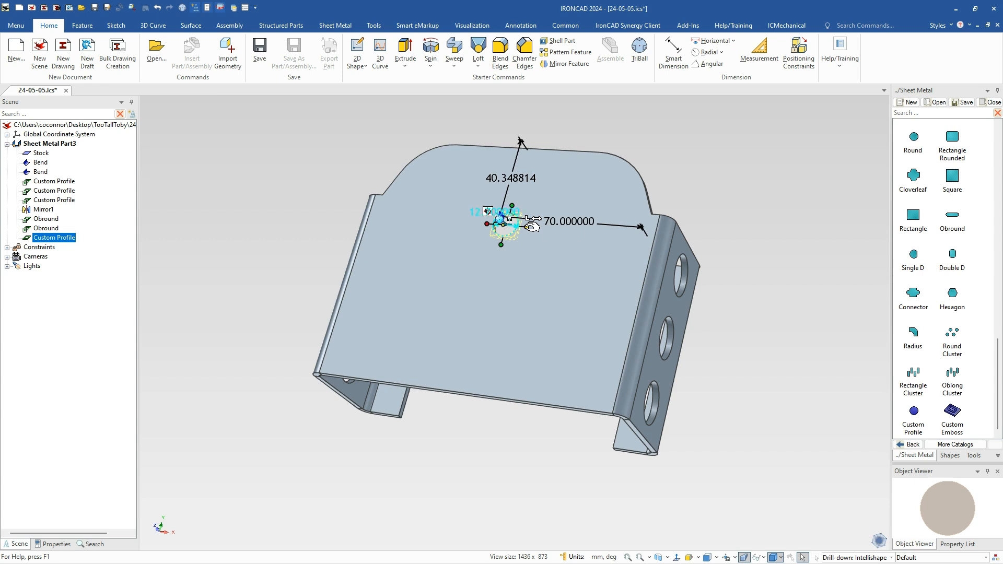
{"action": "left_click", "coordinate": [527, 226]}
{"action": "type", "text": "60"}
{"action": "key", "text": "Return"}
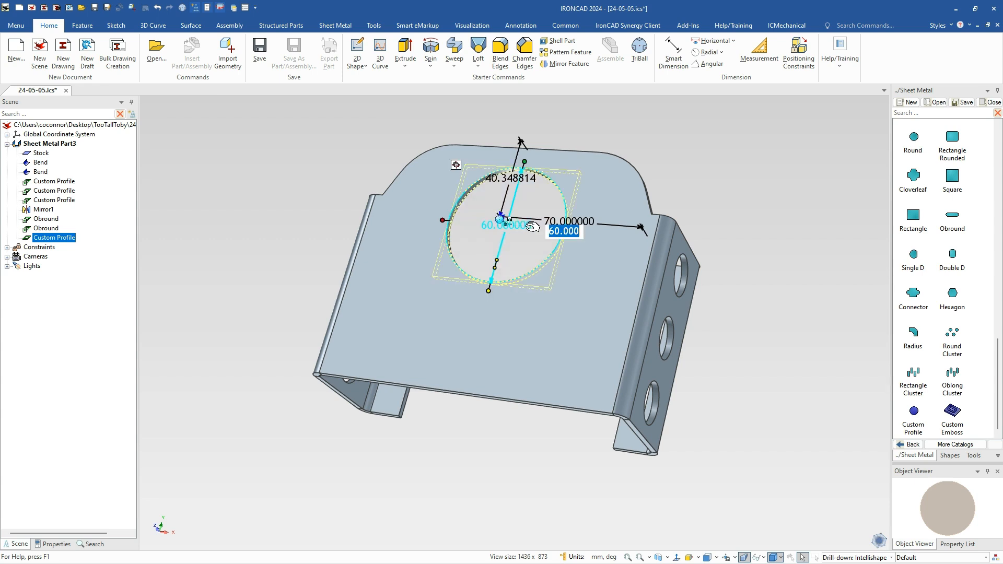
Move the round cutout with the TriBall so its centre is 57 mm from the plate's straight end edge.
{"action": "key", "text": "F10"}
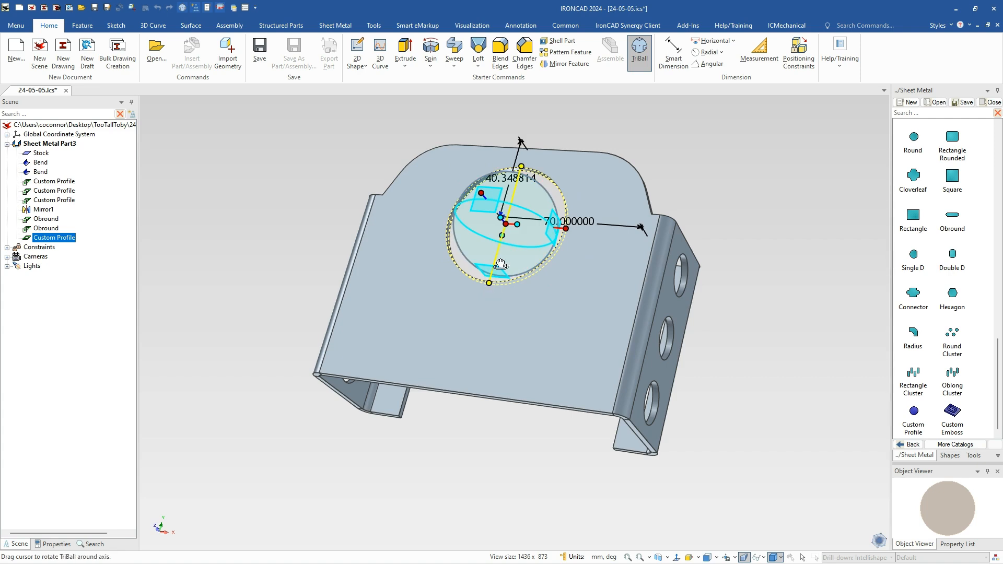
{"action": "right_click", "coordinate": [506, 225]}
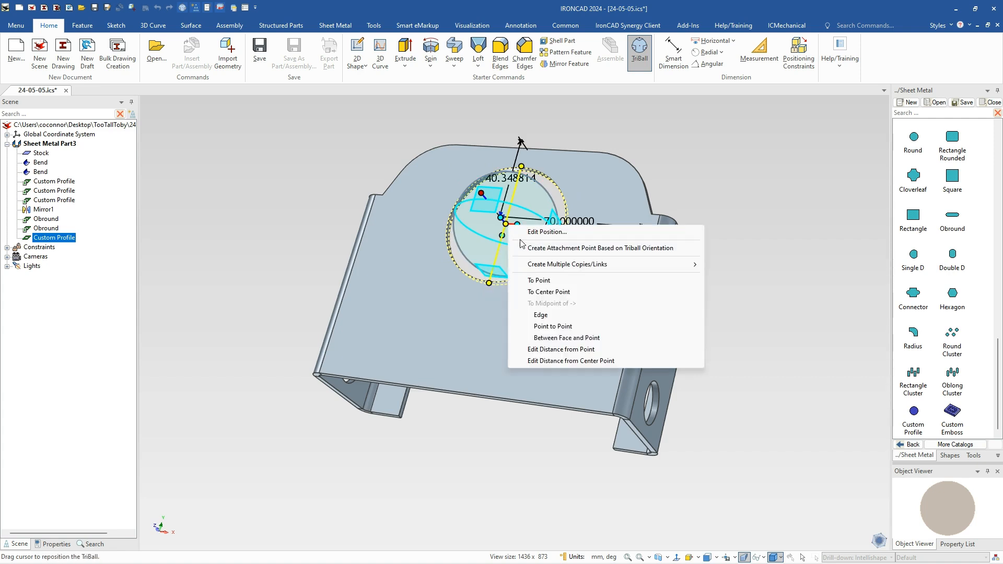
{"action": "left_click", "coordinate": [569, 349]}
{"action": "left_click", "coordinate": [521, 400]}
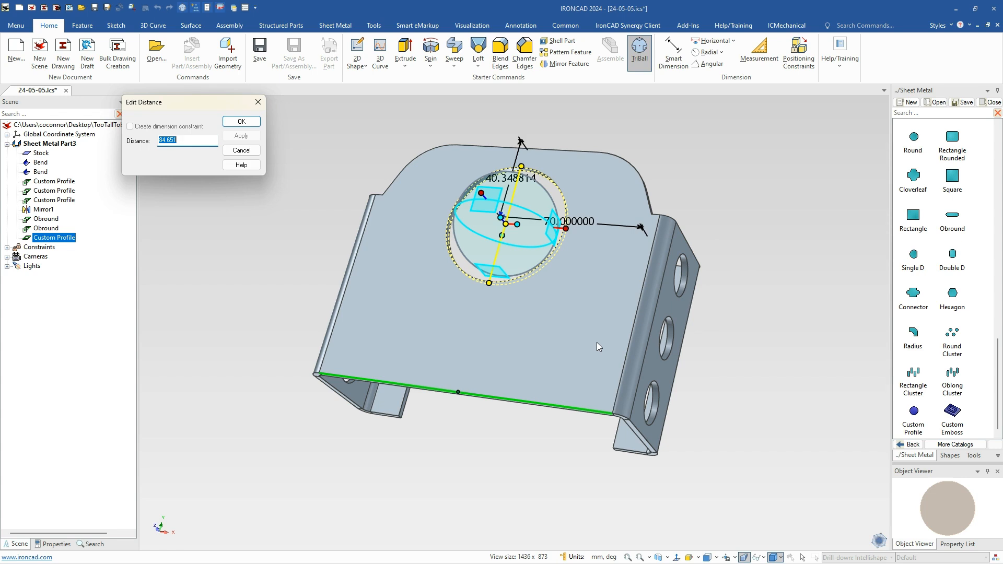
{"action": "type", "text": "57"}
{"action": "key", "text": "Return"}
{"action": "key", "text": "F10"}
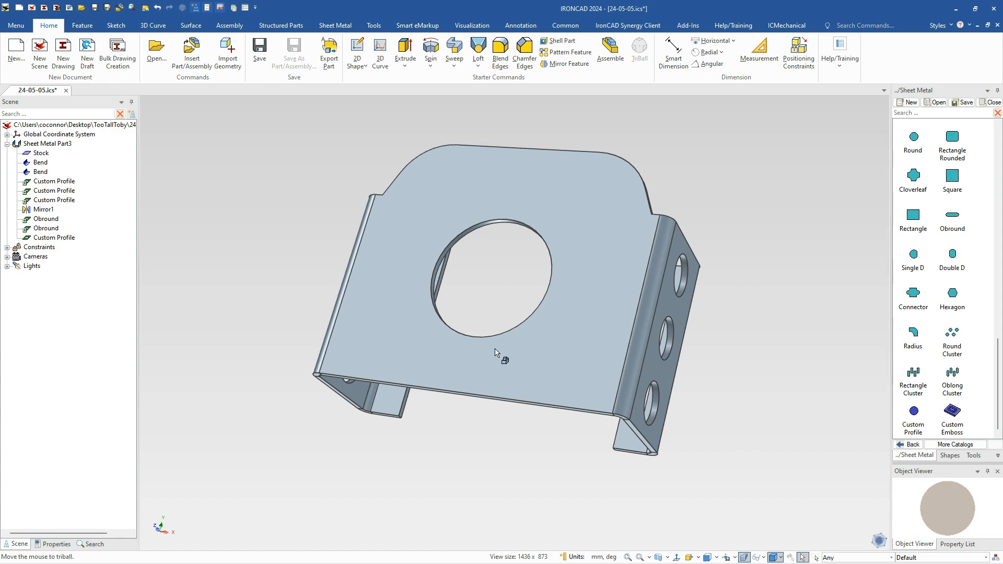
Edit the round cutout's sketch and draw a rectangle 60 mm by about 47 mm from the circle's horizontal diameter toward the plate's straight end.
{"action": "left_click", "coordinate": [487, 343]}
{"action": "left_click", "coordinate": [484, 340]}
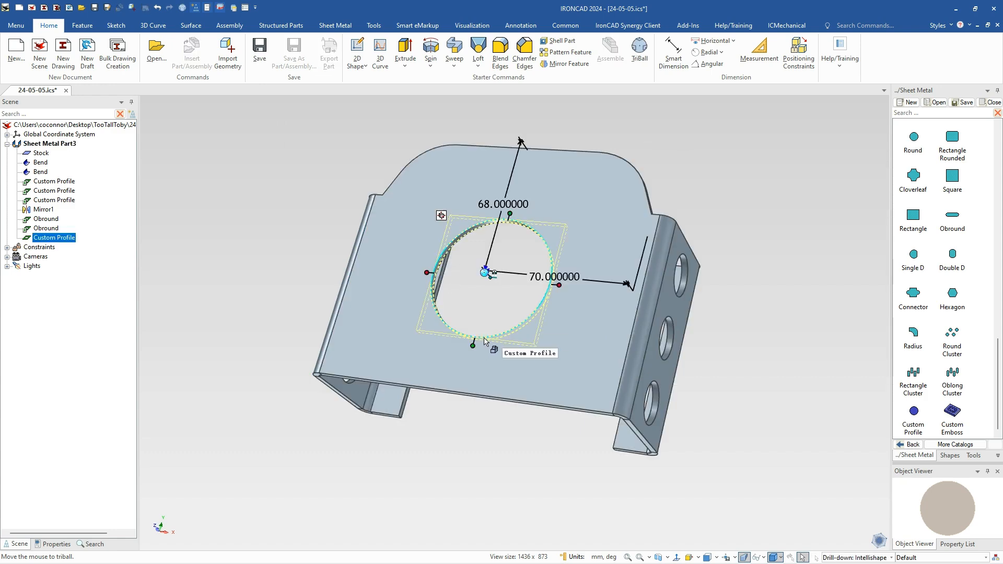
{"action": "double_click", "coordinate": [483, 340]}
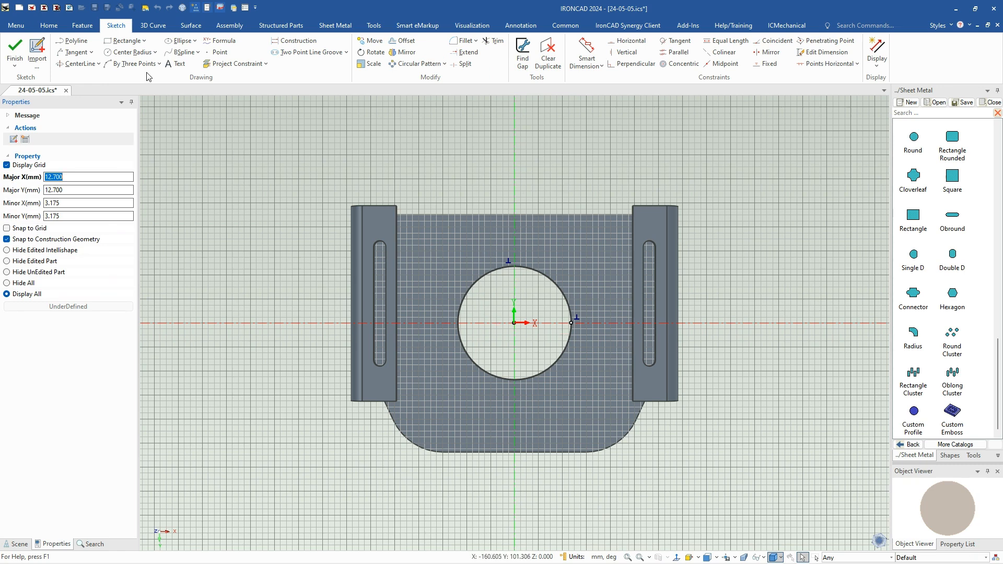
{"action": "left_click", "coordinate": [124, 40]}
{"action": "left_click", "coordinate": [570, 322]}
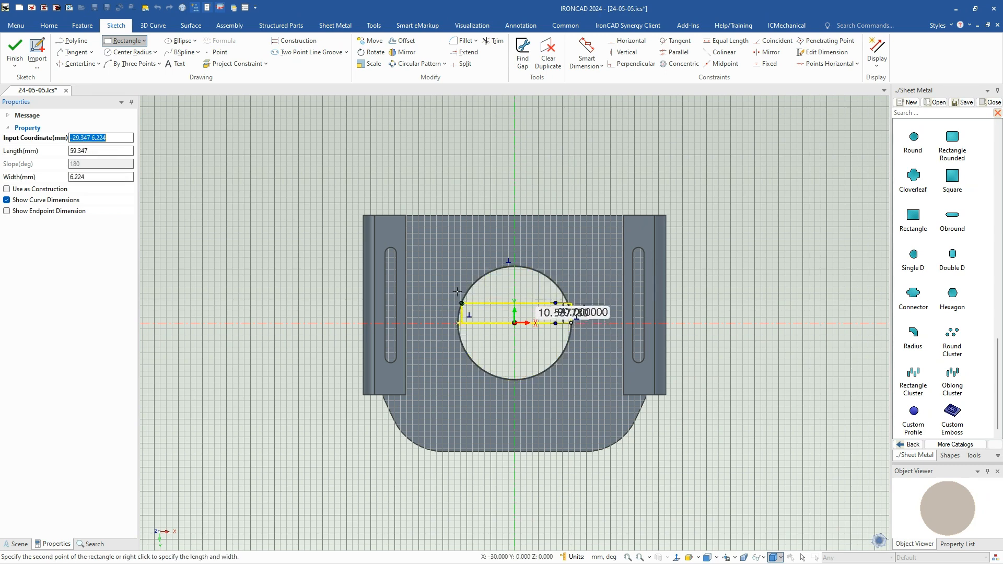
{"action": "left_click", "coordinate": [457, 234]}
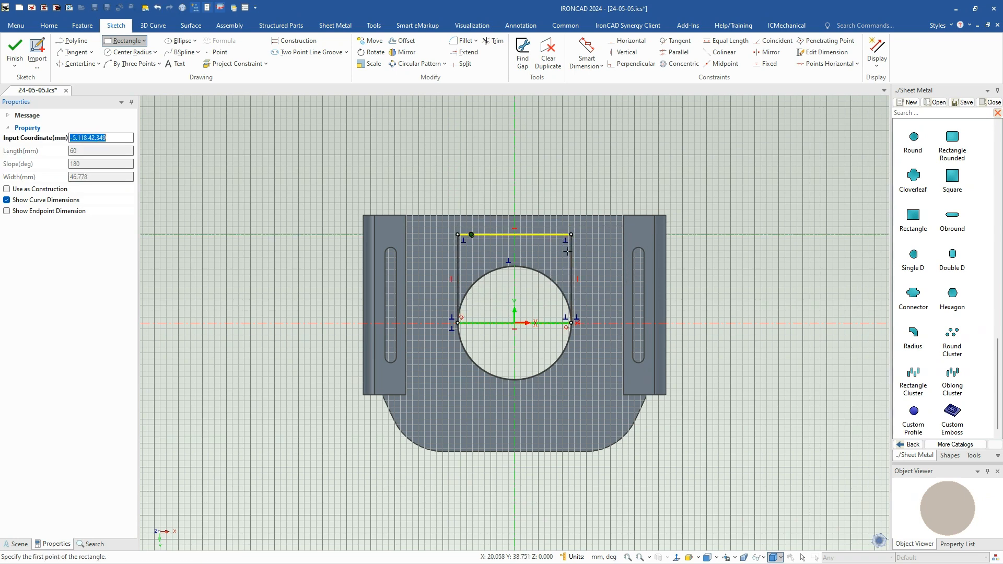
Dimension the rectangle's outer edge 13 mm from the plate's straight end edge.
{"action": "left_click", "coordinate": [592, 48]}
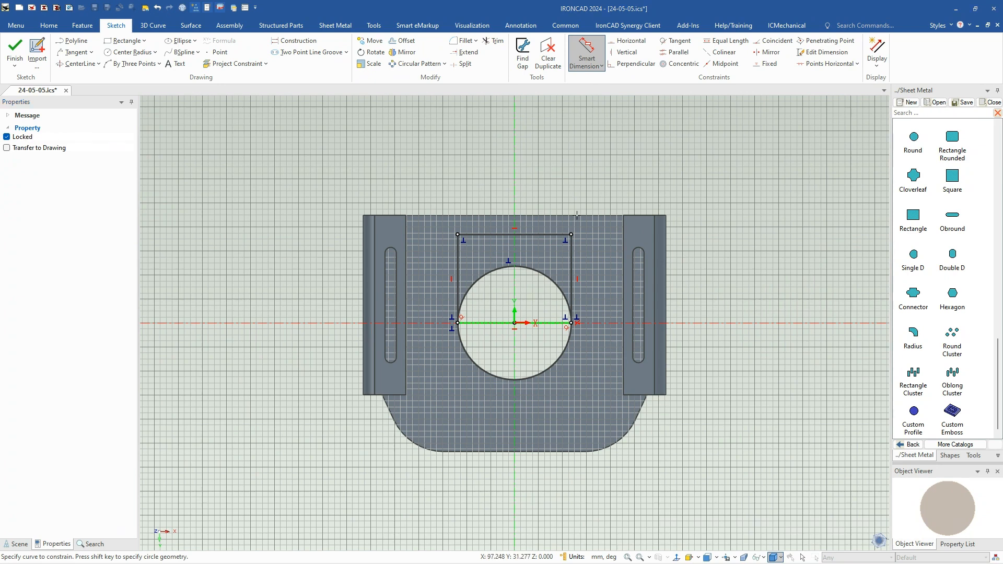
{"action": "left_click", "coordinate": [545, 234]}
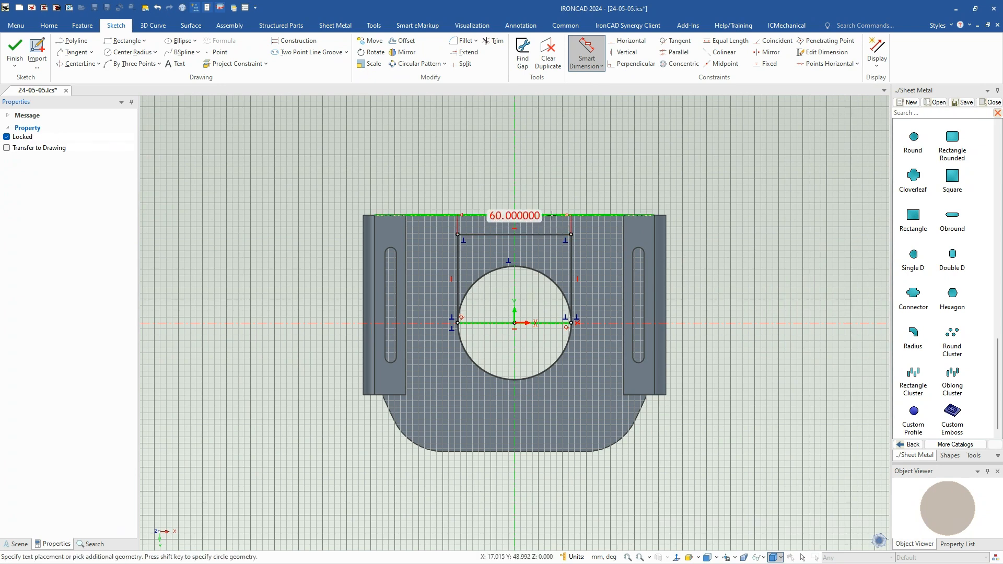
{"action": "left_click", "coordinate": [604, 247]}
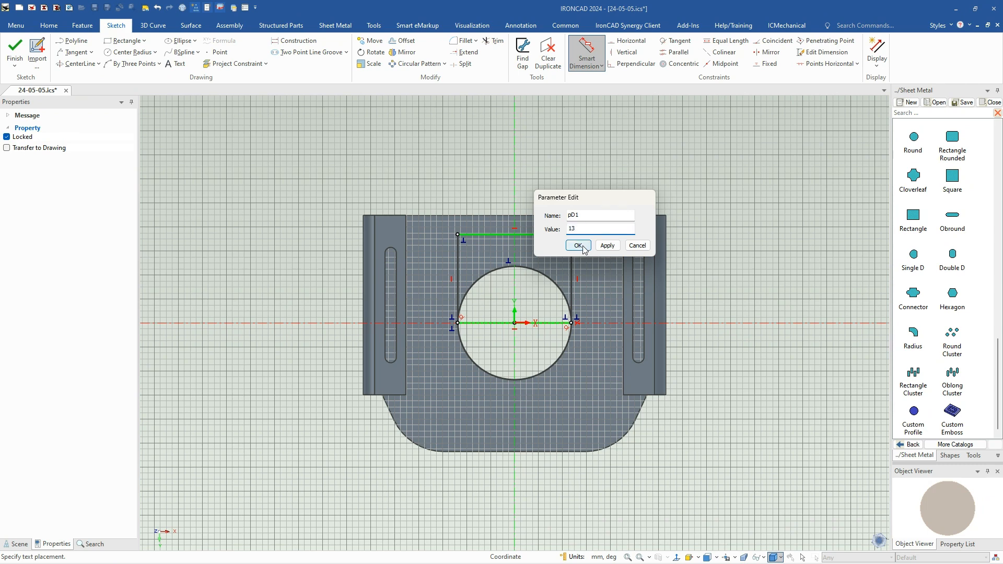
{"action": "left_click", "coordinate": [578, 246]}
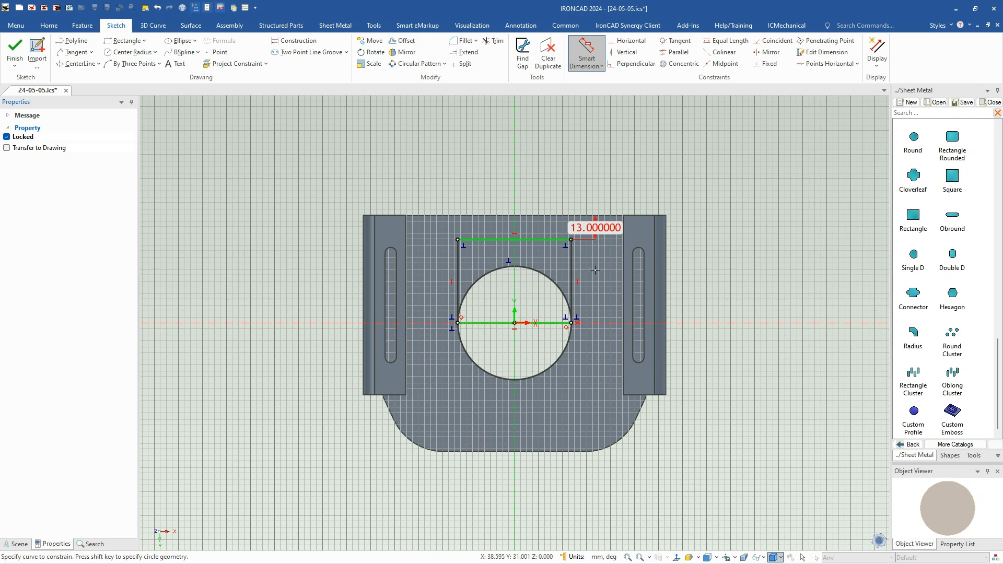
{"action": "left_click", "coordinate": [586, 52]}
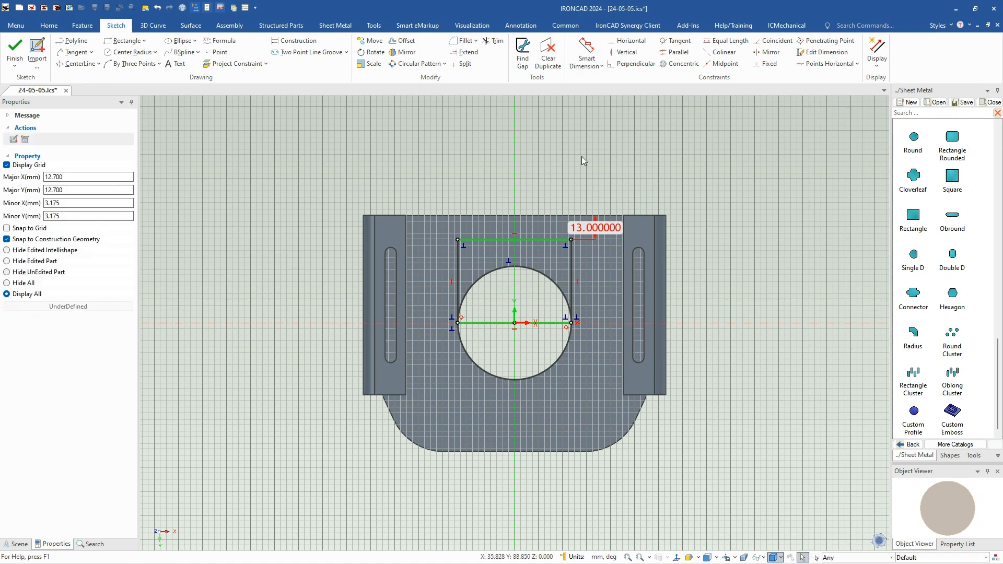
Draw two-point relief circles of about 2 mm radius inward along the rectangle's outer edge from each of its two outer corners.
{"action": "scroll", "coordinate": [510, 259], "scroll_direction": "up", "scroll_amount": 3}
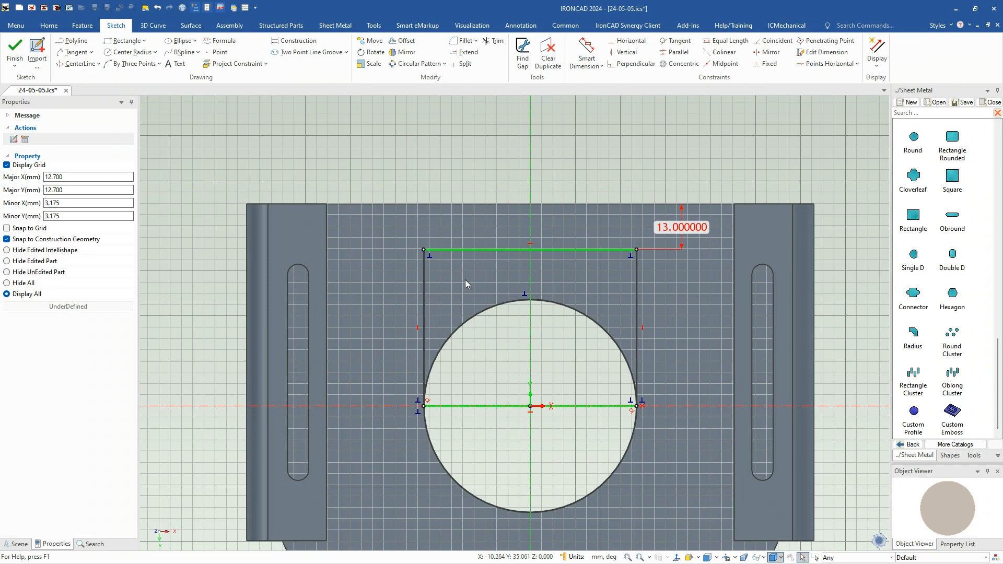
{"action": "left_click", "coordinate": [636, 249]}
{"action": "left_click", "coordinate": [154, 53]}
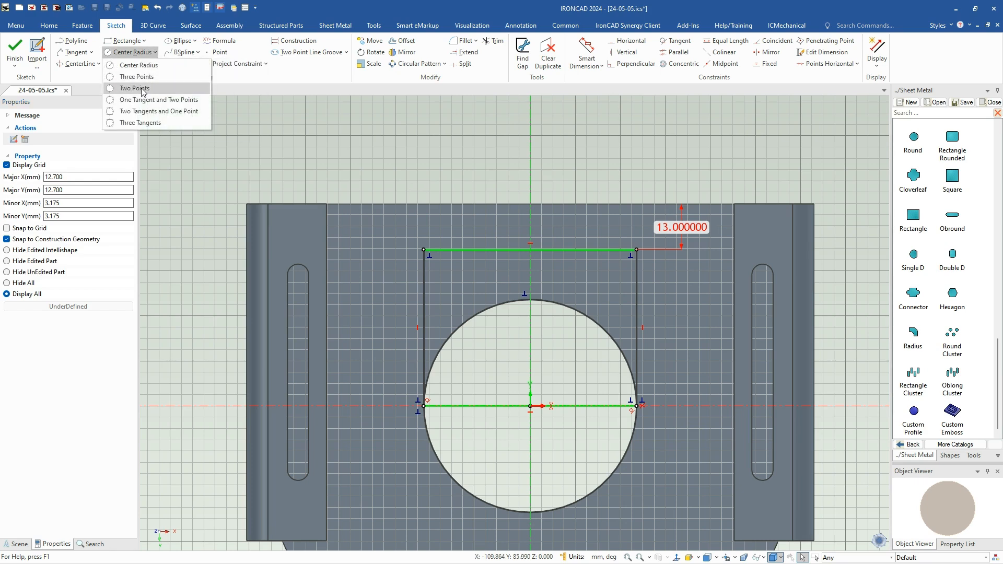
{"action": "left_click", "coordinate": [134, 88]}
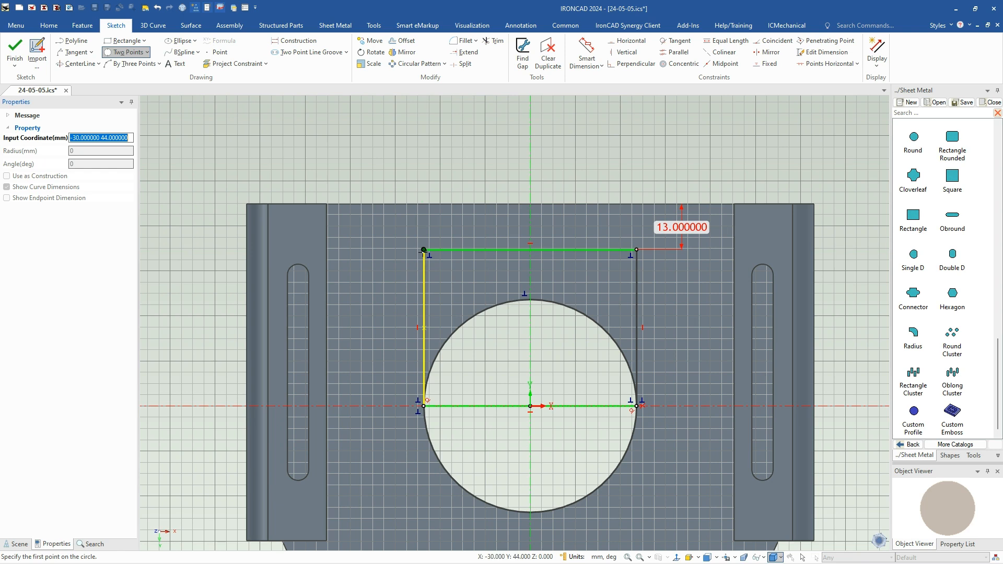
{"action": "left_click", "coordinate": [424, 250]}
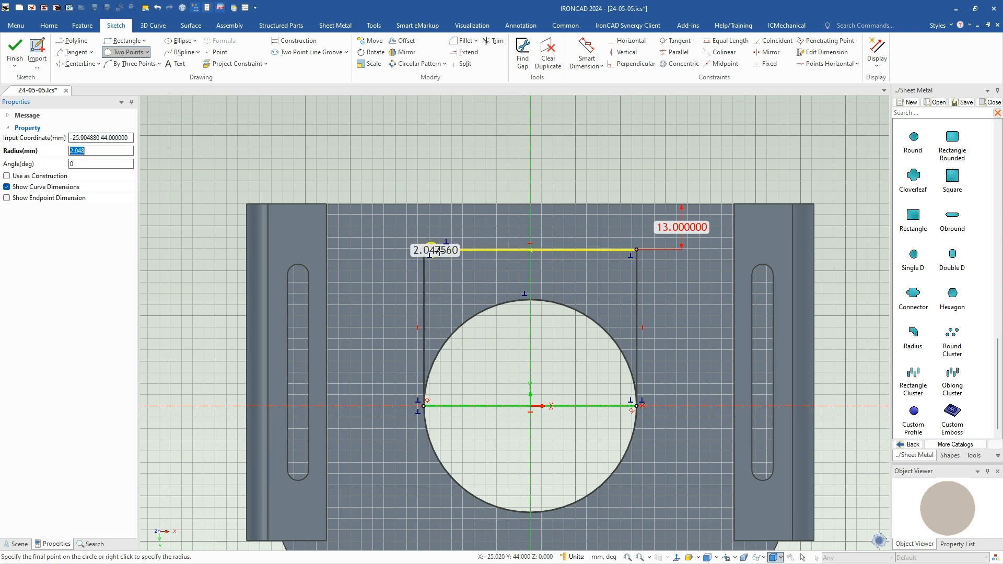
{"action": "right_click", "coordinate": [456, 265]}
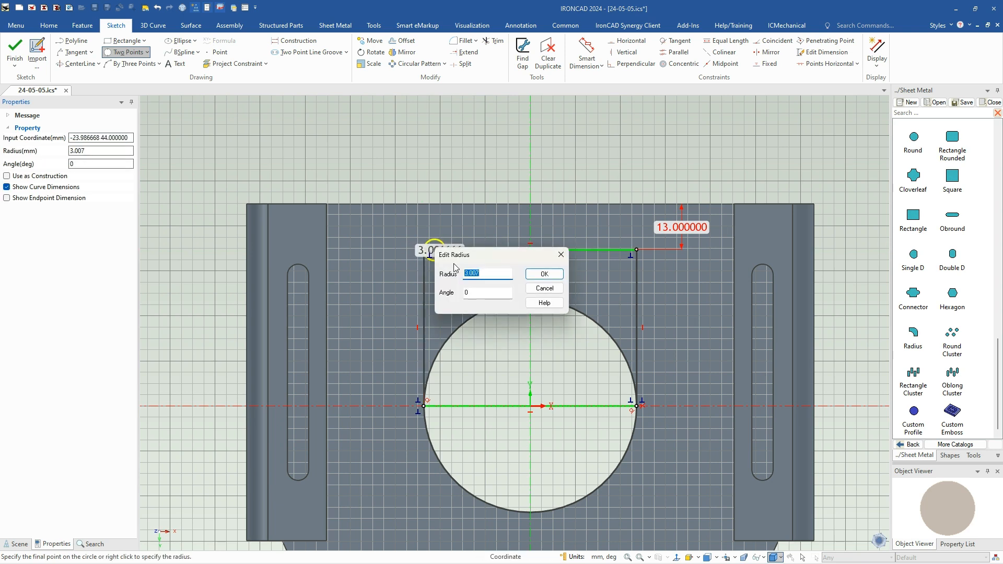
{"action": "key", "text": "Return"}
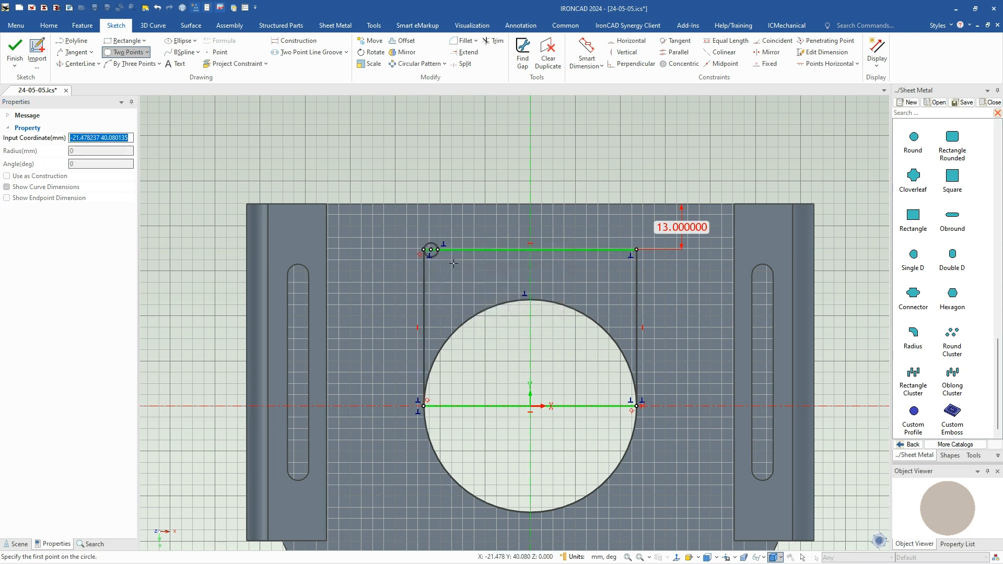
{"action": "left_click", "coordinate": [637, 249]}
{"action": "right_click", "coordinate": [624, 253]}
{"action": "key", "text": "Return"}
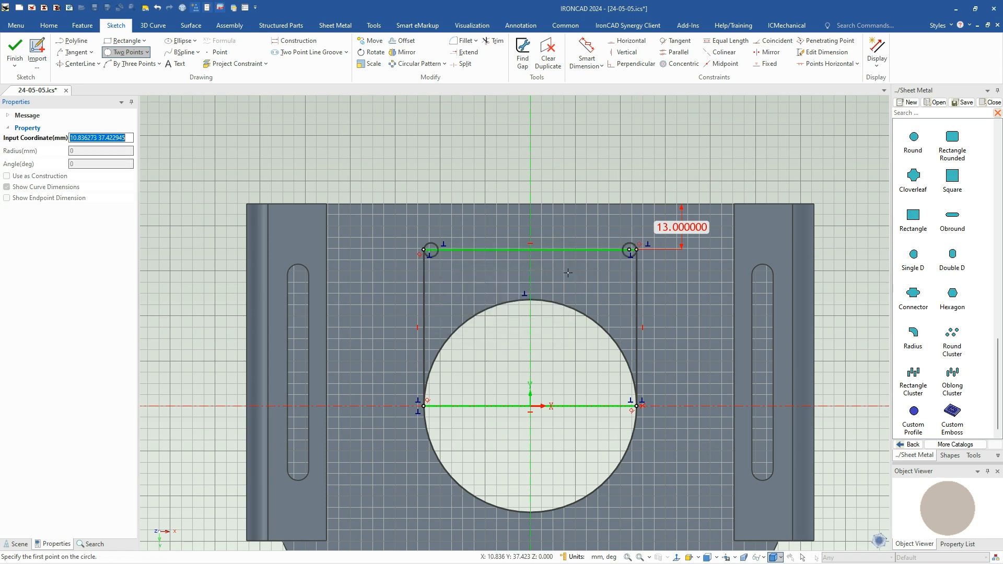
{"action": "key", "text": "Escape"}
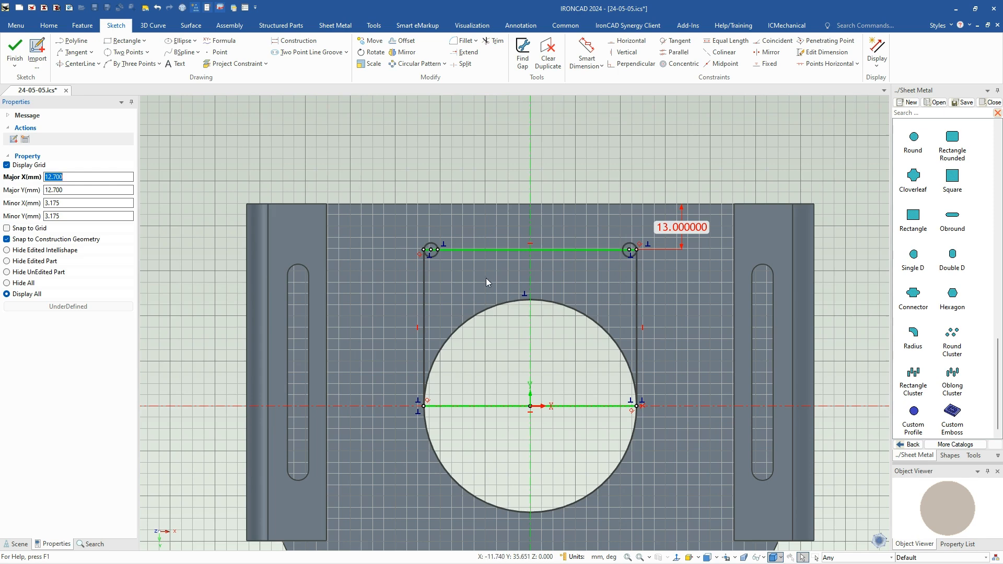
Trim the relief circles' inner halves and the line segments inside them, leaving outward half arcs at both rectangle corners.
{"action": "scroll", "coordinate": [486, 278], "scroll_direction": "up", "scroll_amount": 2}
{"action": "left_click", "coordinate": [493, 41]}
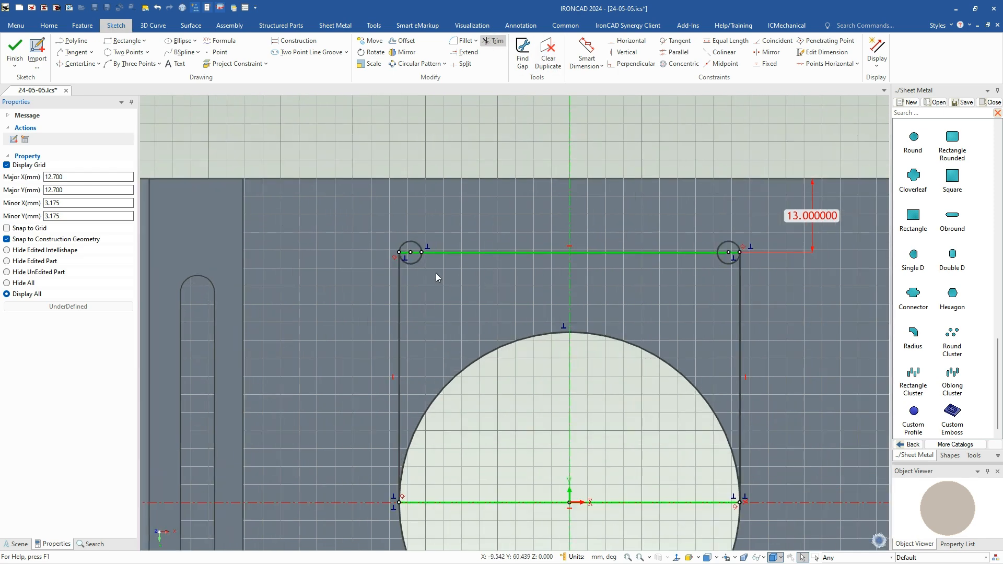
{"action": "left_click", "coordinate": [406, 262]}
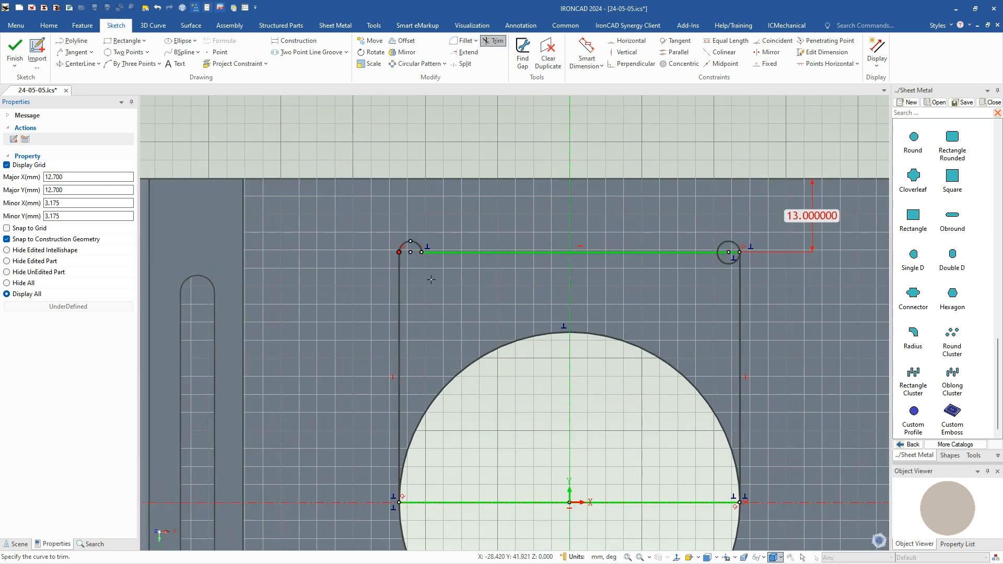
{"action": "left_click", "coordinate": [731, 273]}
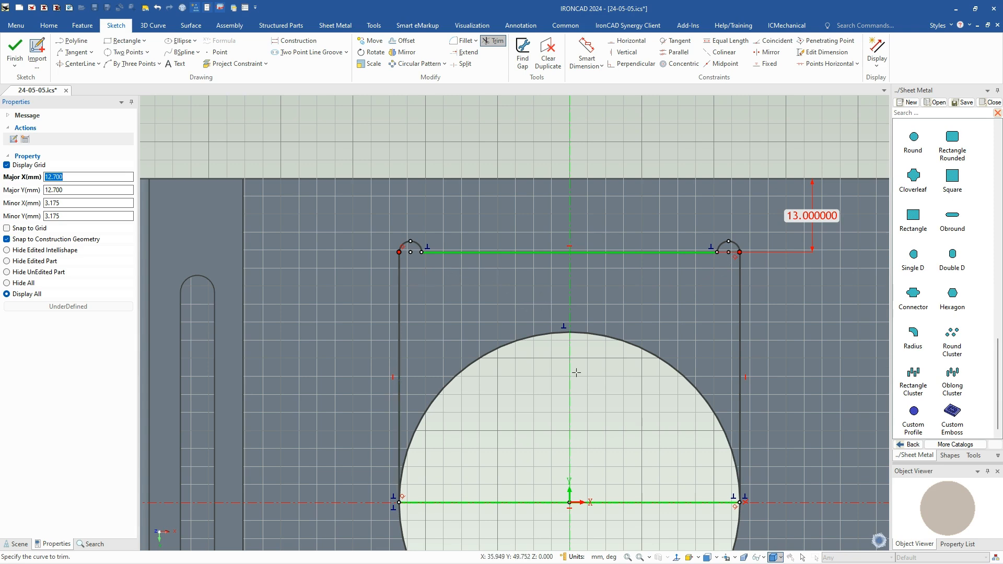
{"action": "scroll", "coordinate": [519, 319], "scroll_direction": "down", "scroll_amount": 2}
{"action": "scroll", "coordinate": [581, 472], "scroll_direction": "up", "scroll_amount": 2}
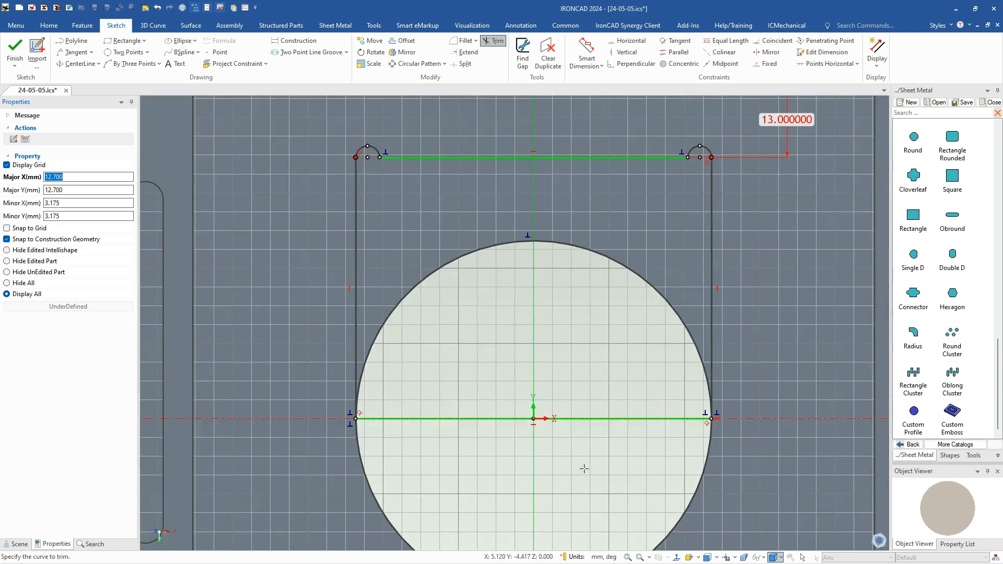
Trim the rectangle's line across the large circle and the circle's half inside the rectangle, and finish the cutout sketch.
{"action": "left_click", "coordinate": [609, 430]}
{"action": "left_click", "coordinate": [610, 430]}
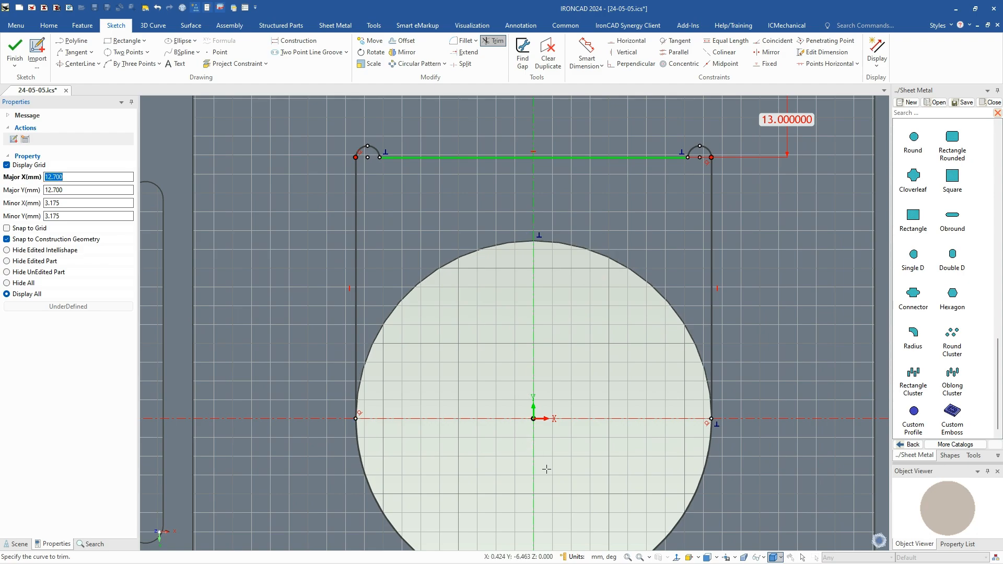
{"action": "scroll", "coordinate": [547, 469], "scroll_direction": "down", "scroll_amount": 2}
{"action": "left_click", "coordinate": [15, 52]}
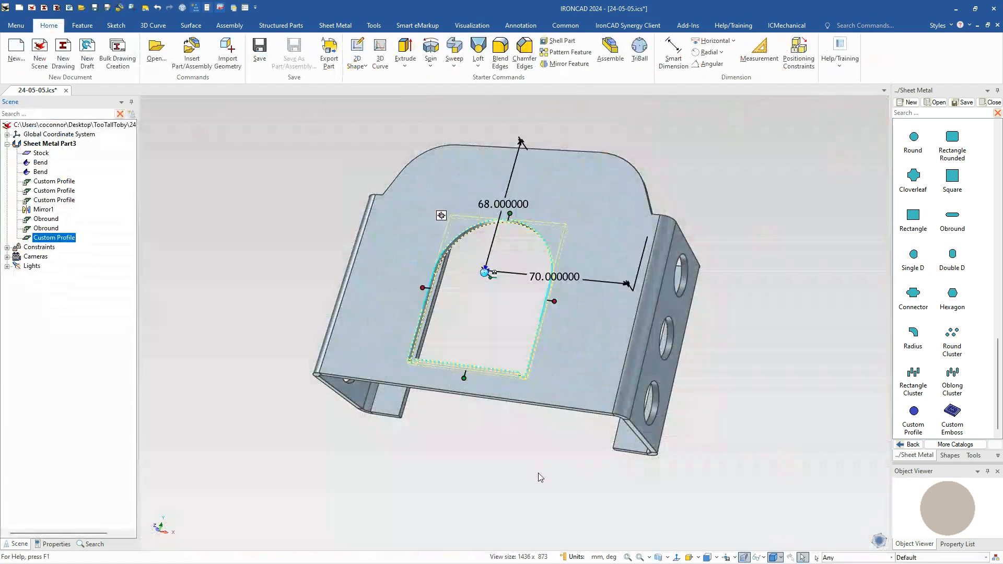
Add a Bend from the sheet metal catalog to the arched cutout's straight edge between the two corner reliefs.
{"action": "left_click", "coordinate": [525, 449]}
{"action": "scroll", "coordinate": [402, 343], "scroll_direction": "up", "scroll_amount": 2}
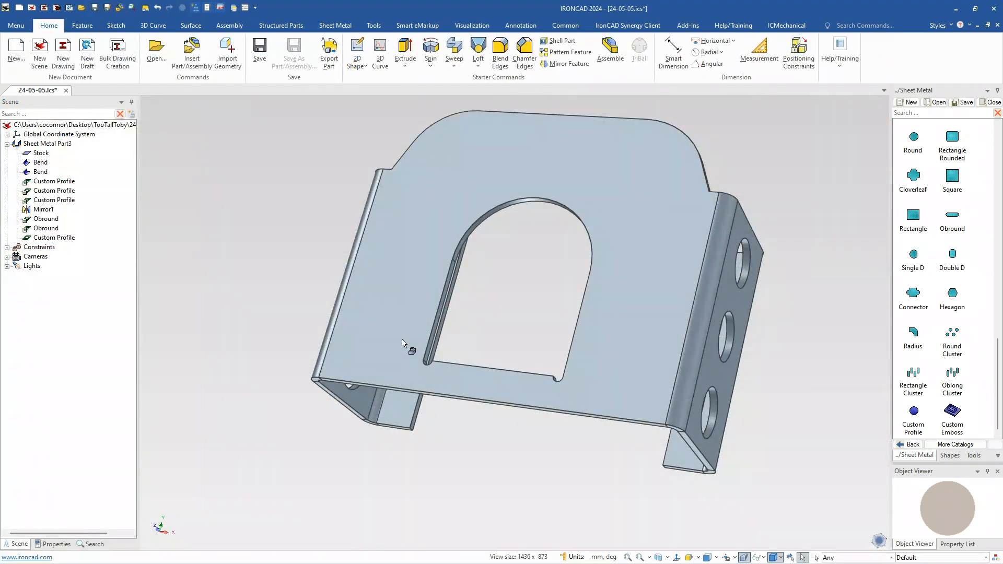
{"action": "scroll", "coordinate": [491, 356], "scroll_direction": "up", "scroll_amount": 1}
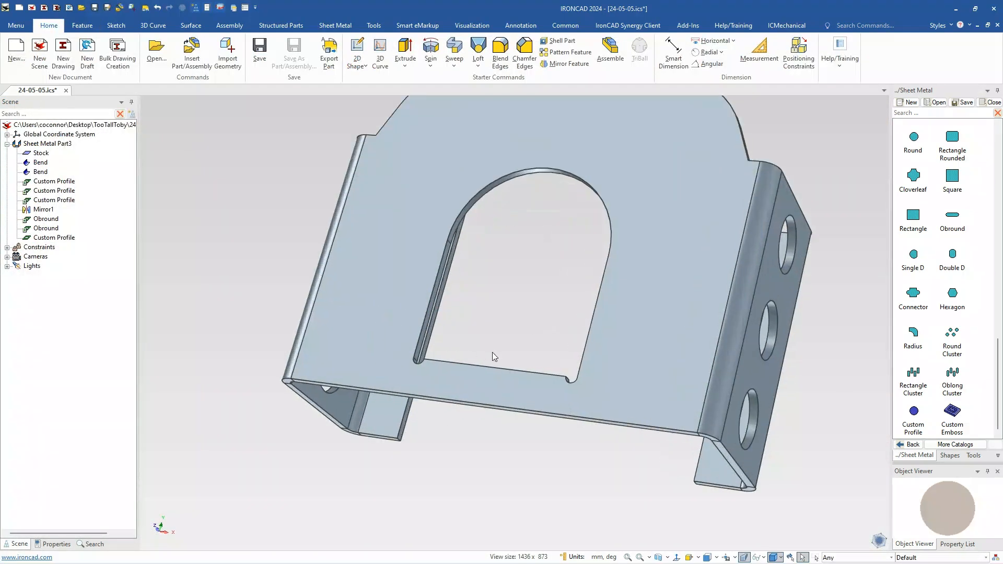
{"action": "scroll", "coordinate": [983, 319], "scroll_direction": "up", "scroll_amount": 15}
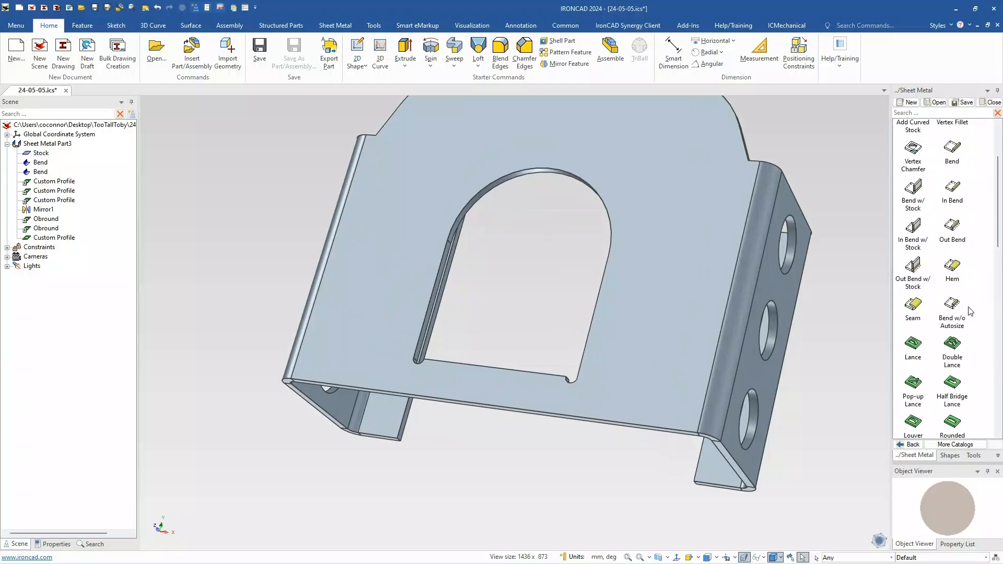
{"action": "left_click_drag", "start_coordinate": [957, 256], "coordinate": [493, 370]}
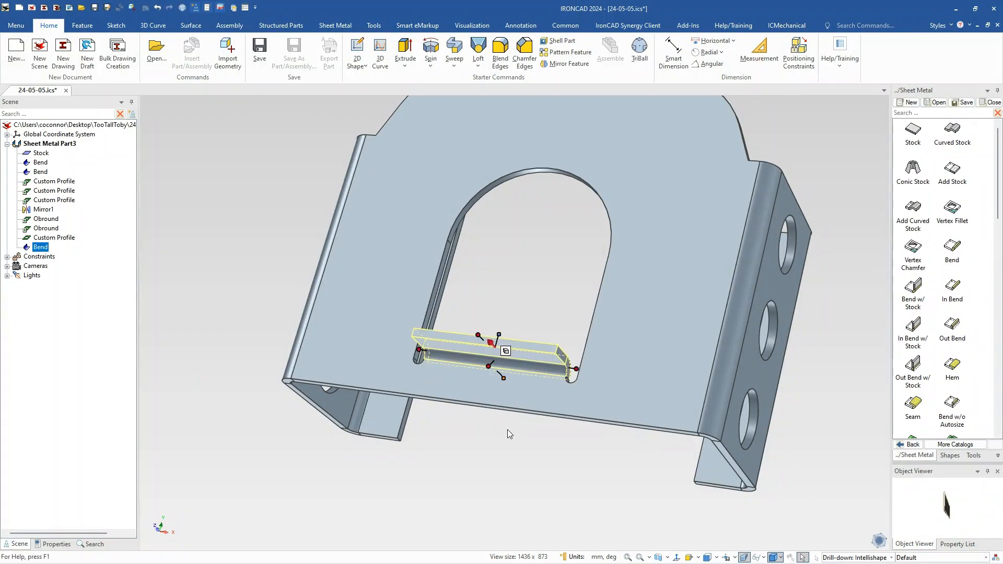
{"action": "middle_click_drag", "start_coordinate": [471, 412], "coordinate": [392, 361]}
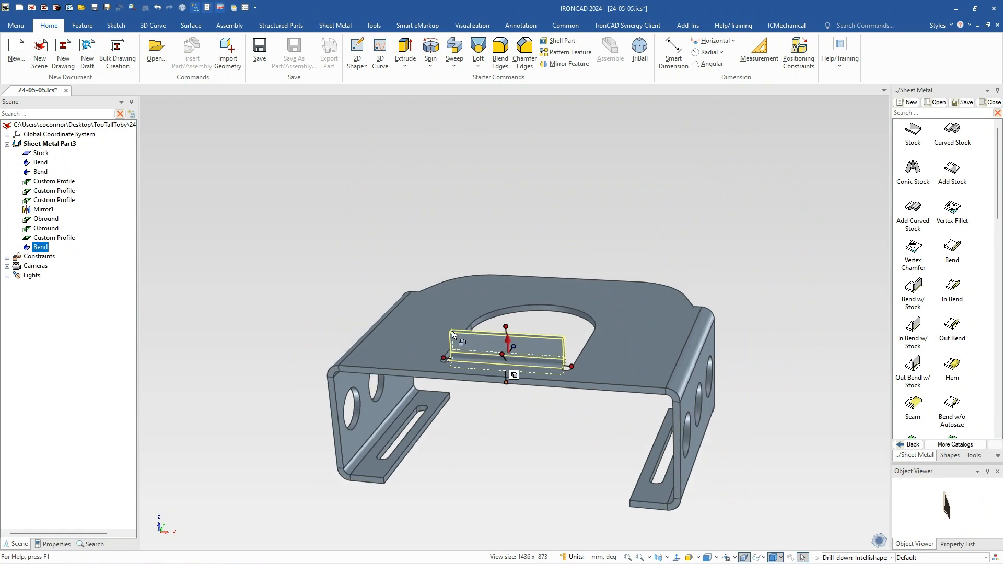
Raise the tab's free end by editing its distance from the underside corner of the slotted lip.
{"action": "right_click", "coordinate": [505, 327]}
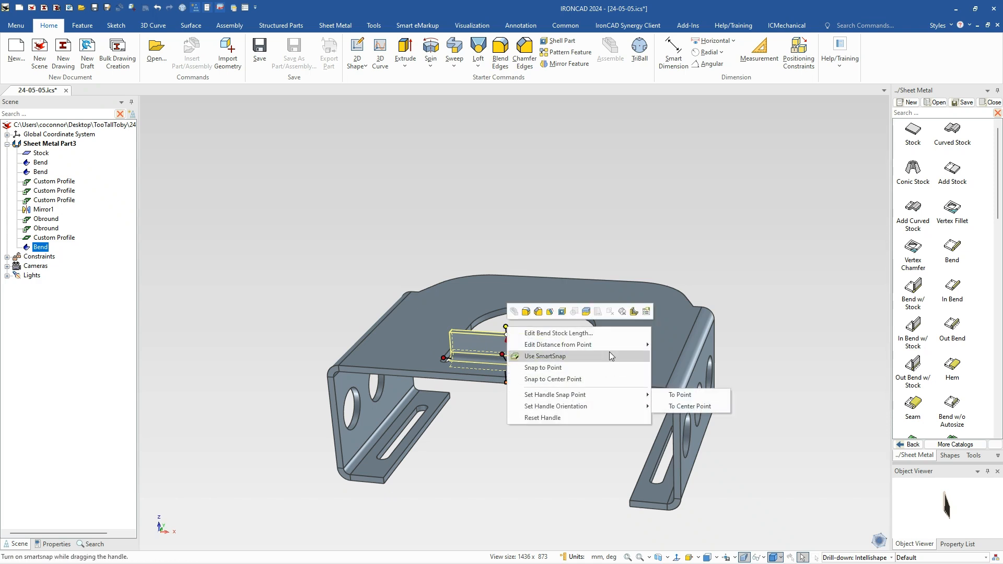
{"action": "mouse_move", "coordinate": [624, 346]}
{"action": "left_click", "coordinate": [673, 344]}
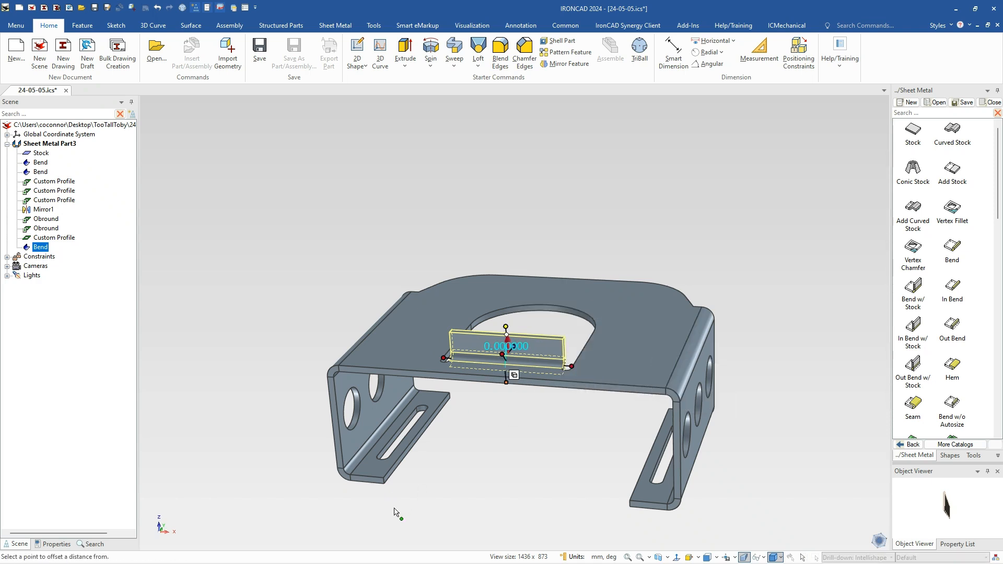
{"action": "left_click", "coordinate": [376, 483]}
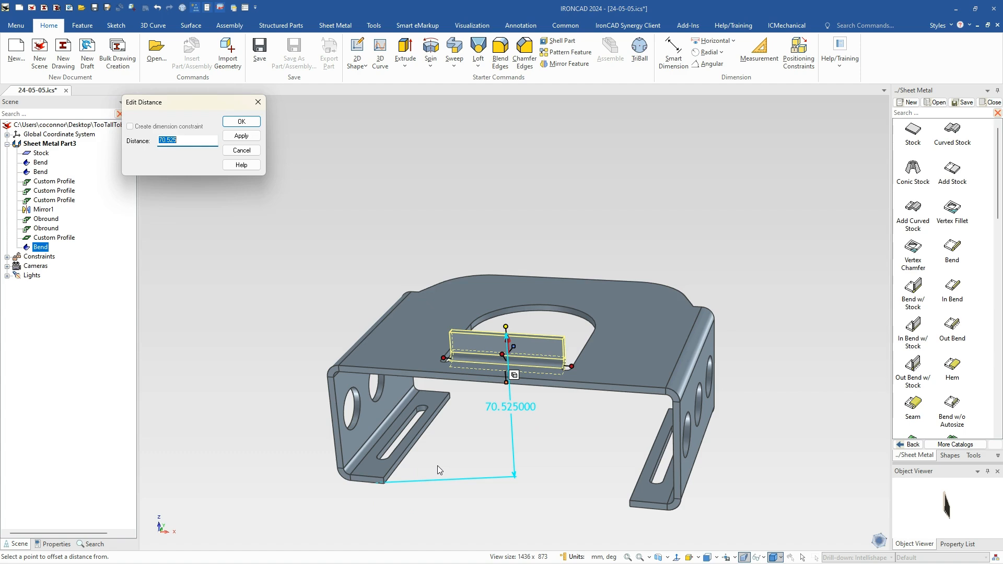
{"action": "key", "text": "Return"}
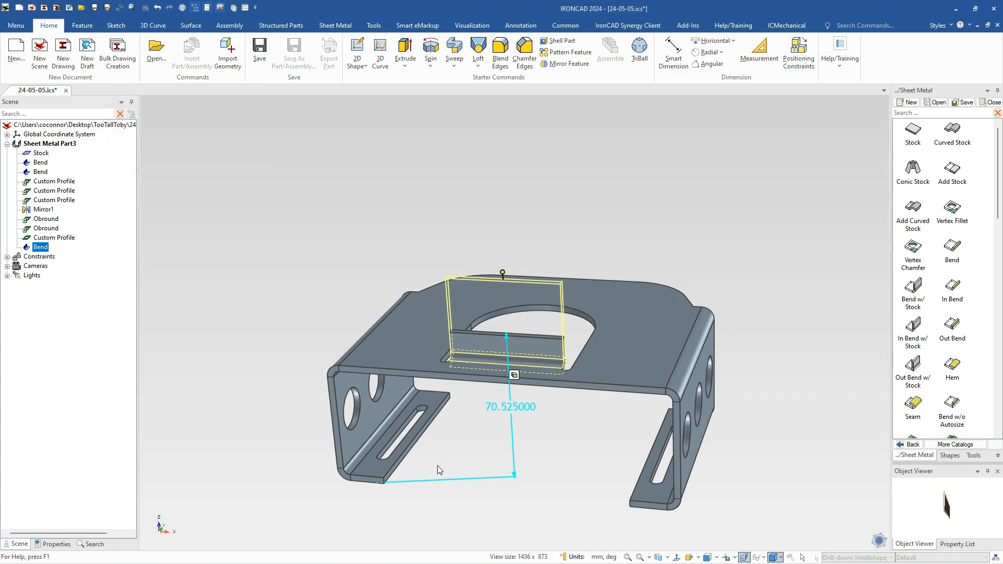
Set the tab's bend alignment to a distance of 21 mm from the plate's straight outer edge.
{"action": "middle_click_drag", "start_coordinate": [548, 403], "coordinate": [484, 446]}
{"action": "scroll", "coordinate": [541, 409], "scroll_direction": "up", "scroll_amount": 3}
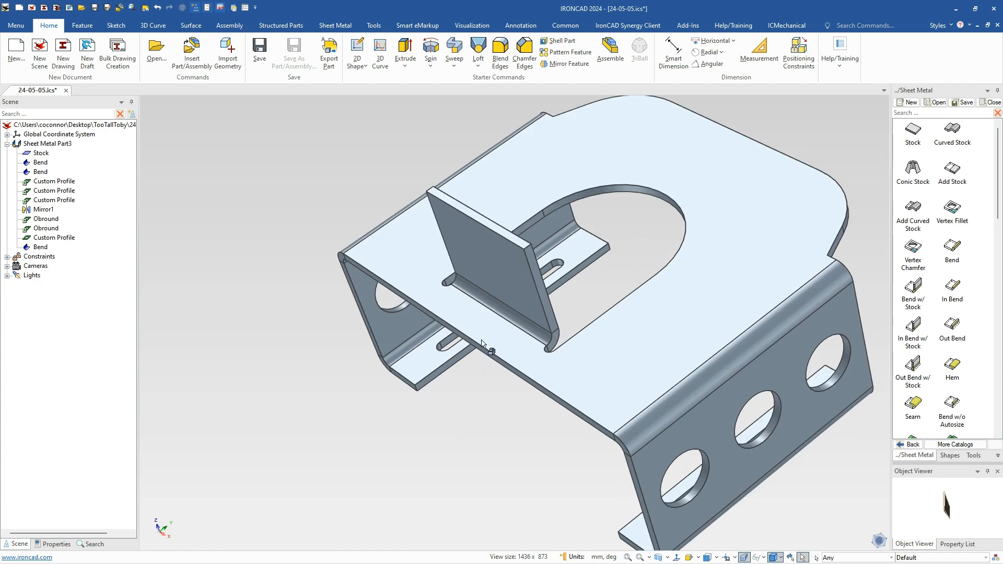
{"action": "middle_click_drag", "start_coordinate": [603, 418], "coordinate": [568, 355]}
{"action": "middle_click_drag", "start_coordinate": [729, 423], "coordinate": [631, 271]}
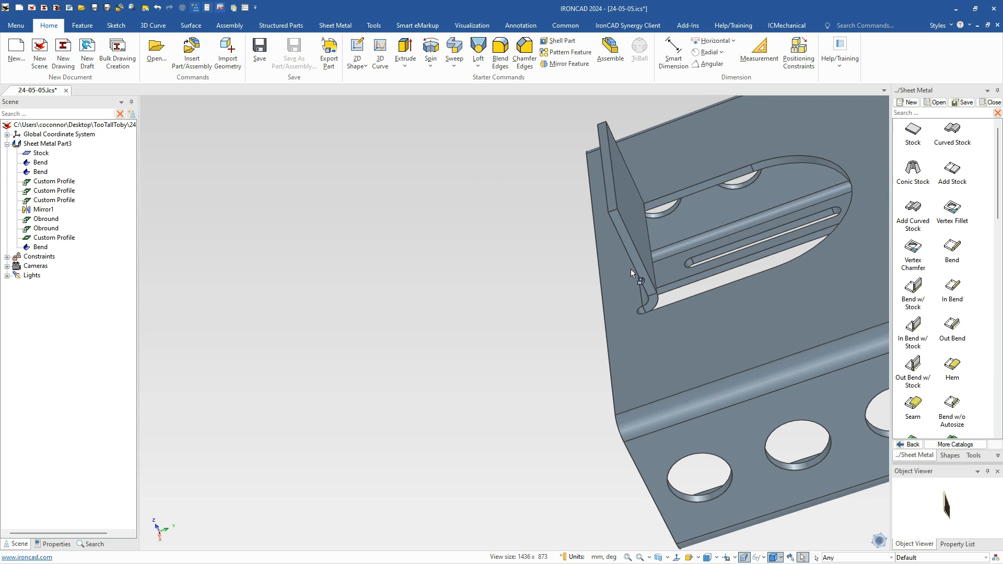
{"action": "left_click", "coordinate": [639, 251]}
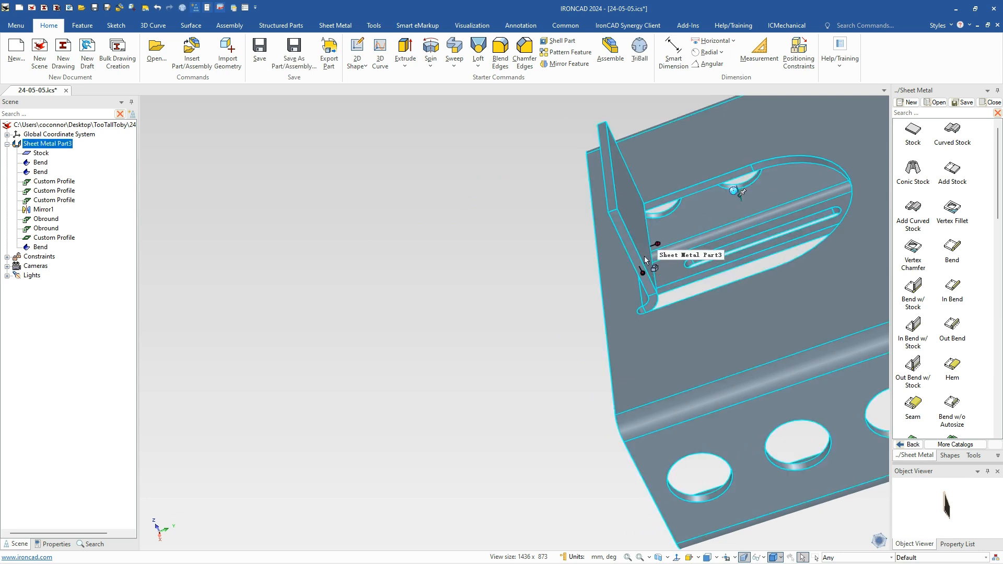
{"action": "middle_click_drag", "start_coordinate": [672, 266], "coordinate": [643, 297]}
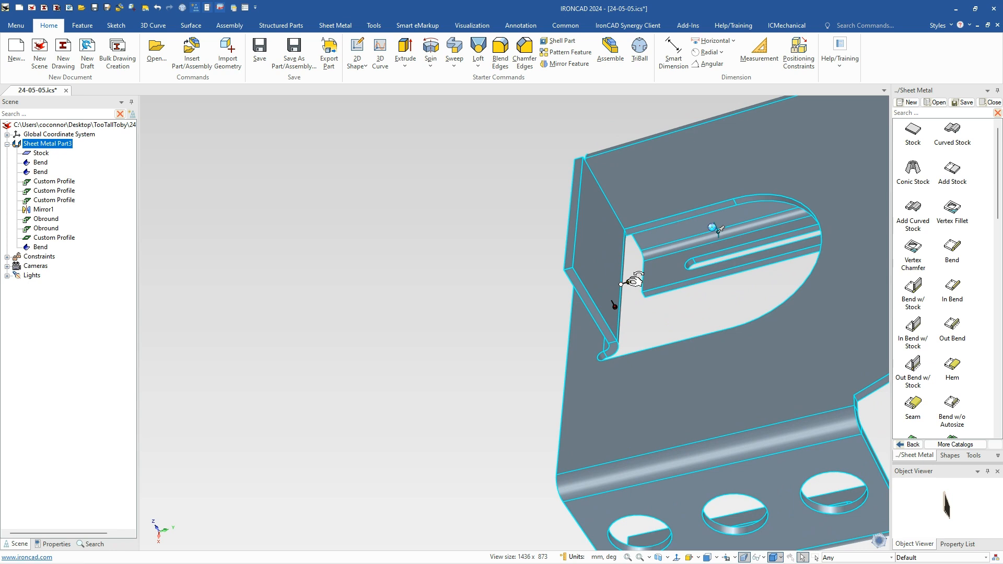
{"action": "right_click", "coordinate": [629, 281]}
{"action": "mouse_move", "coordinate": [703, 302]}
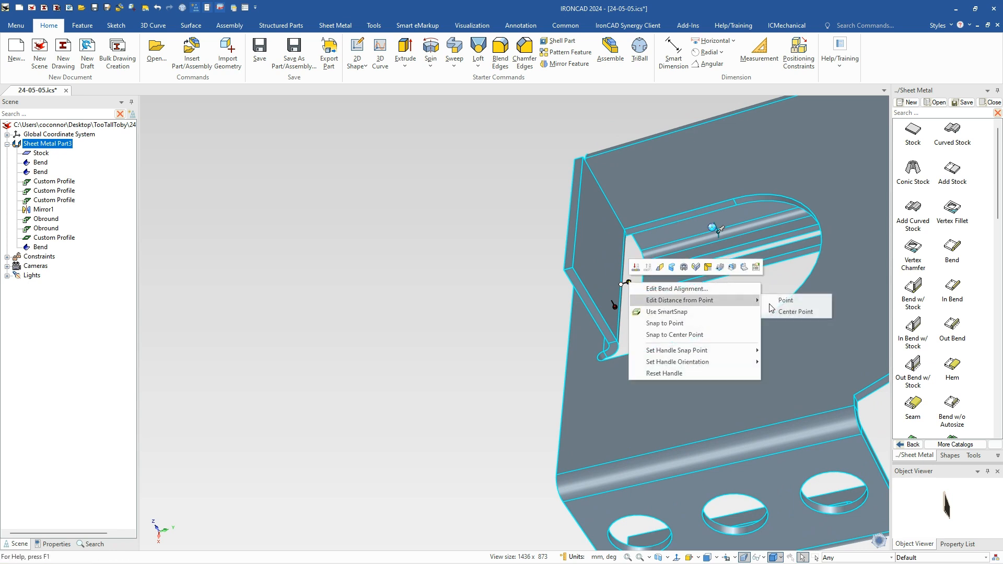
{"action": "left_click", "coordinate": [790, 308]}
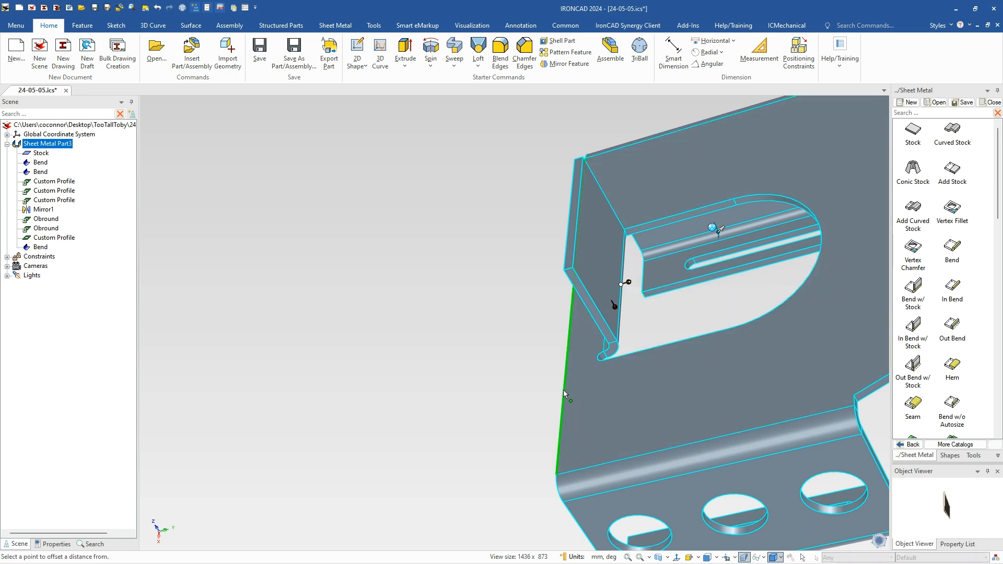
{"action": "left_click", "coordinate": [563, 390]}
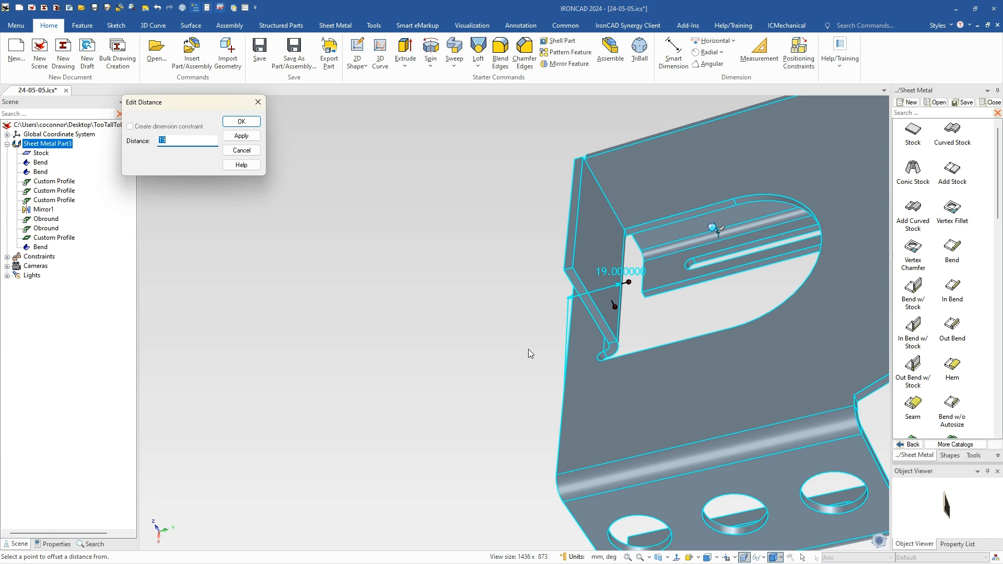
{"action": "type", "text": "21"}
{"action": "key", "text": "Return"}
Measure the distance from the tab's bend line to the plate's straight outer edge with Smart Dimension.
{"action": "key", "text": "F3"}
{"action": "left_click_drag", "start_coordinate": [519, 349], "coordinate": [674, 271]}
{"action": "left_click", "coordinate": [673, 52]}
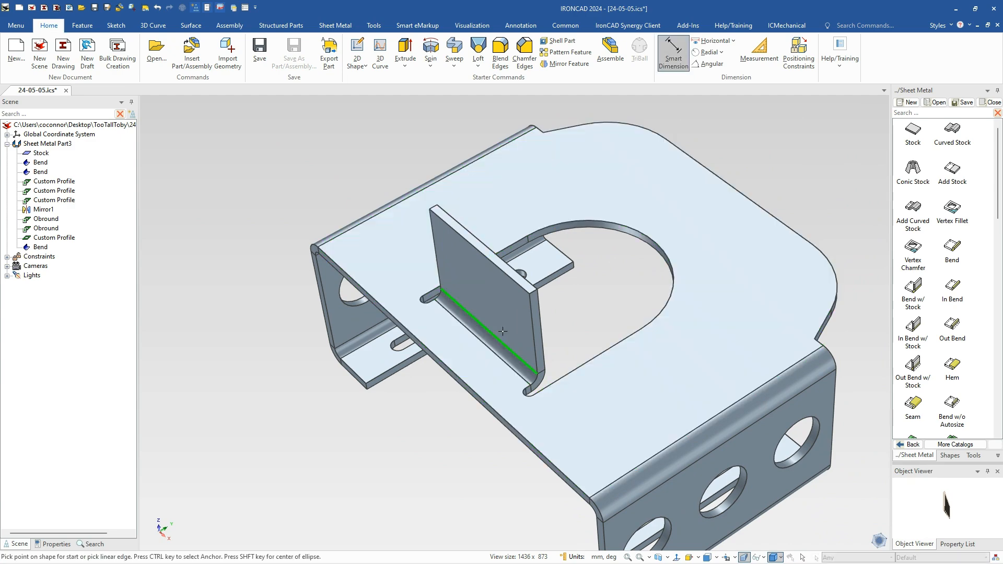
{"action": "scroll", "coordinate": [461, 385], "scroll_direction": "up", "scroll_amount": 3}
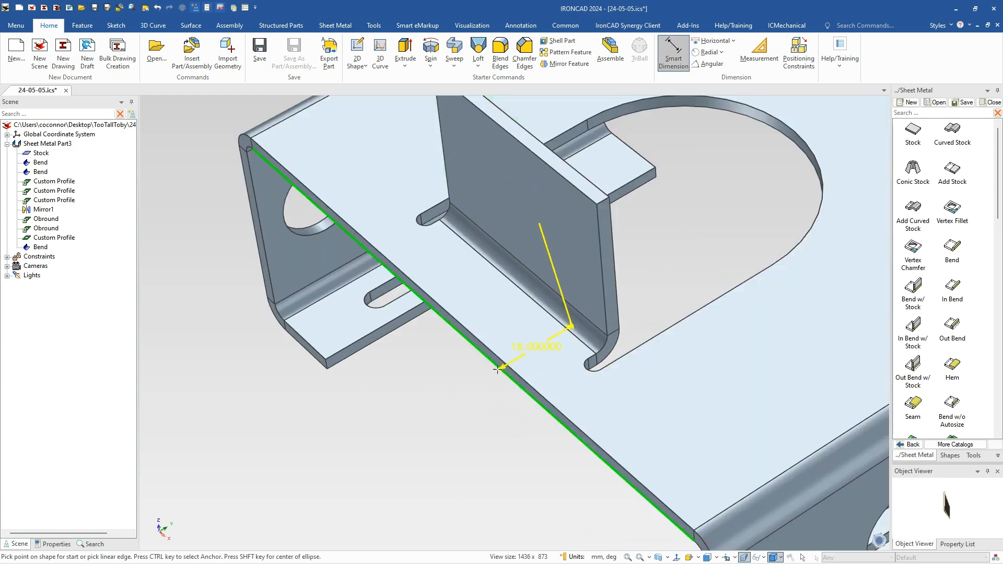
{"action": "scroll", "coordinate": [509, 356], "scroll_direction": "up", "scroll_amount": 1}
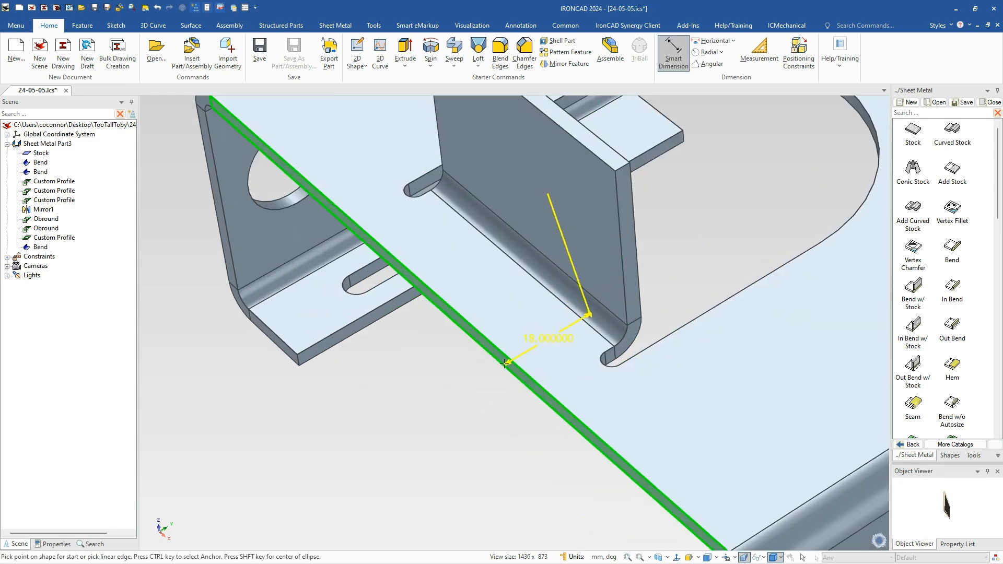
{"action": "key", "text": "Escape"}
Add a Cylinder from the Starter catalog, centred on the upper edge of the tab's face.
{"action": "middle_click_drag", "start_coordinate": [514, 447], "coordinate": [673, 401]}
{"action": "scroll", "coordinate": [512, 293], "scroll_direction": "down", "scroll_amount": 3}
{"action": "middle_click_drag", "start_coordinate": [512, 293], "coordinate": [490, 322]}
{"action": "scroll", "coordinate": [490, 319], "scroll_direction": "up", "scroll_amount": 2}
{"action": "left_click", "coordinate": [491, 286]}
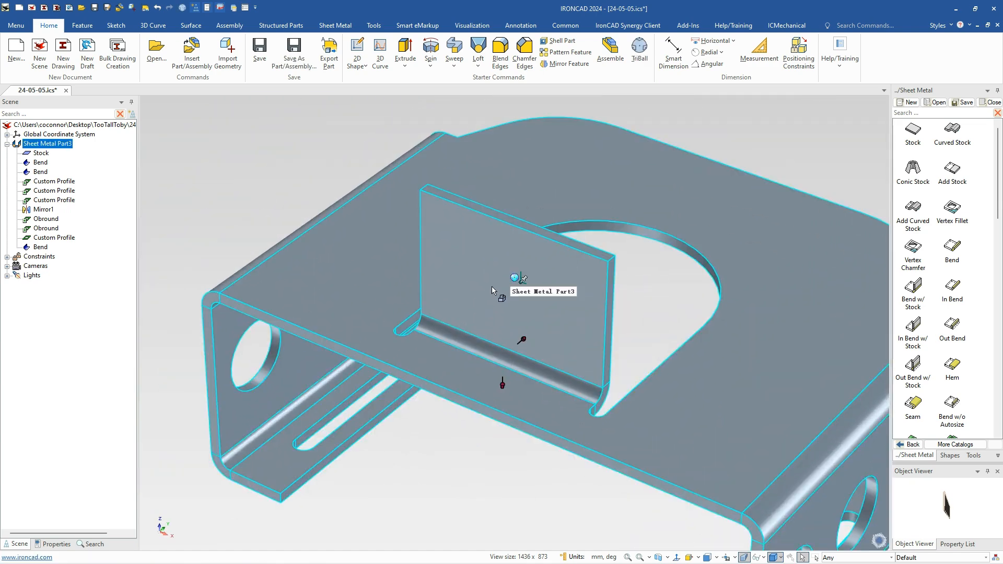
{"action": "left_click", "coordinate": [491, 286]}
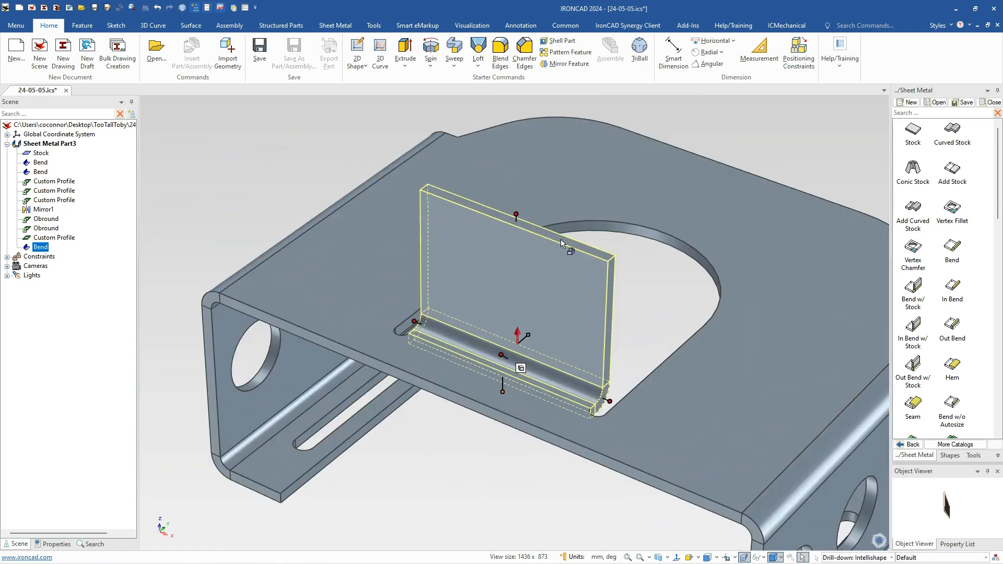
{"action": "scroll", "coordinate": [937, 384], "scroll_direction": "down", "scroll_amount": 3}
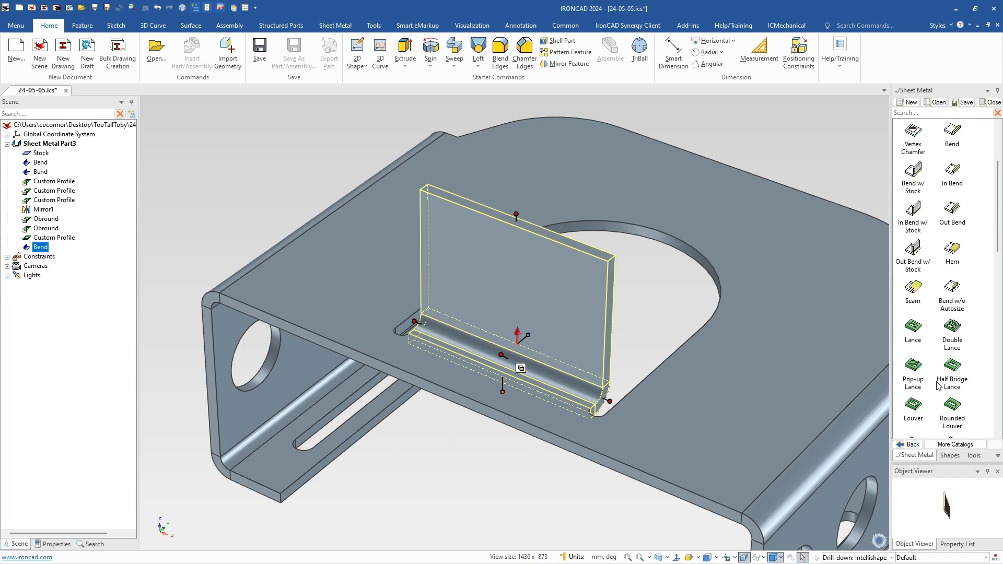
{"action": "scroll", "coordinate": [939, 385], "scroll_direction": "down", "scroll_amount": 10}
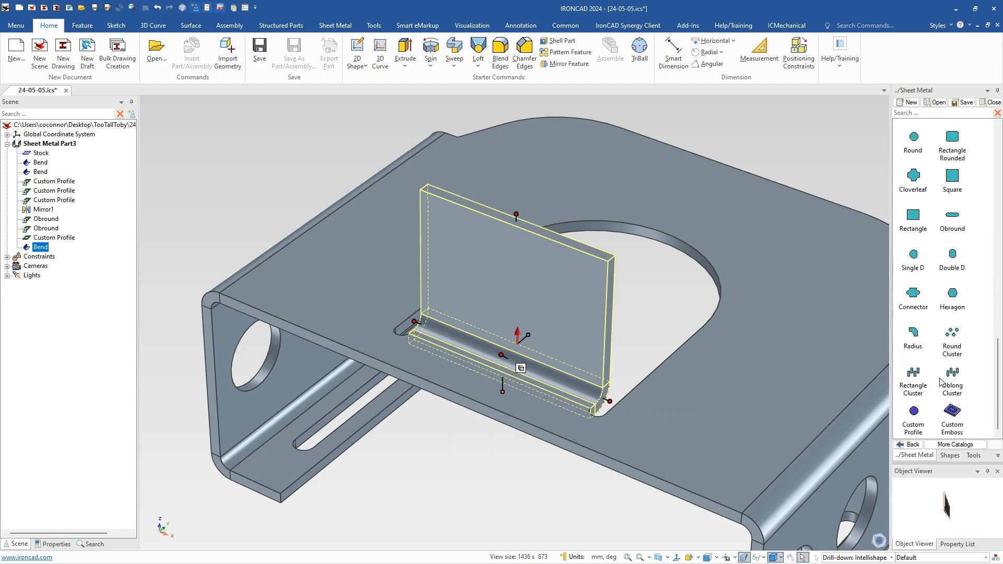
{"action": "scroll", "coordinate": [940, 381], "scroll_direction": "up", "scroll_amount": 13}
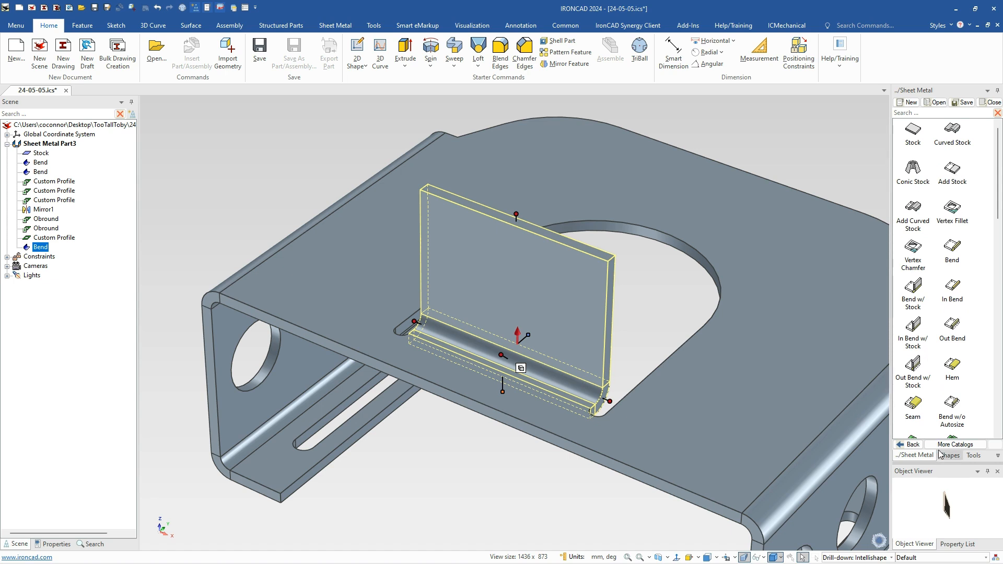
{"action": "left_click", "coordinate": [910, 445]}
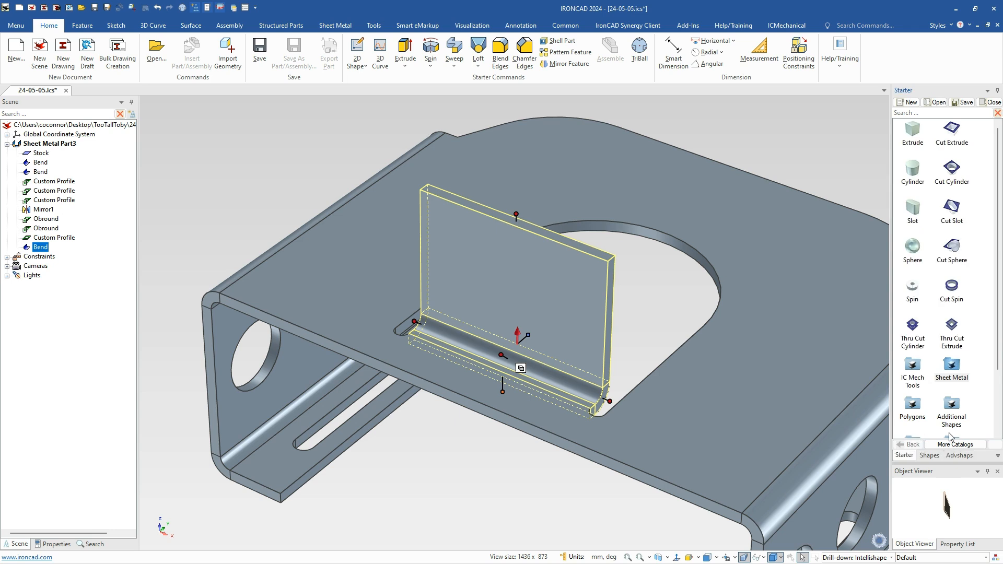
{"action": "left_click_drag", "start_coordinate": [909, 177], "coordinate": [517, 230]}
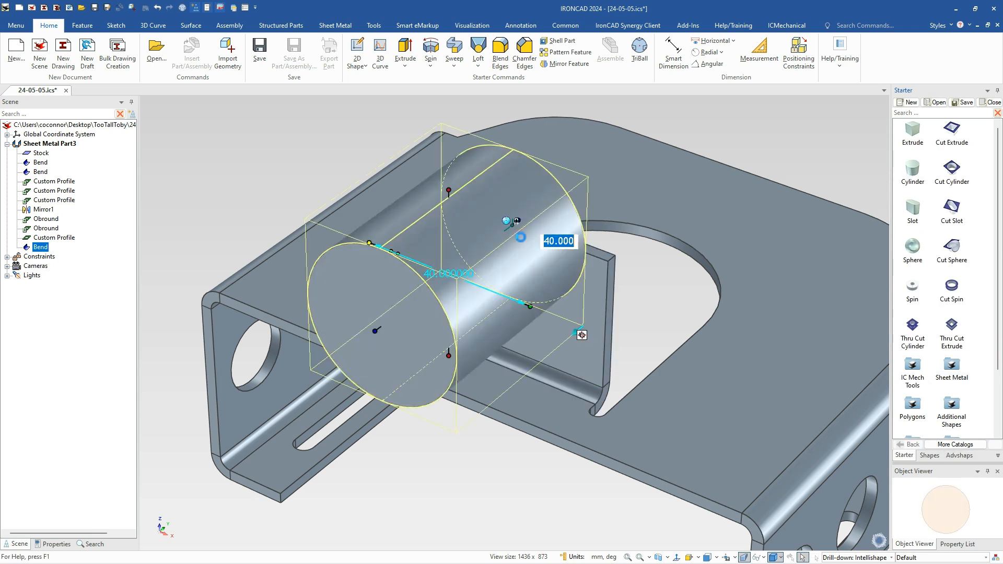
Reverse the cylinder's direction and fit it to the tab's width and thickness to round the tab's end.
{"action": "right_click", "coordinate": [496, 289]}
{"action": "left_click", "coordinate": [565, 360]}
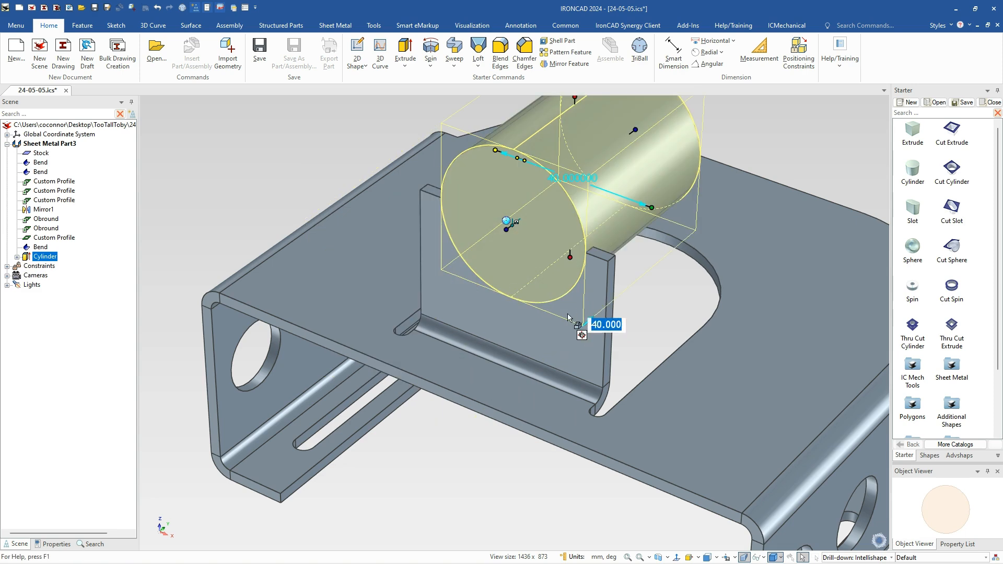
{"action": "left_click_drag", "start_coordinate": [641, 127], "coordinate": [612, 264]}
{"action": "left_click", "coordinate": [649, 291]}
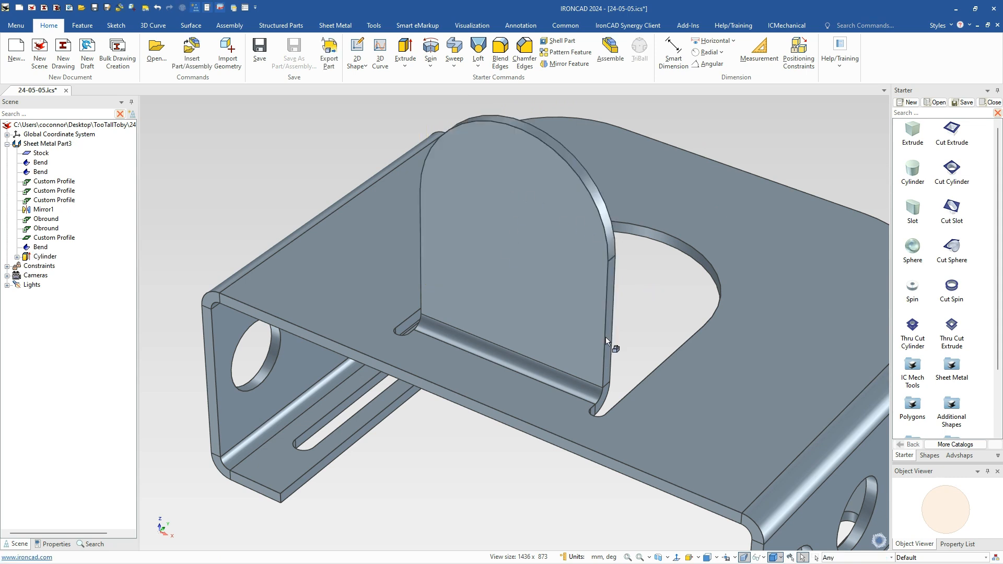
Add a Thru Cut Cylinder concentric with the tab's rounded end and set its diameter to 25.4 mm.
{"action": "left_click_drag", "start_coordinate": [915, 330], "coordinate": [505, 220]}
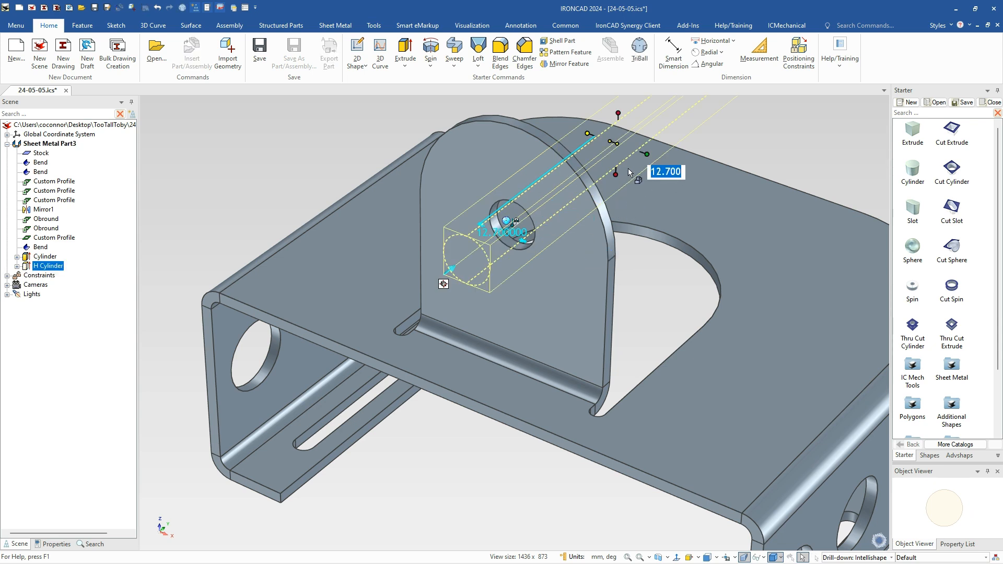
{"action": "type", "text": "25.4"}
{"action": "key", "text": "Return"}
{"action": "left_click", "coordinate": [643, 277]}
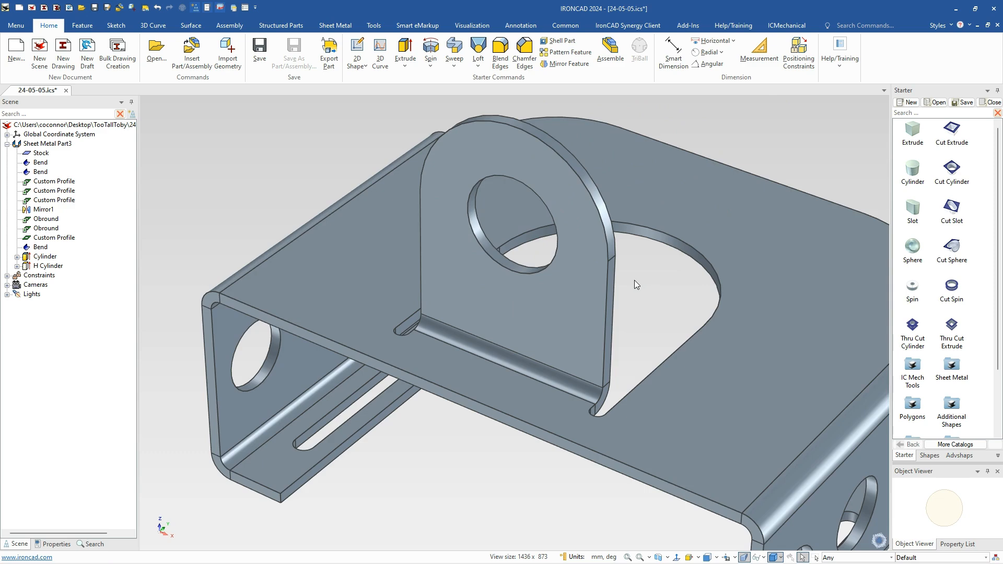
Apply a Corner Break to the entire part with an 8 mm blend radius, excepting the plate corner beside the holed flange.
{"action": "scroll", "coordinate": [634, 280], "scroll_direction": "down", "scroll_amount": 5}
{"action": "middle_click_drag", "start_coordinate": [633, 399], "coordinate": [741, 387]}
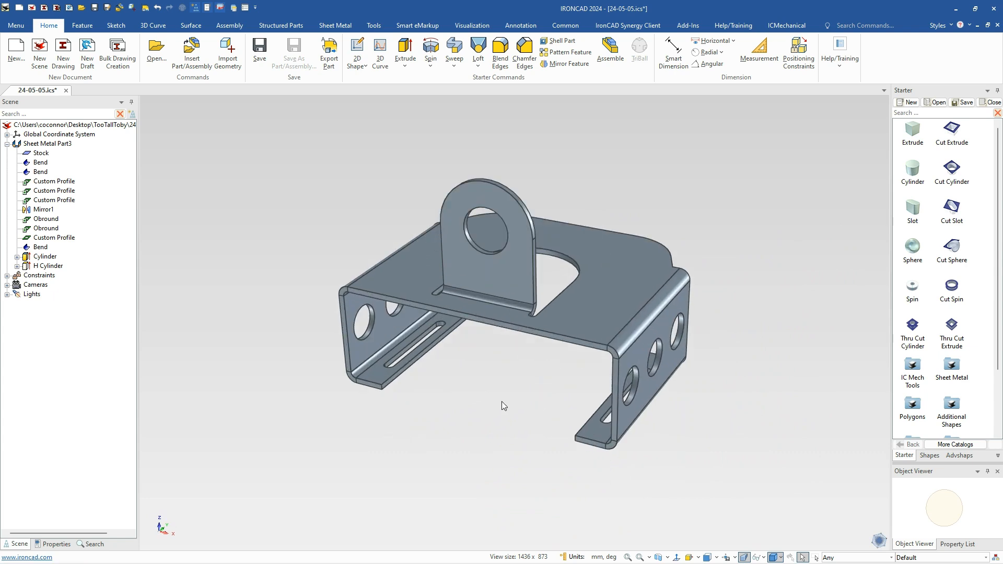
{"action": "middle_click_drag", "start_coordinate": [468, 324], "coordinate": [462, 196]}
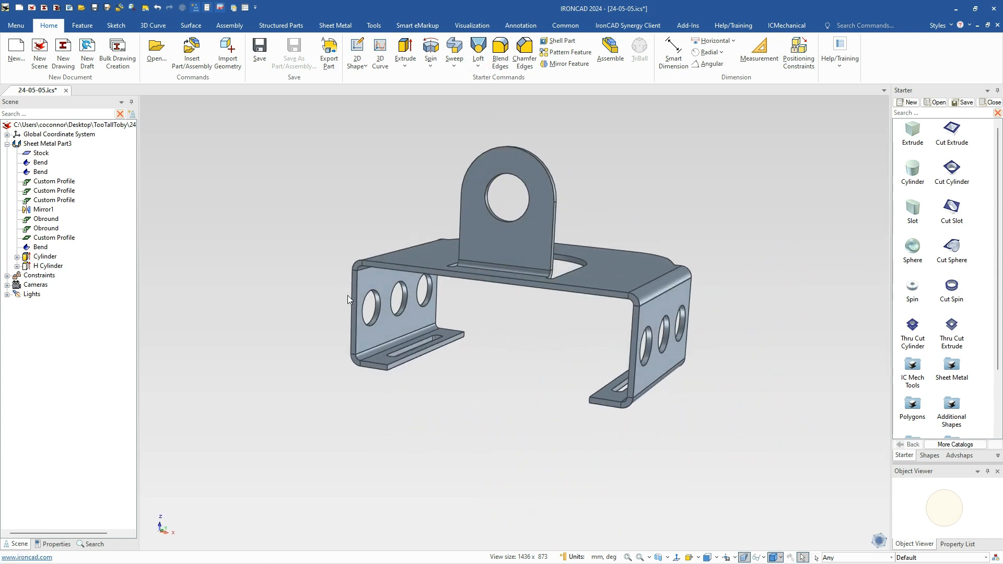
{"action": "left_click", "coordinate": [335, 25]}
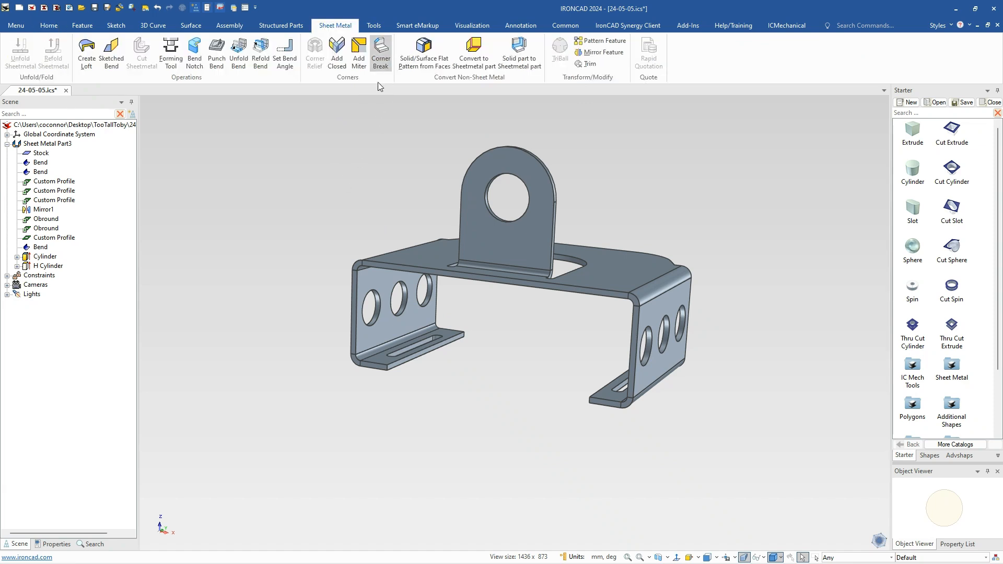
{"action": "left_click", "coordinate": [381, 62]}
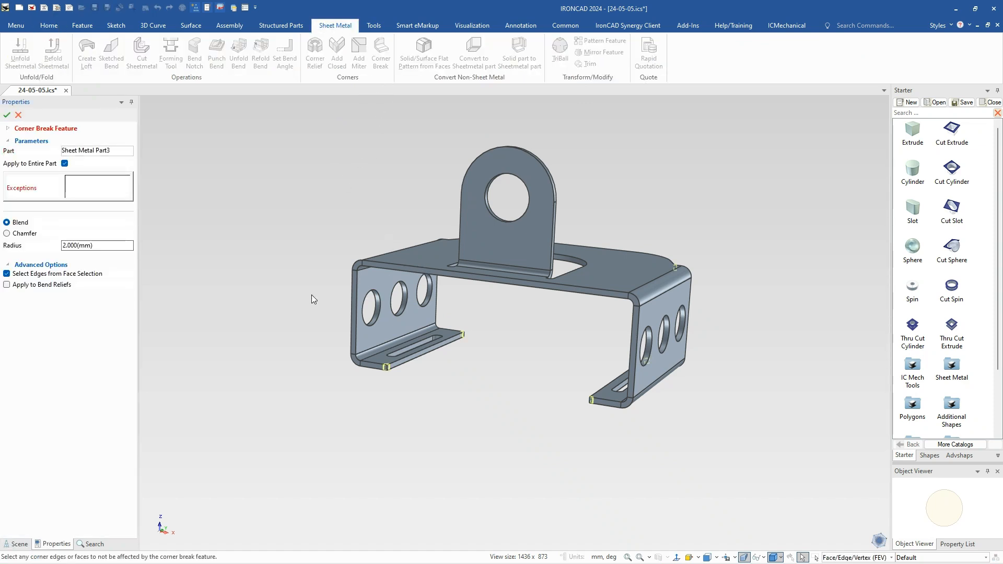
{"action": "left_click", "coordinate": [97, 245]}
{"action": "type", "text": "8"}
{"action": "key", "text": "Return"}
{"action": "middle_click_drag", "start_coordinate": [427, 355], "coordinate": [559, 188]}
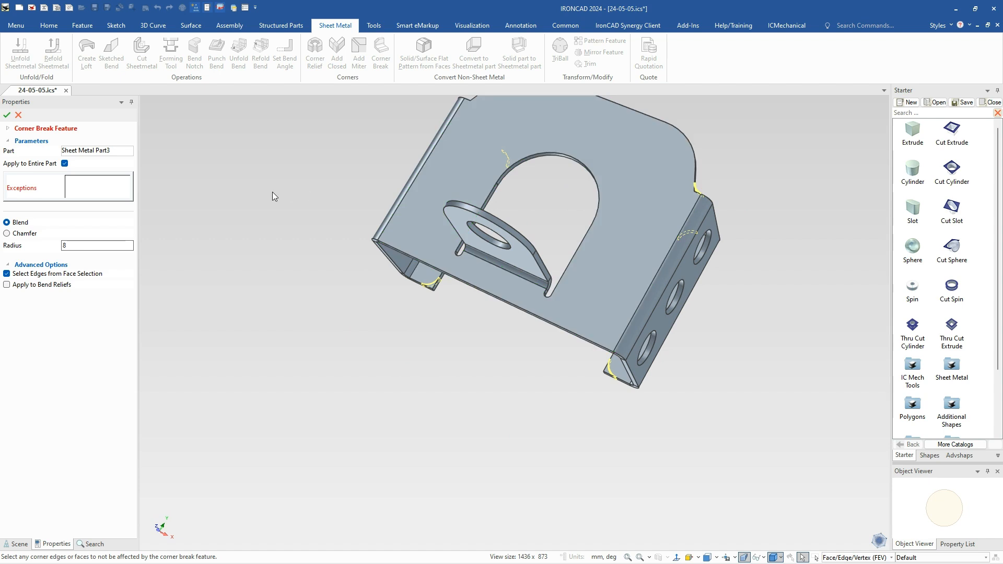
{"action": "left_click", "coordinate": [693, 196]}
{"action": "left_click", "coordinate": [6, 114]}
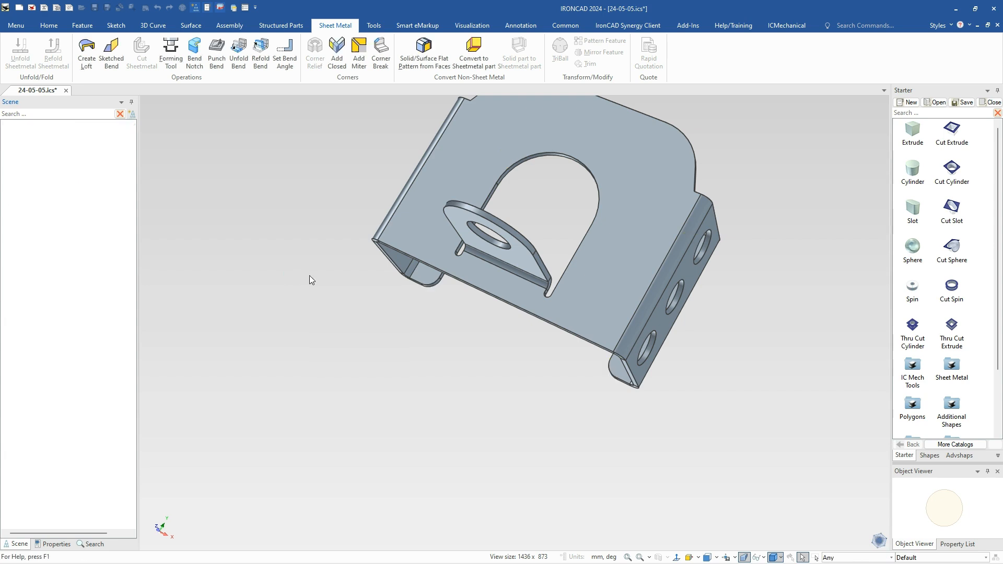
Set the sheet metal part's mass density to 7800 kg/m^3.
{"action": "middle_click_drag", "start_coordinate": [444, 350], "coordinate": [538, 287]}
{"action": "middle_click_drag", "start_coordinate": [607, 327], "coordinate": [481, 475]}
{"action": "scroll", "coordinate": [457, 409], "scroll_direction": "down", "scroll_amount": 2}
{"action": "middle_click_drag", "start_coordinate": [456, 409], "coordinate": [477, 396]}
{"action": "left_click", "coordinate": [475, 334]}
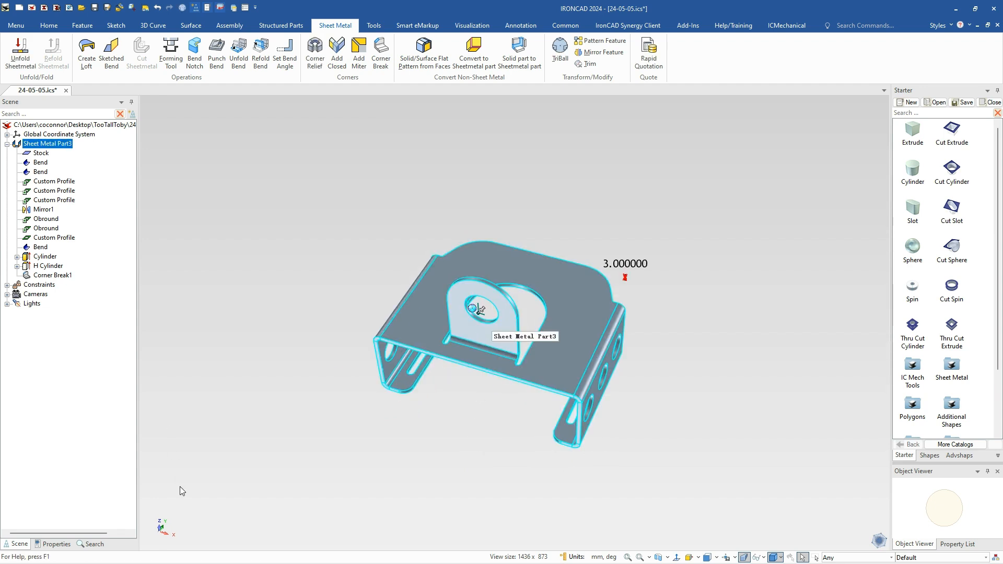
{"action": "left_click", "coordinate": [55, 544]}
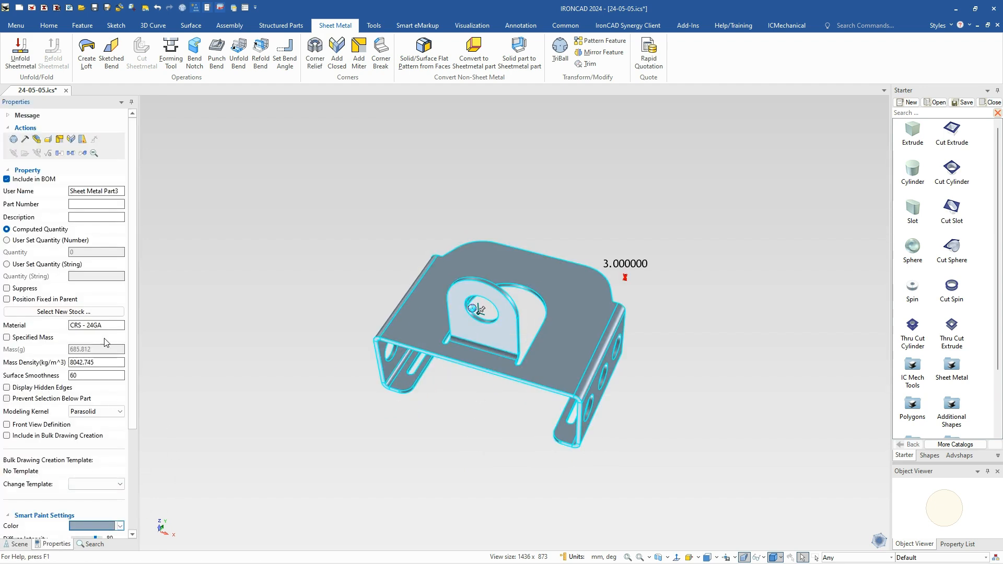
{"action": "left_click", "coordinate": [108, 363]}
{"action": "type", "text": "7800"}
{"action": "left_click", "coordinate": [93, 376]}
{"action": "key", "text": "Return"}
{"action": "left_click", "coordinate": [541, 408]}
{"action": "scroll", "coordinate": [515, 392], "scroll_direction": "up", "scroll_amount": 3}
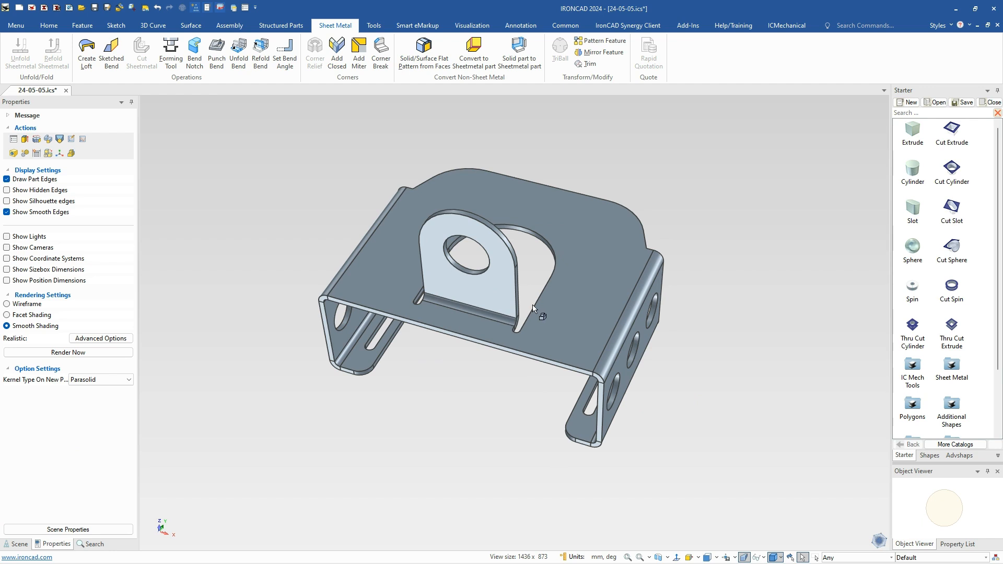